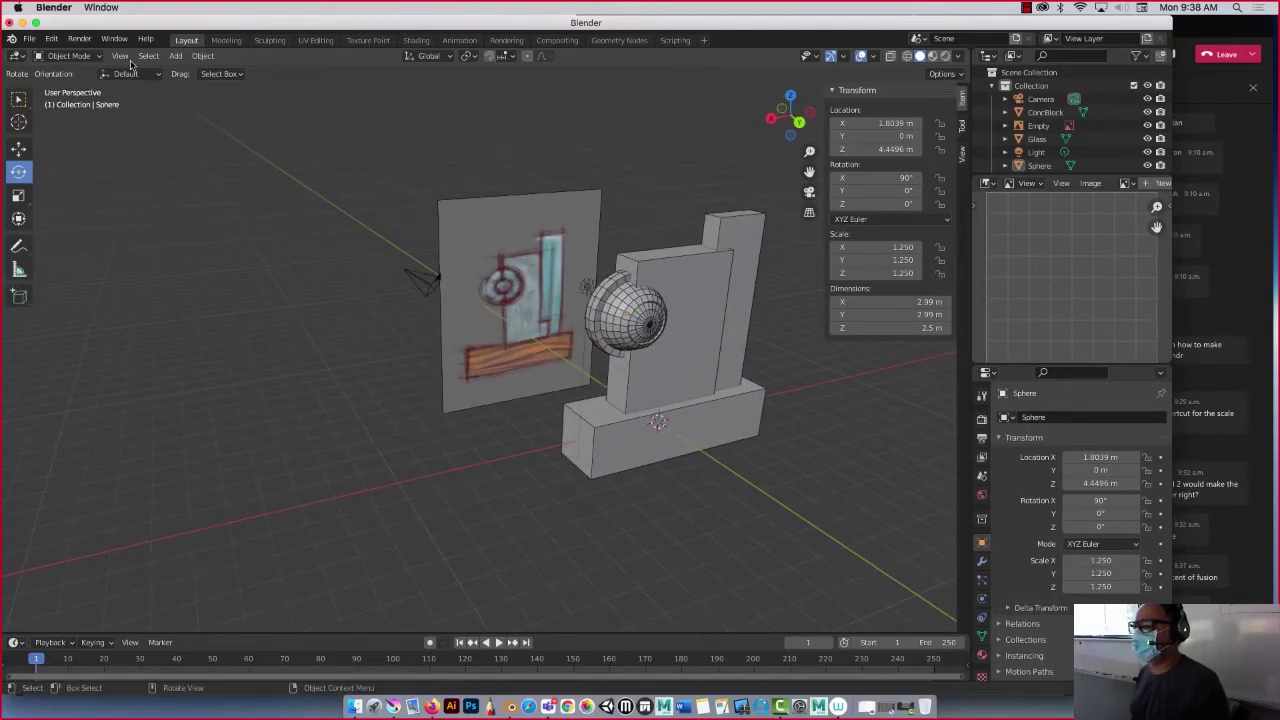
Add a mesh cube and move it about 10.7 m along the X axis, clear of the existing model
left_click(175, 55)
mouse_move(190, 72)
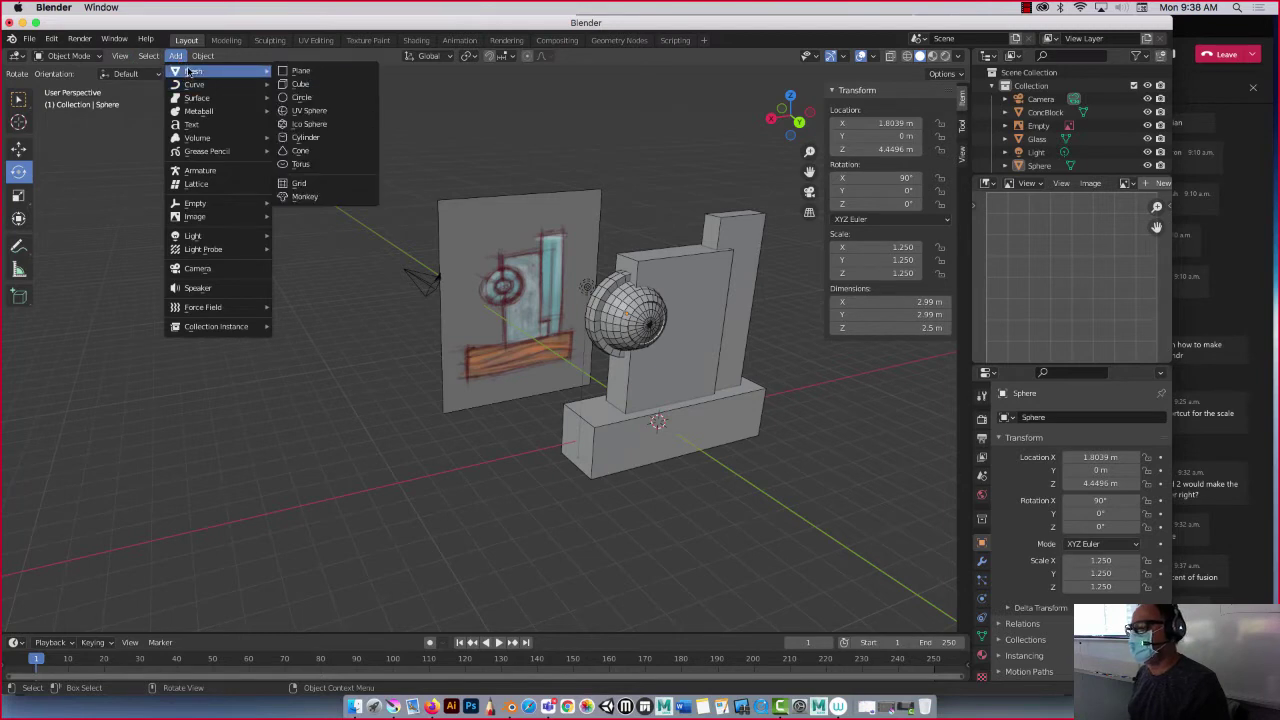
left_click(323, 88)
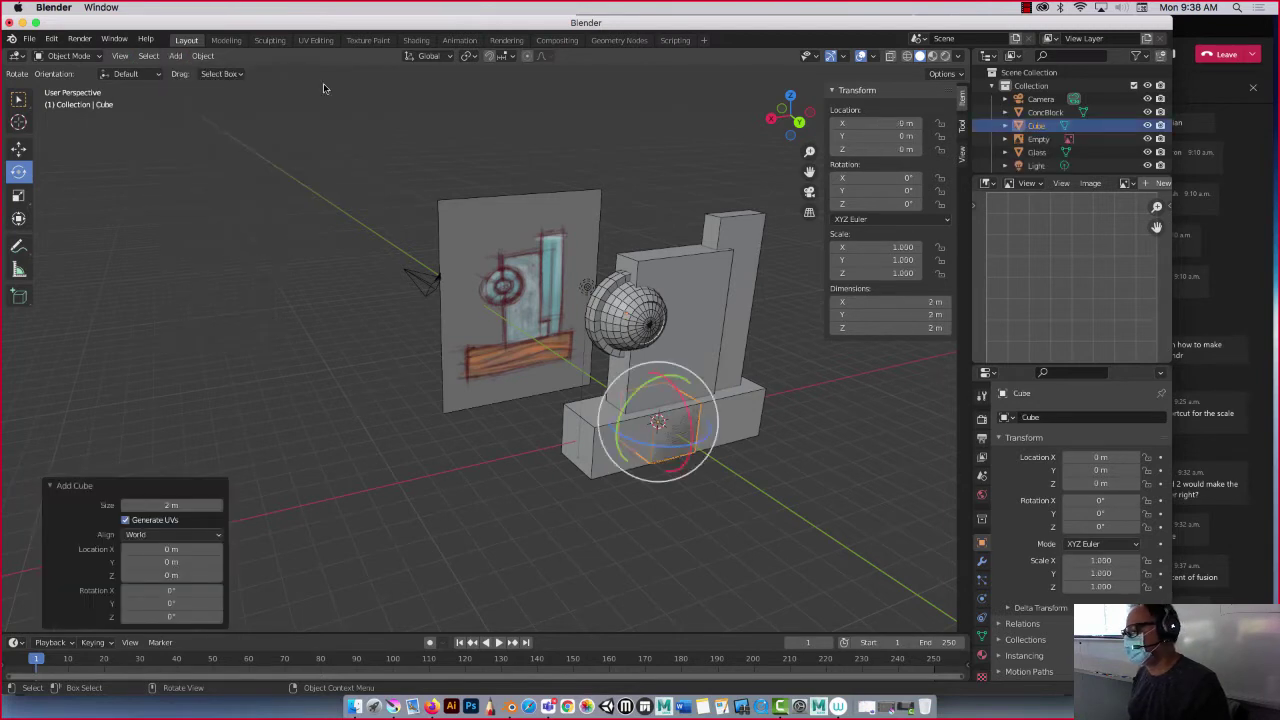
left_click(18, 148)
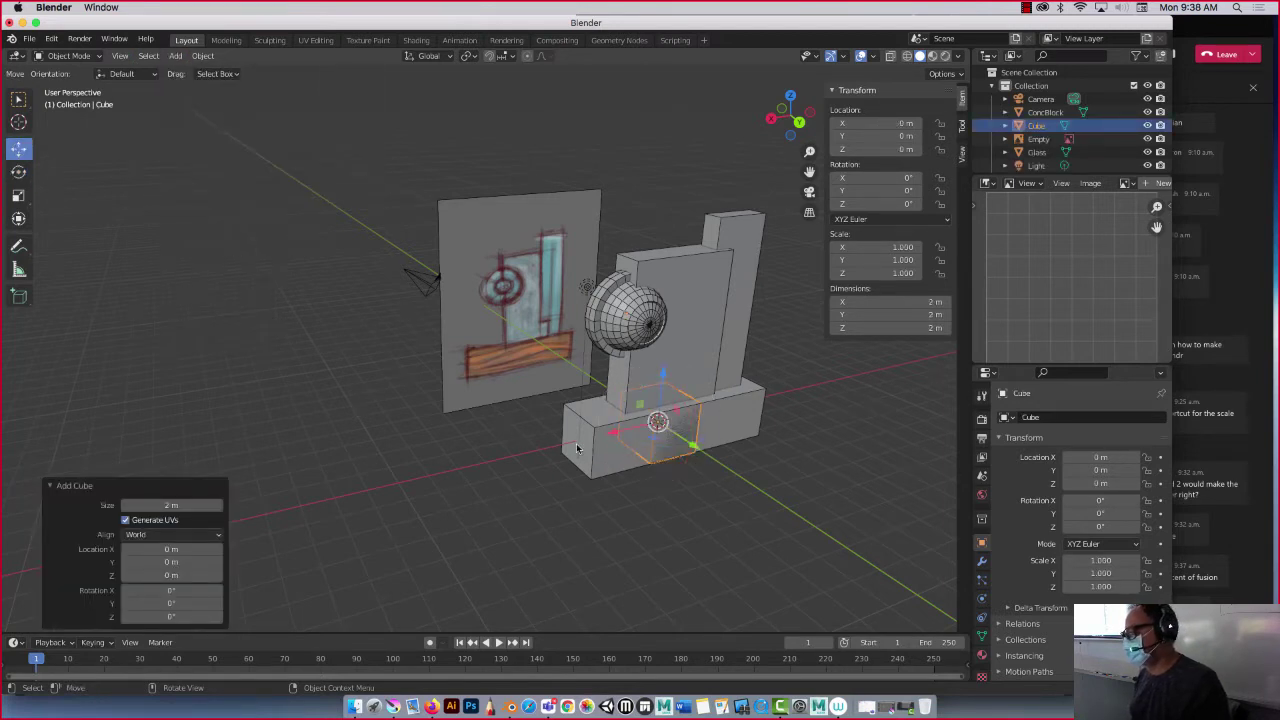
left_click_drag(614, 431, 316, 468)
Put the cube in Edit Mode with the Move tool, cycle through the vertex, edge and face select modes, and end in vertex select
middle_click_drag(316, 468, 278, 315)
scroll(309, 310, "up", 3)
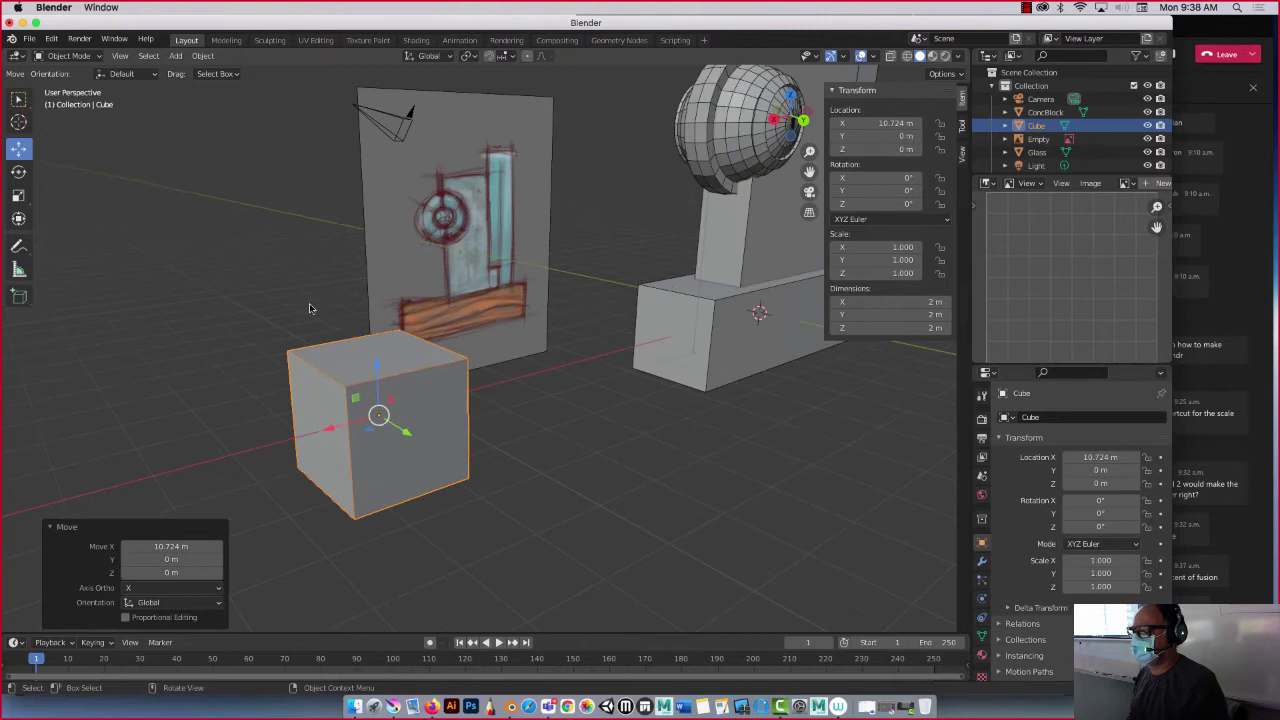
scroll(309, 308, "down", 3)
left_click(69, 56)
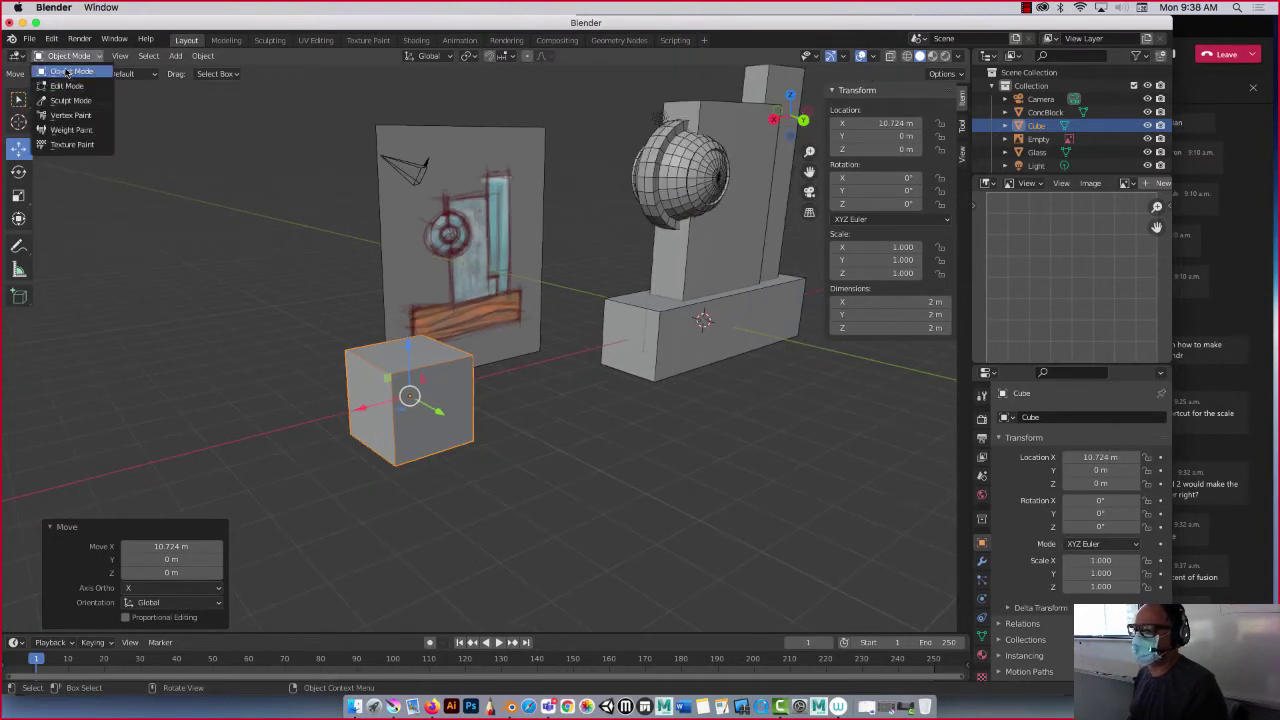
left_click(66, 86)
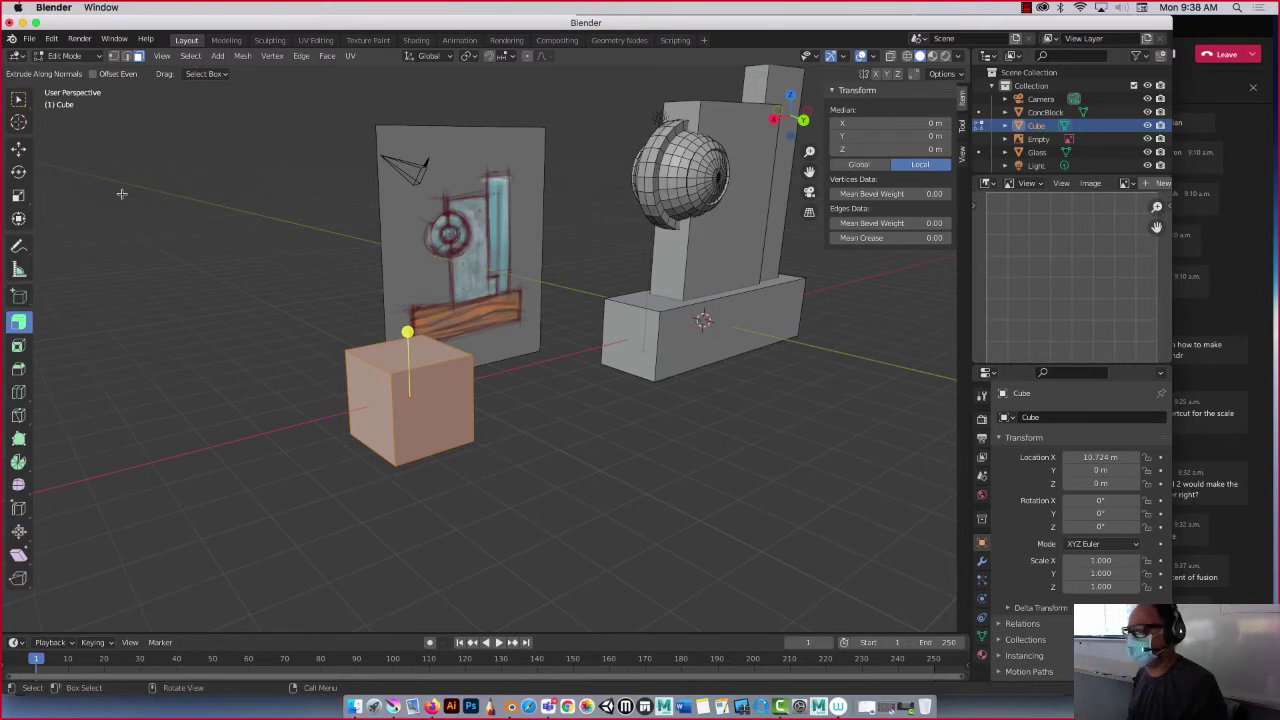
left_click(18, 148)
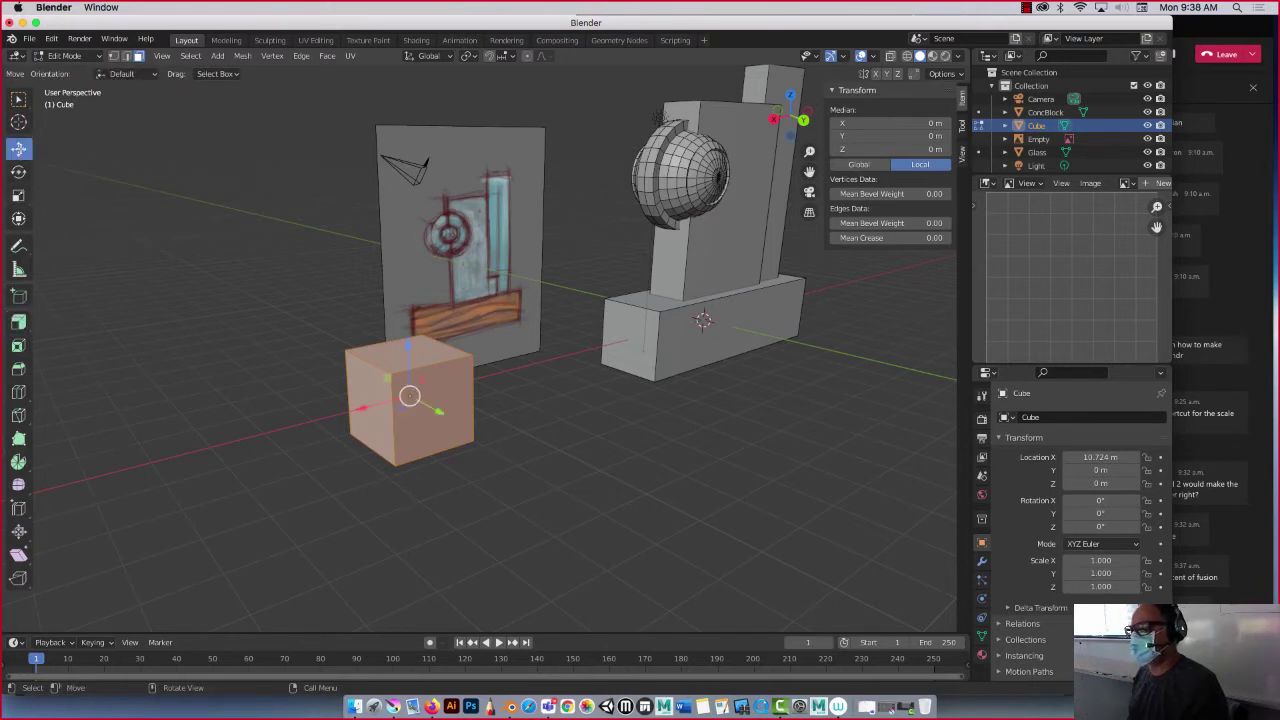
key("1")
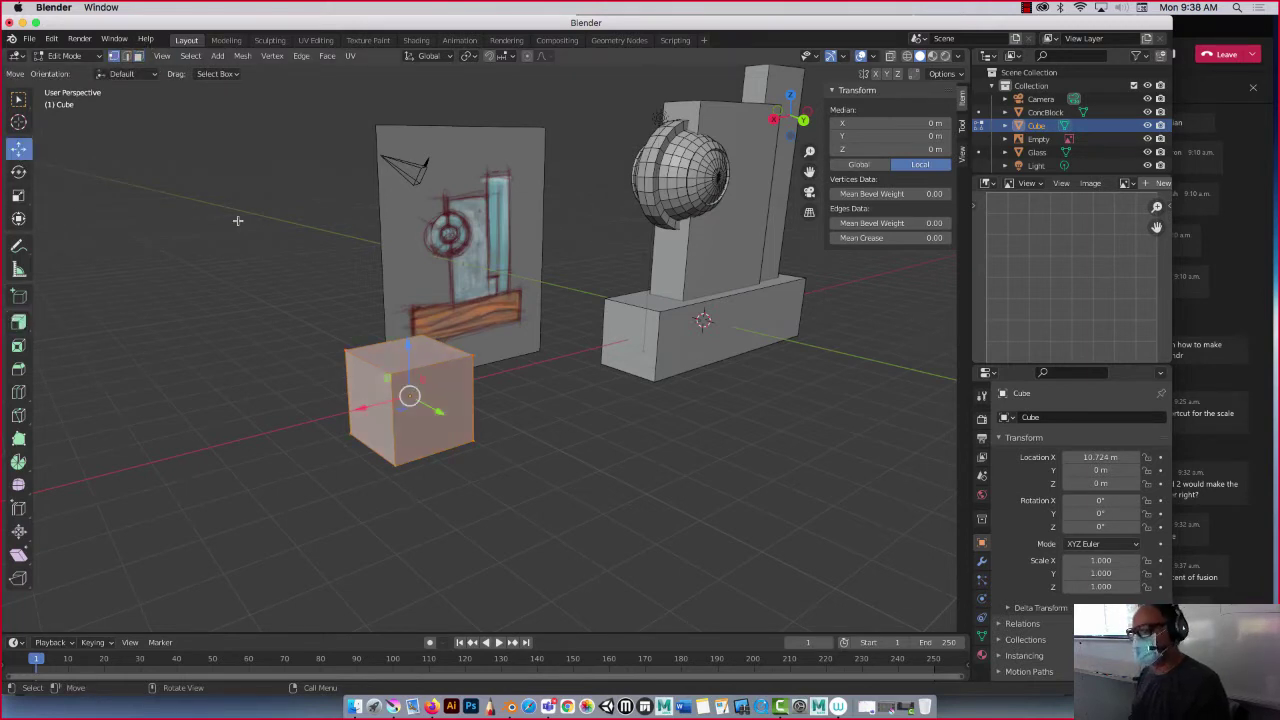
key("2")
key("3")
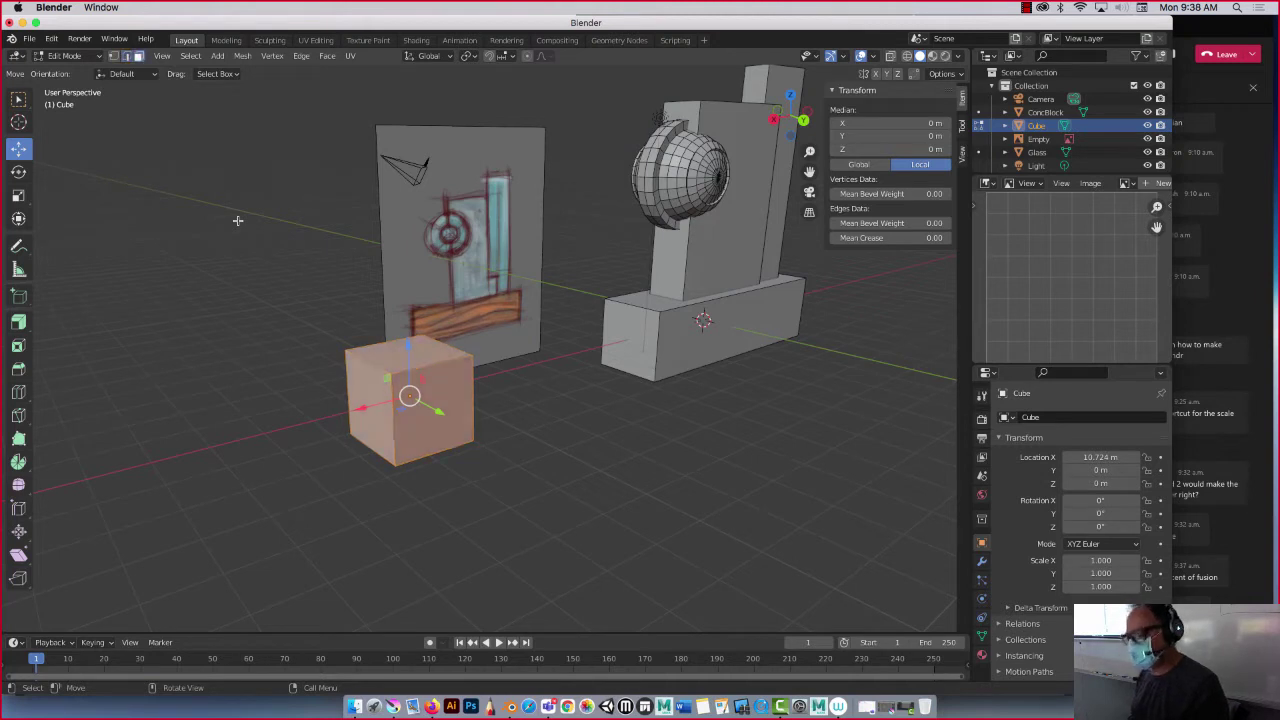
key("1")
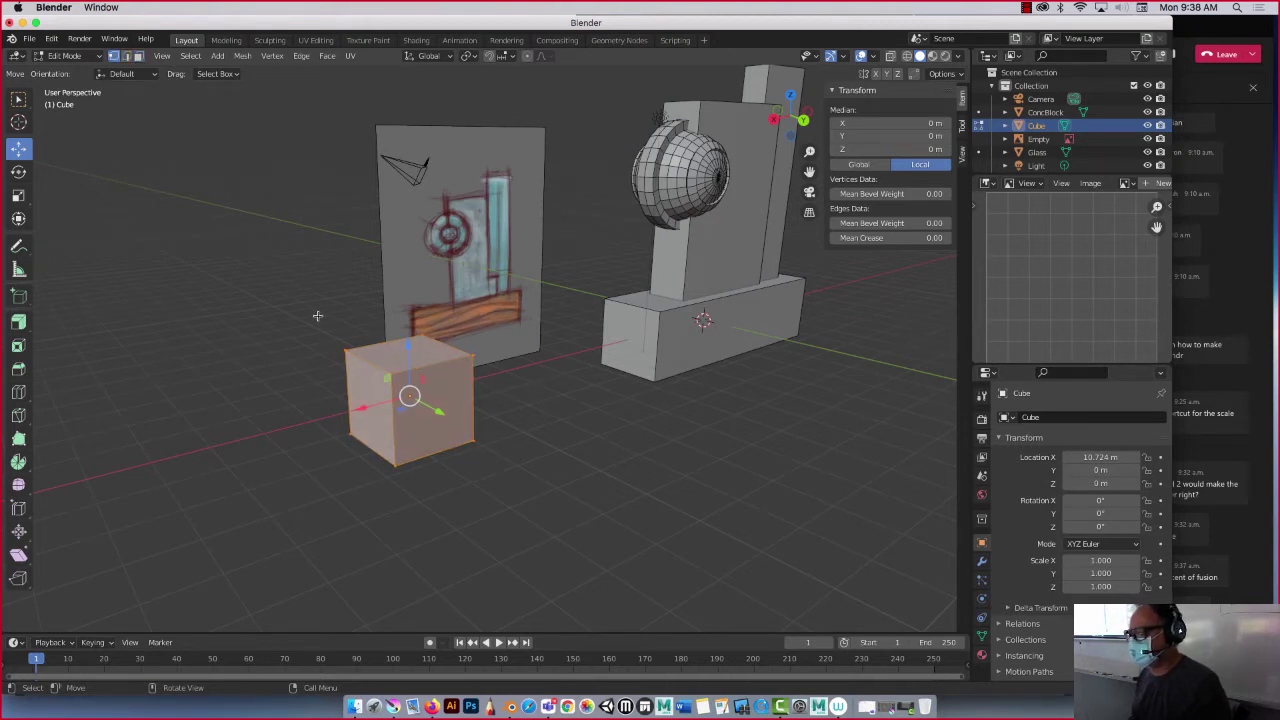
Box-select the cube's upper outer vertices and raise them about 2.09 m along Z
middle_click_drag(317, 316, 198, 310)
left_click_drag(199, 311, 264, 378)
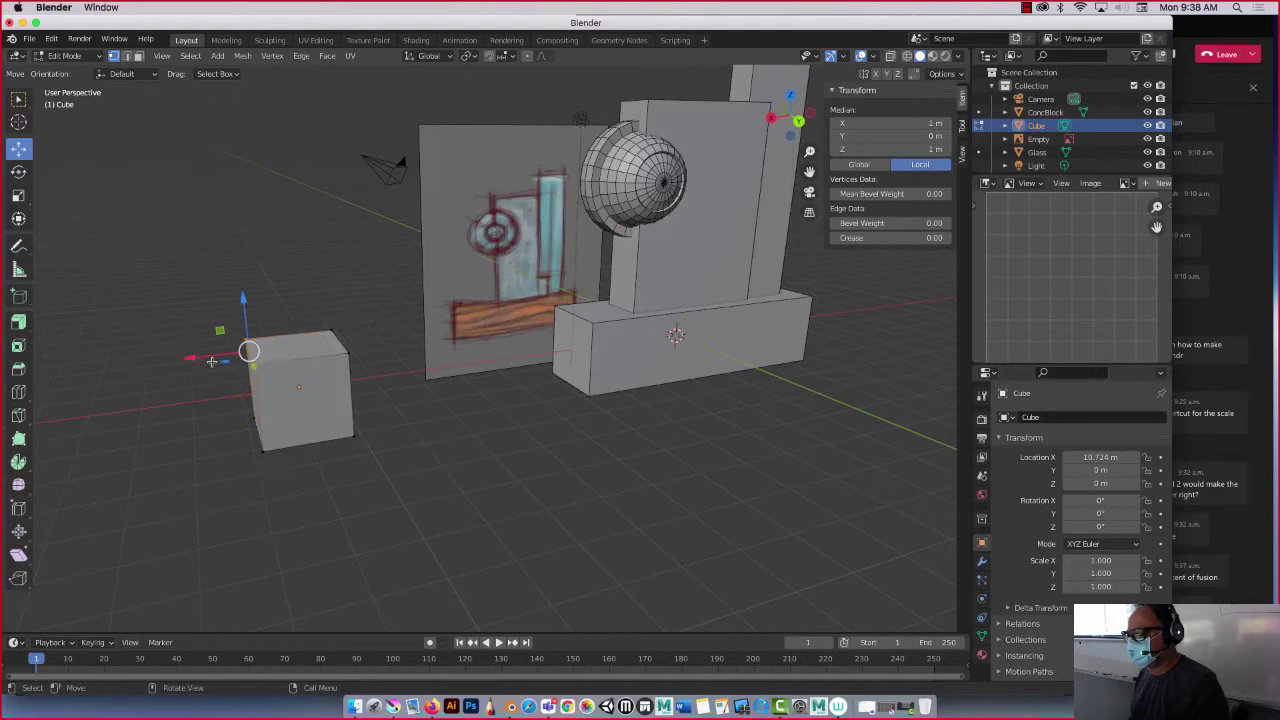
left_click_drag(244, 313, 249, 214)
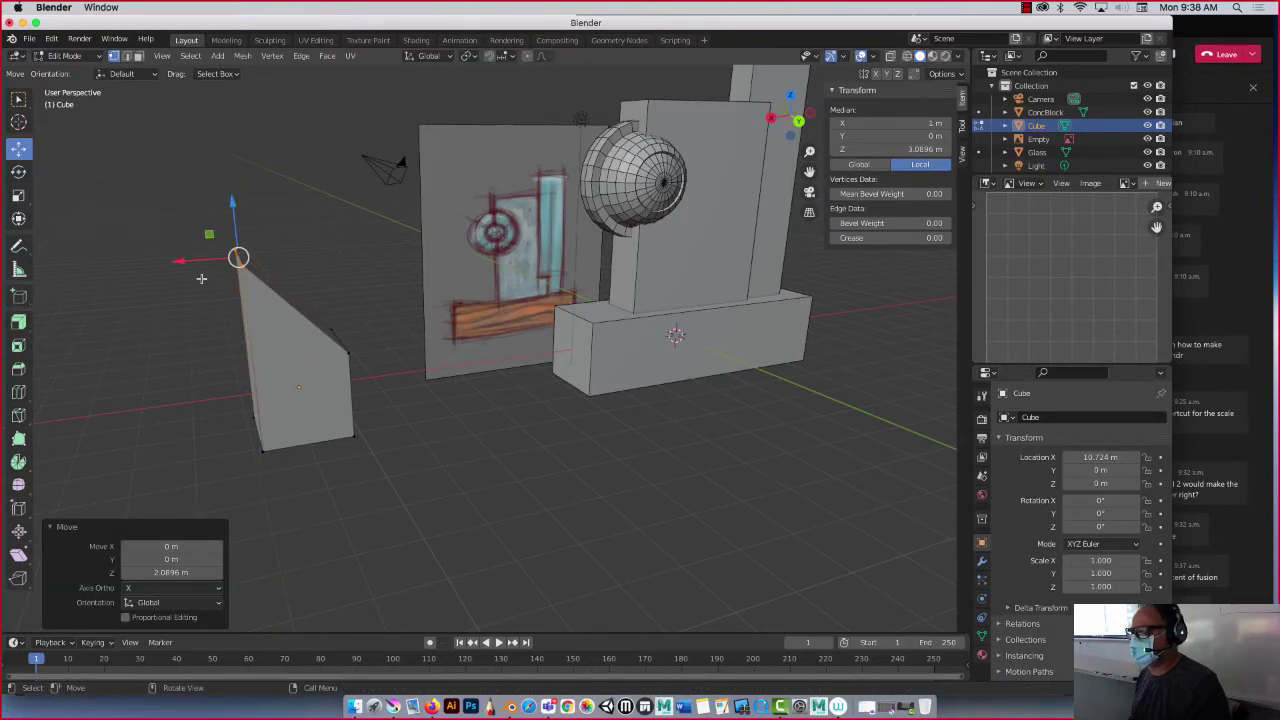
Box-select the cube's outer side in solid view without X-ray and examine from several angles which vertices are selected
middle_click_drag(206, 277, 219, 322)
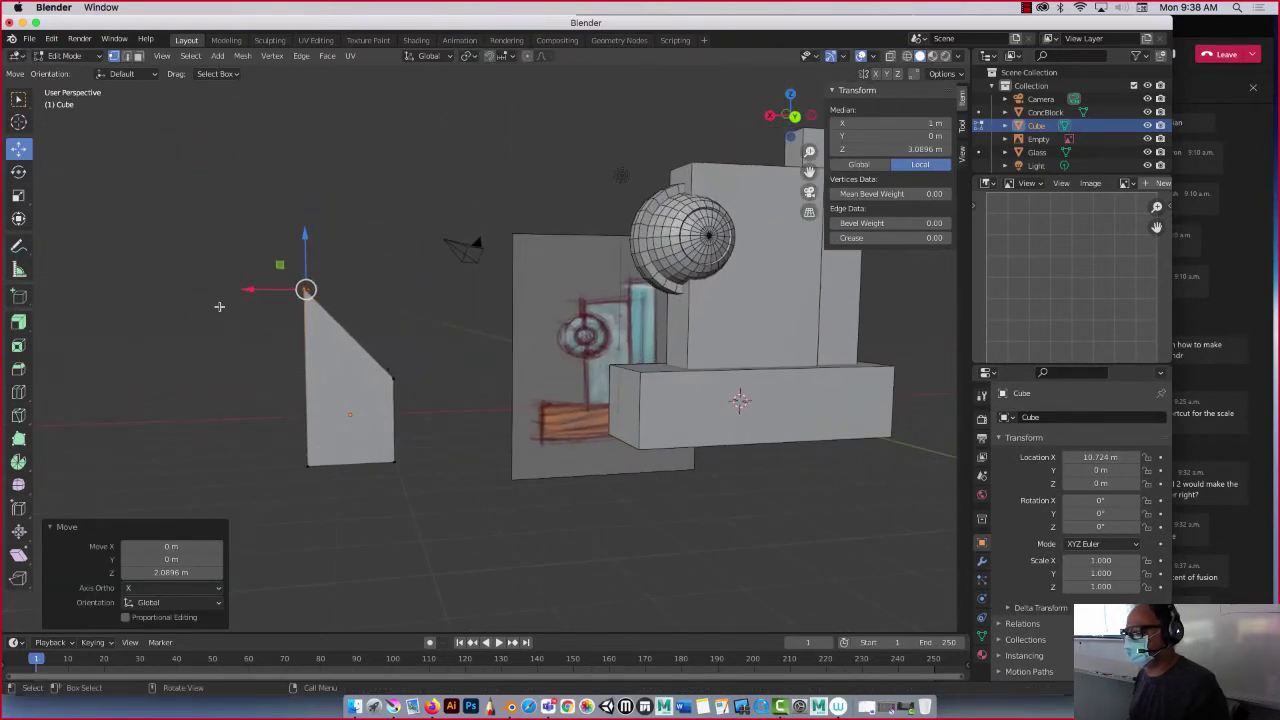
left_click(216, 310)
left_click_drag(226, 220, 333, 326)
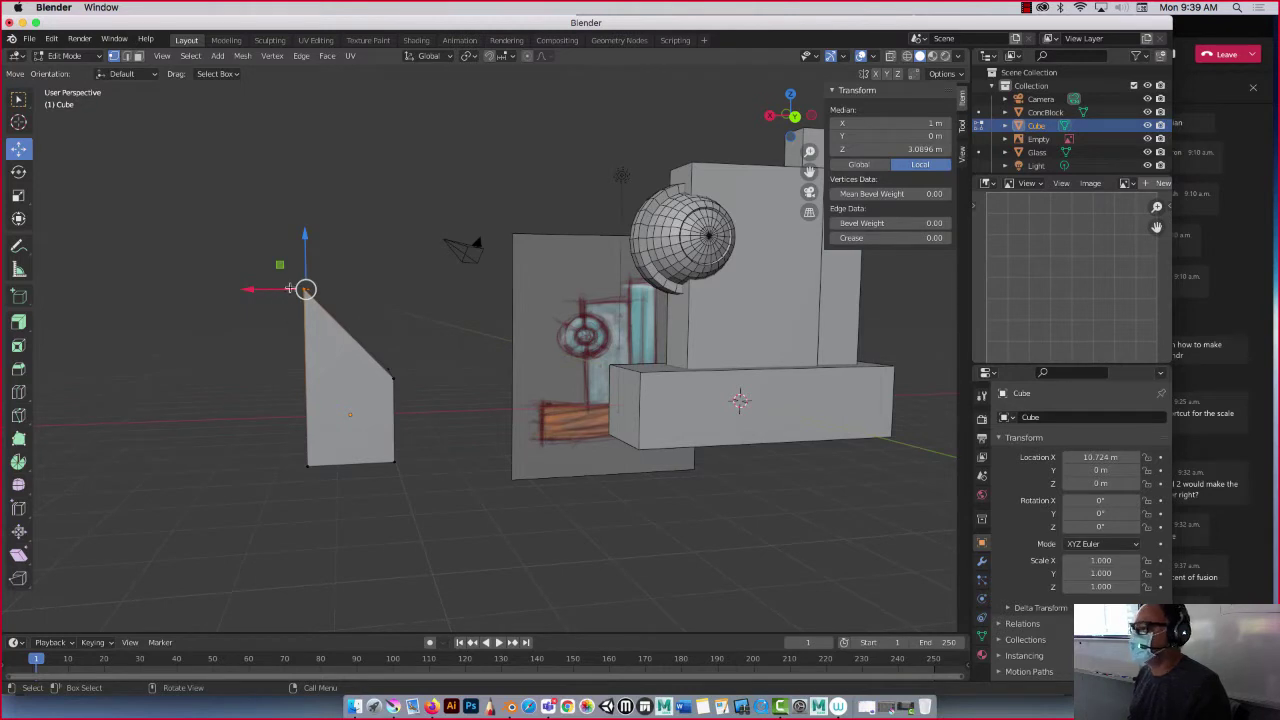
middle_click_drag(260, 314, 261, 314)
left_click_drag(210, 218, 344, 518)
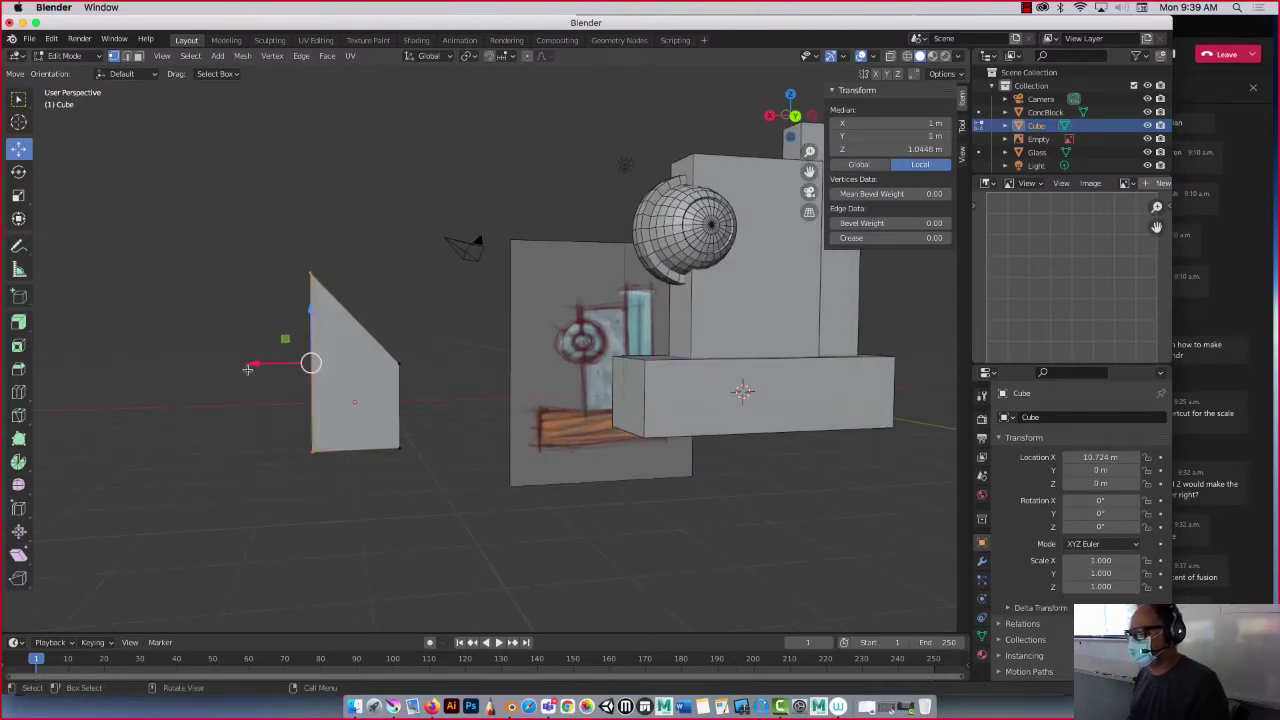
middle_click_drag(248, 369, 268, 388)
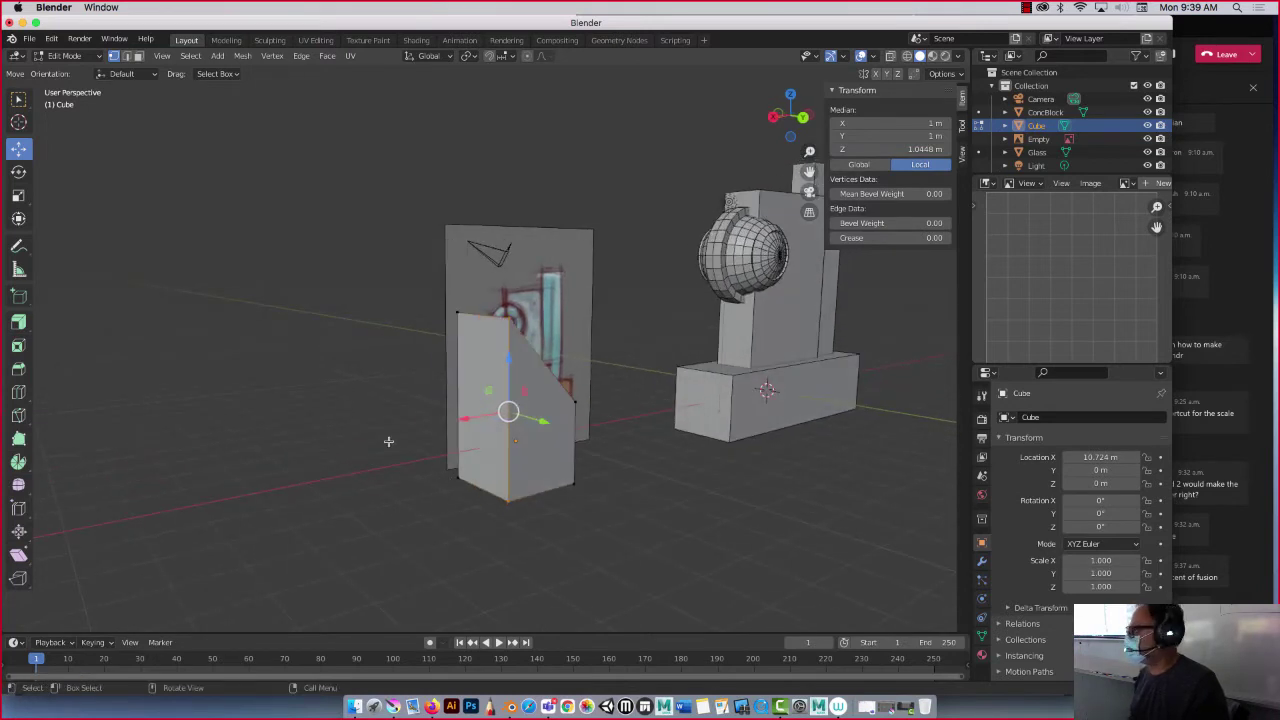
middle_click_drag(389, 441, 440, 448)
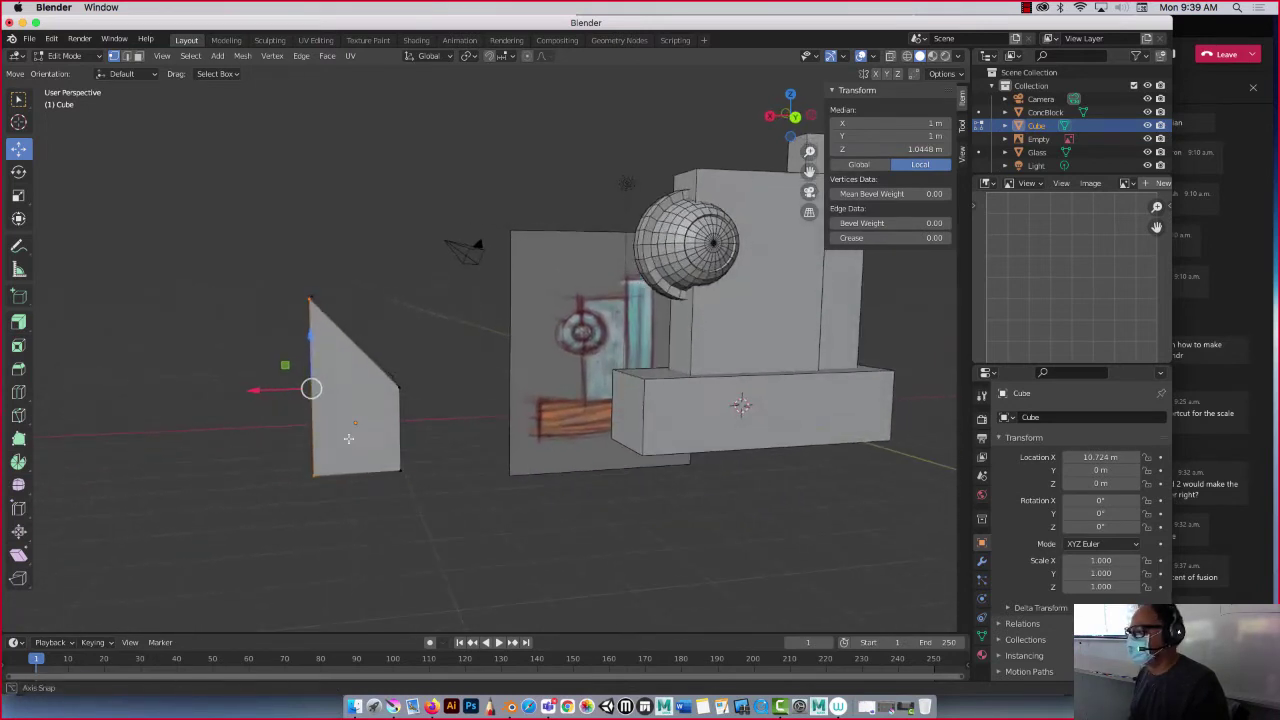
Turn on X-ray, box-select all four vertices of the outer side, and move them about 1.87 m along X
left_click(891, 57)
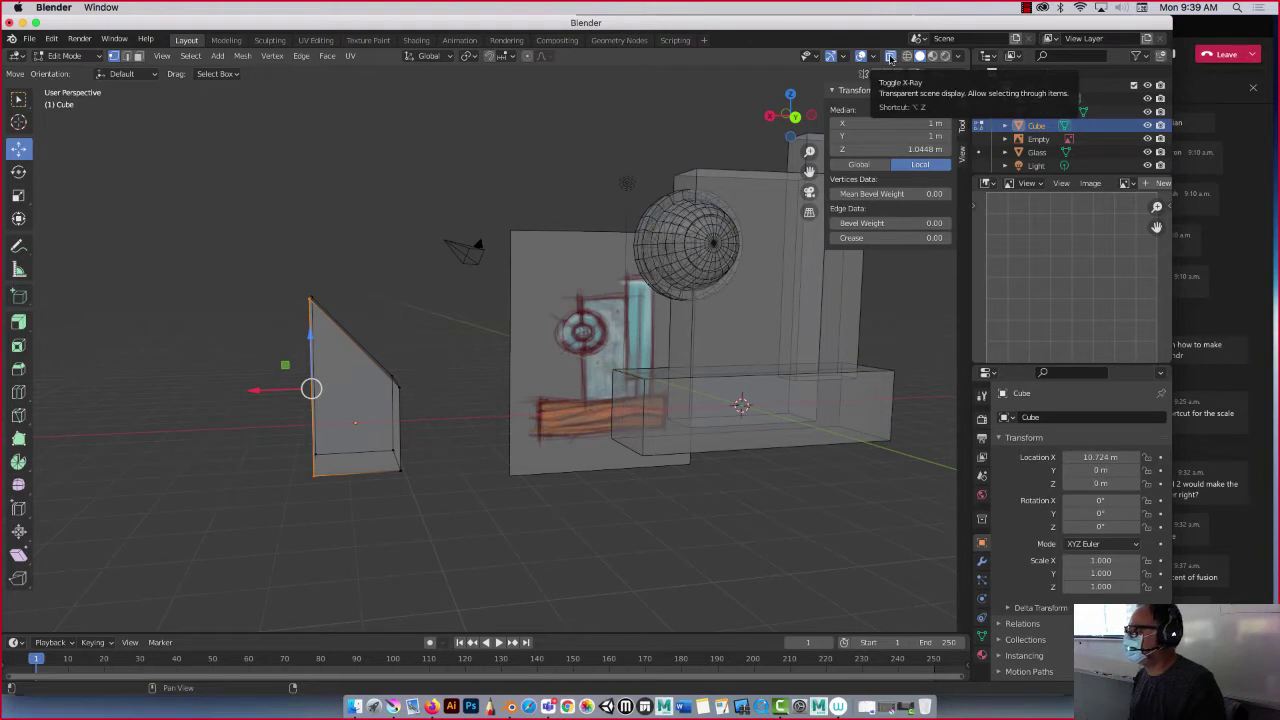
left_click_drag(242, 230, 346, 539)
left_click_drag(273, 383, 231, 385)
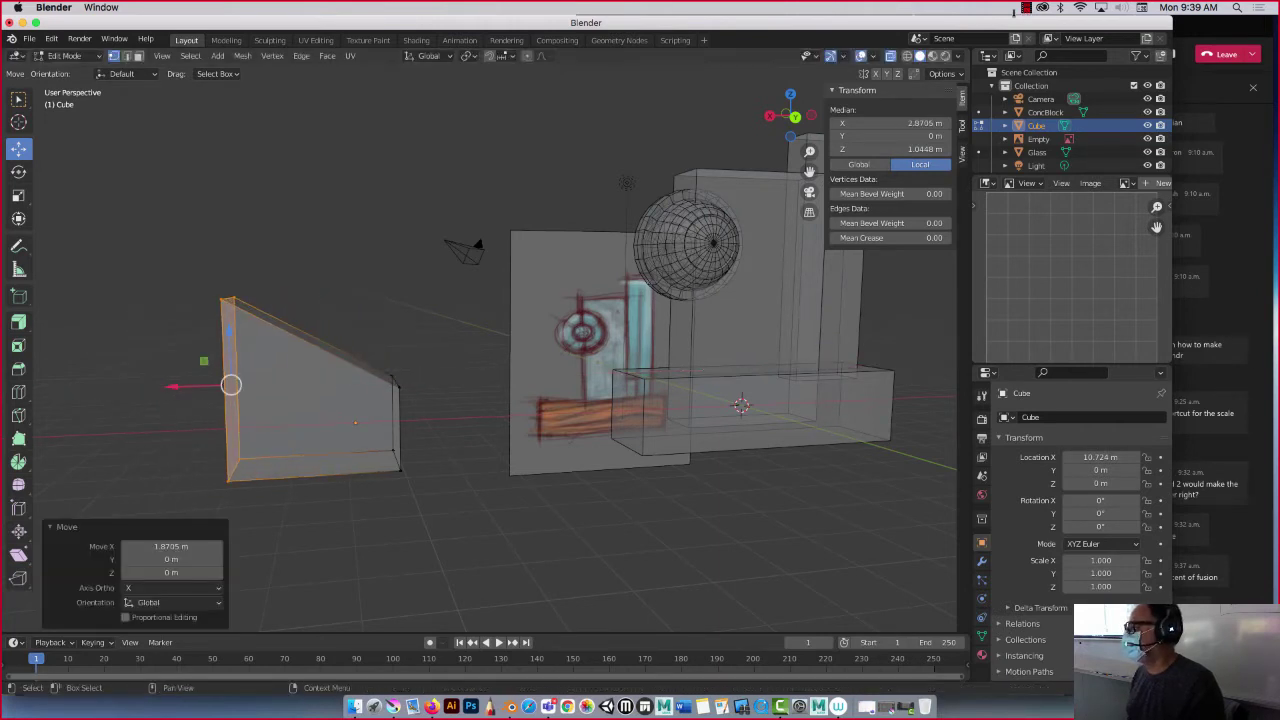
Turn off X-ray, switch to wireframe shading, and box-select the raised upper vertices of the outer side
left_click(890, 57)
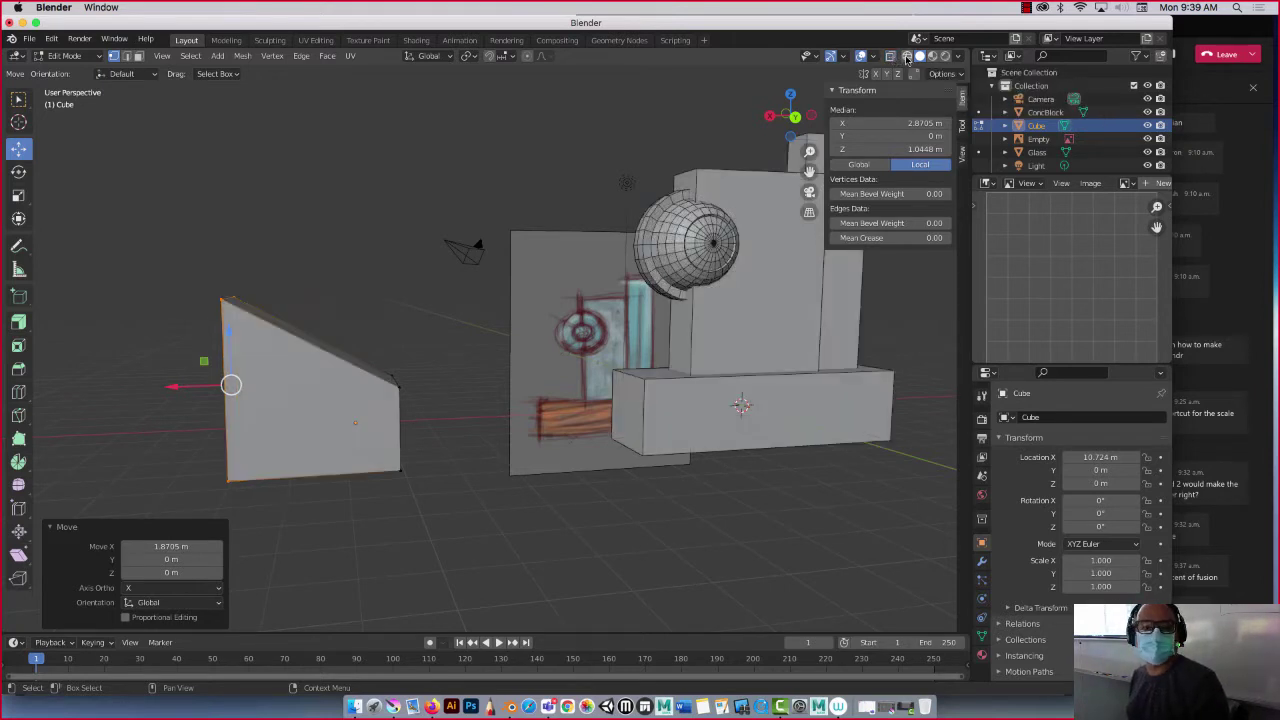
left_click(907, 57)
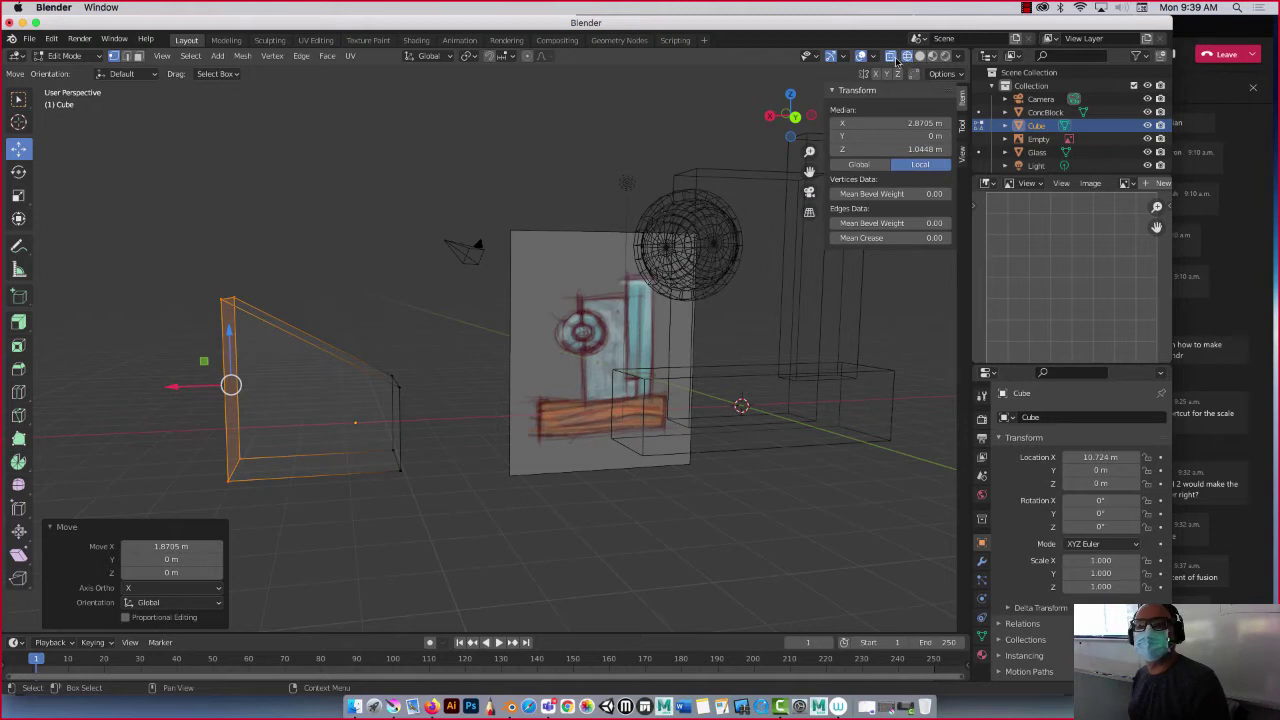
middle_click_drag(249, 340, 251, 331)
left_click_drag(195, 240, 329, 332)
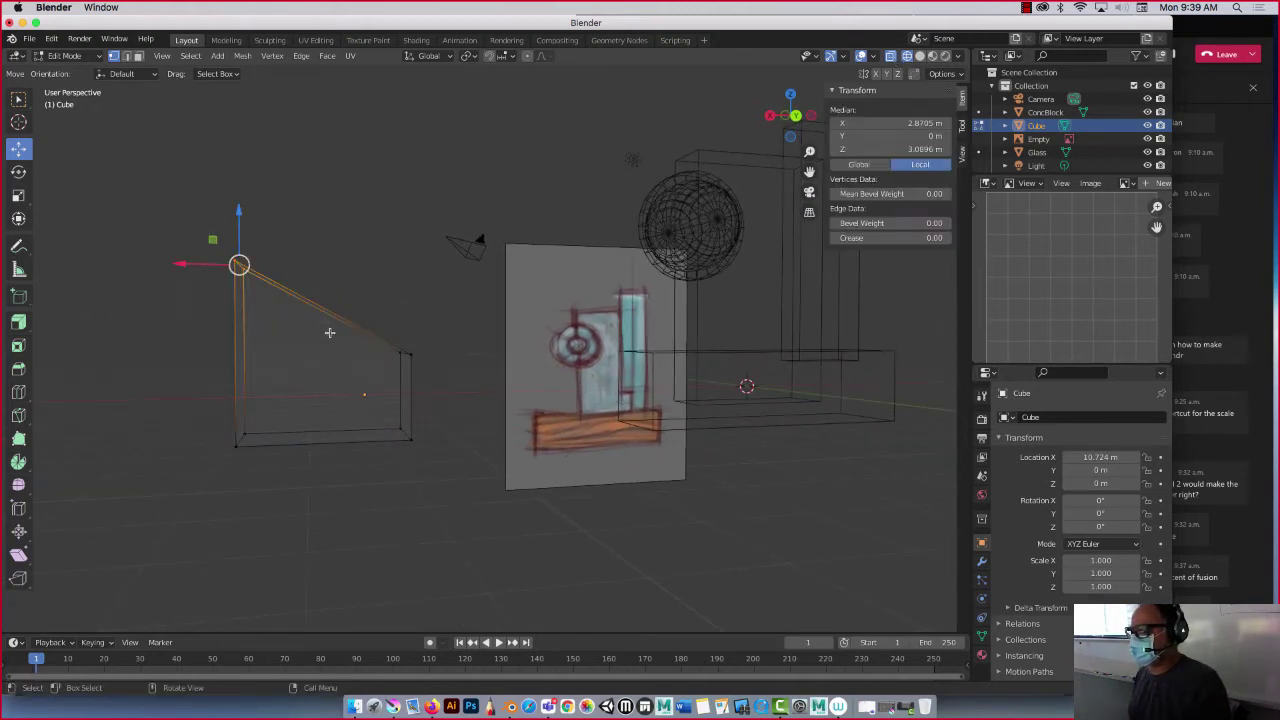
Turn off X-ray in wireframe shading and box-select across the cube's top to compare which vertices are picked
left_click(906, 56)
left_click(103, 211)
left_click_drag(103, 211, 437, 372)
middle_click_drag(357, 222, 390, 257)
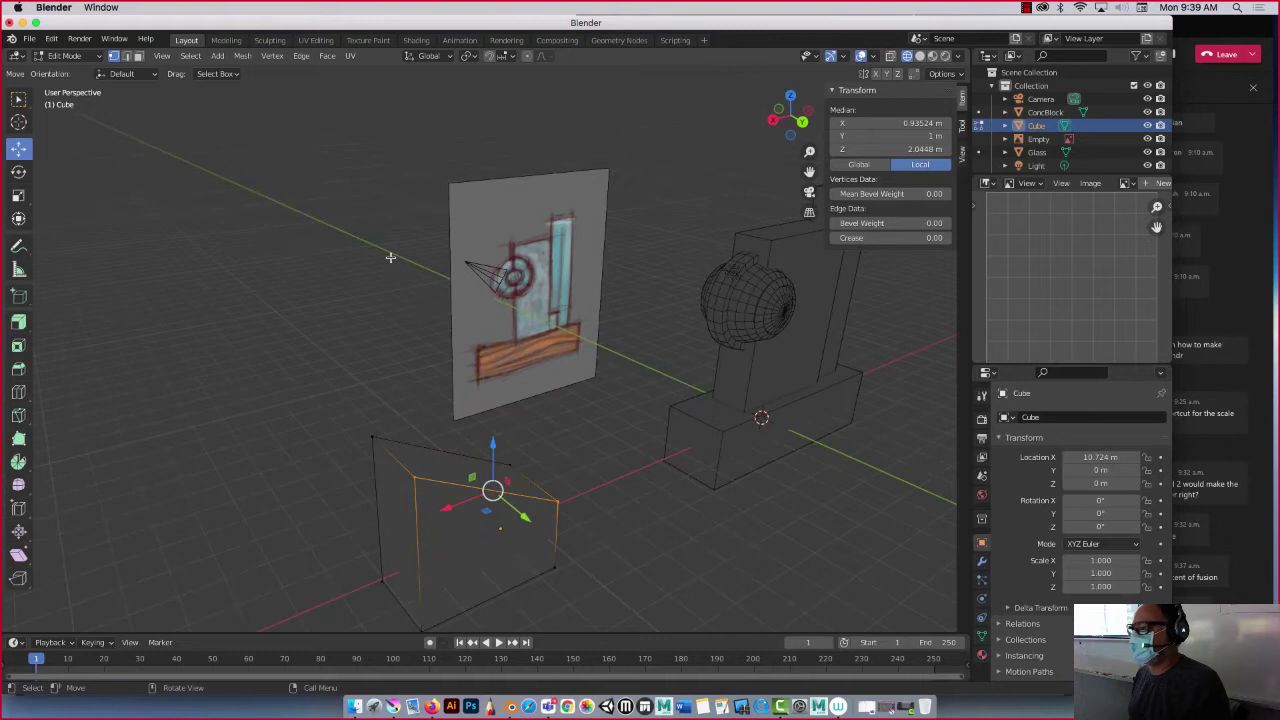
Turn X-ray back on for wireframe shading, then return the viewport to solid shading
left_click(890, 57)
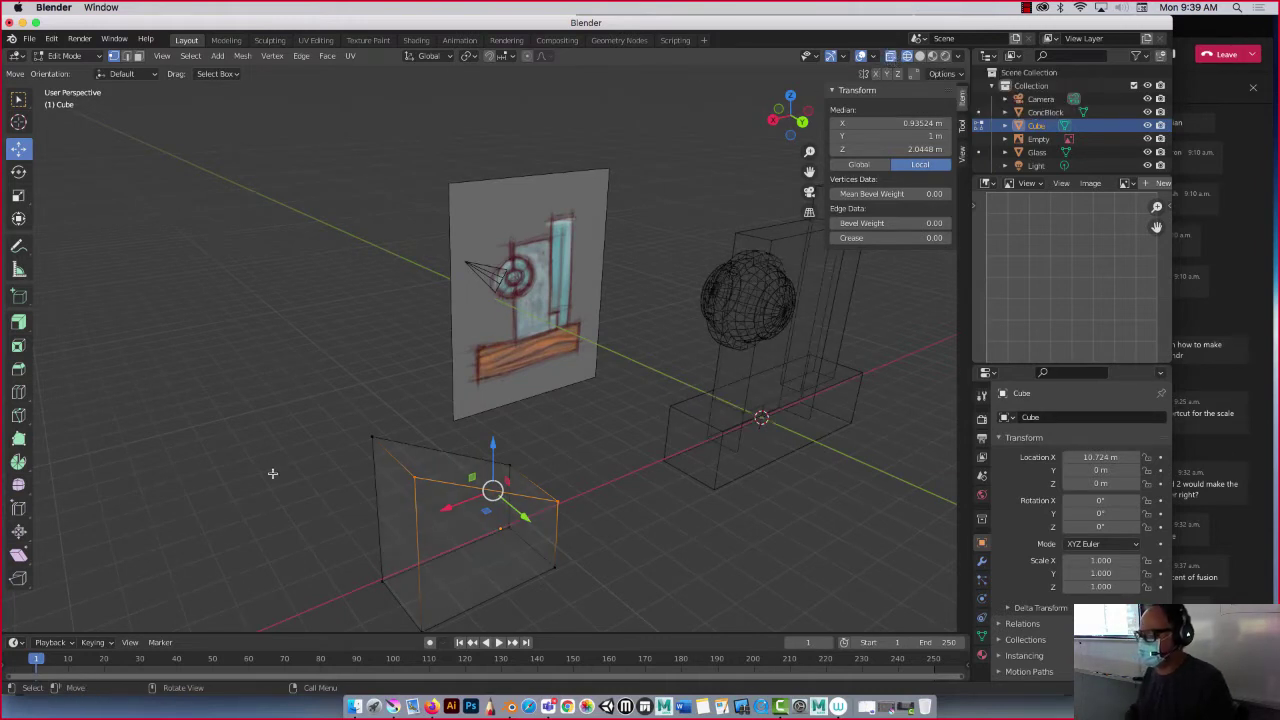
middle_click_drag(270, 468, 251, 459)
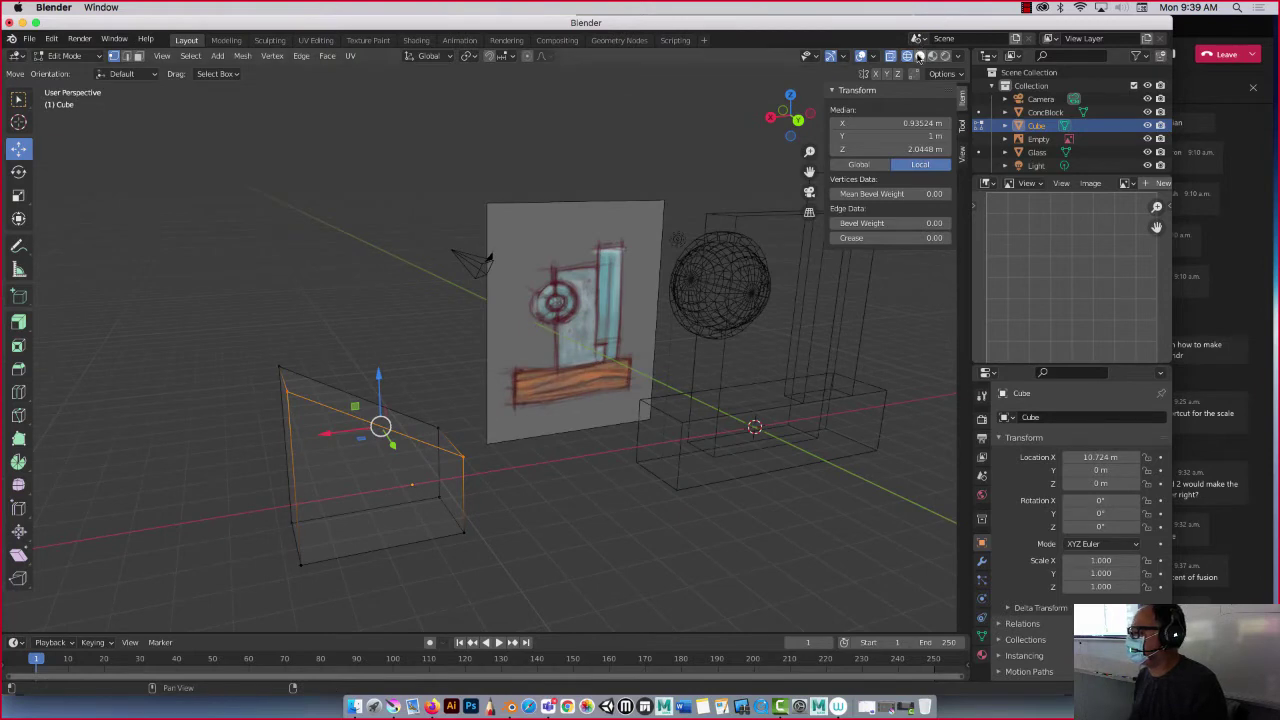
left_click(919, 57)
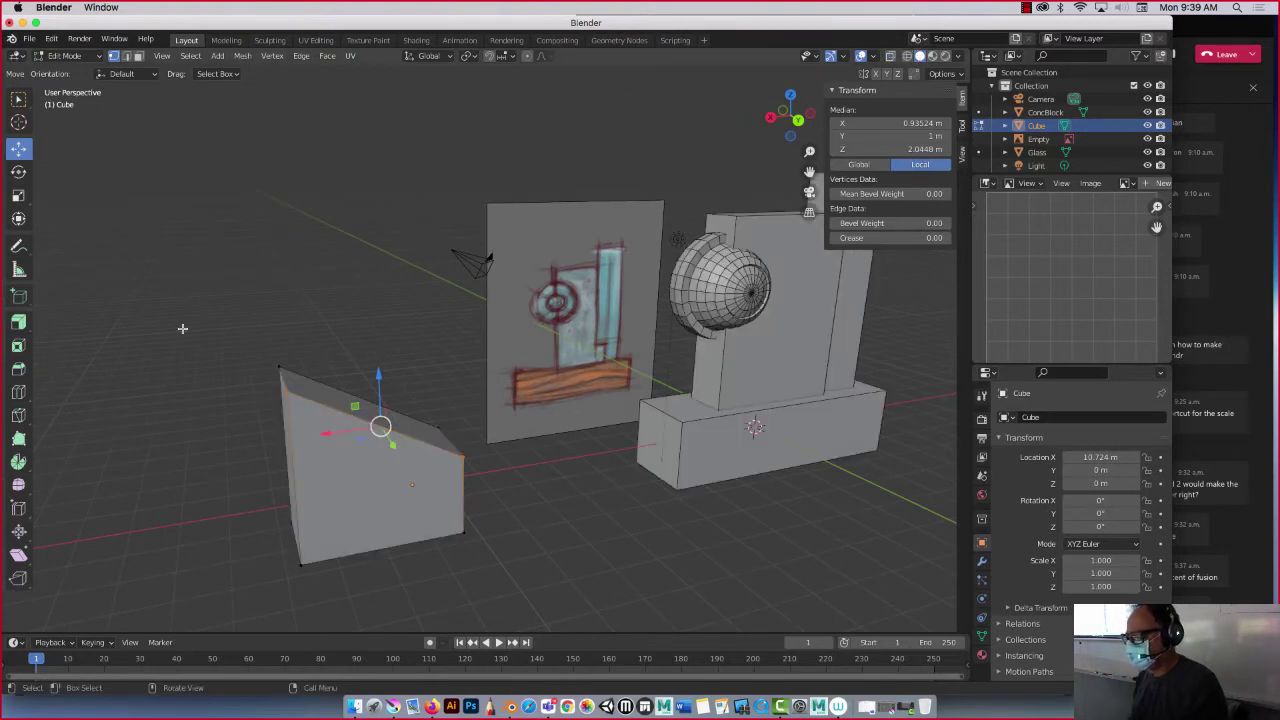
In edge select mode, select the raised upper outer edge and move it about 0.7 m inward along X
middle_click_drag(182, 328, 230, 403)
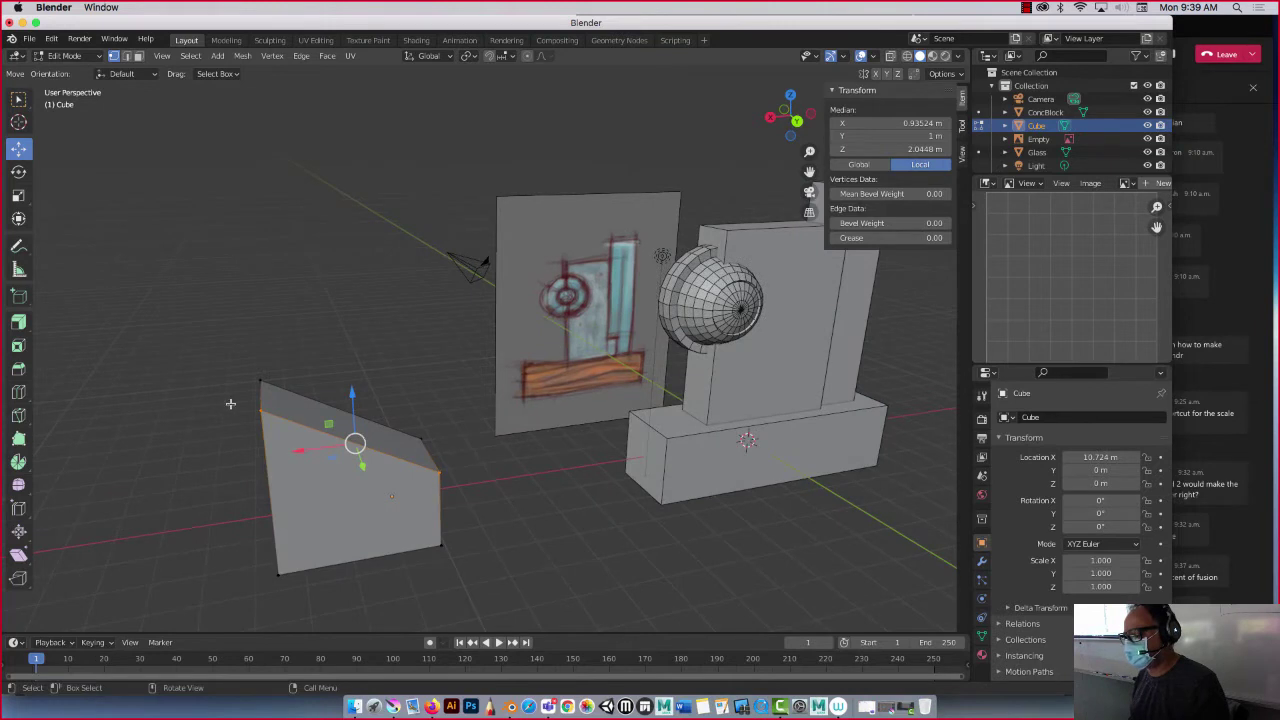
left_click(125, 55)
left_click(259, 409)
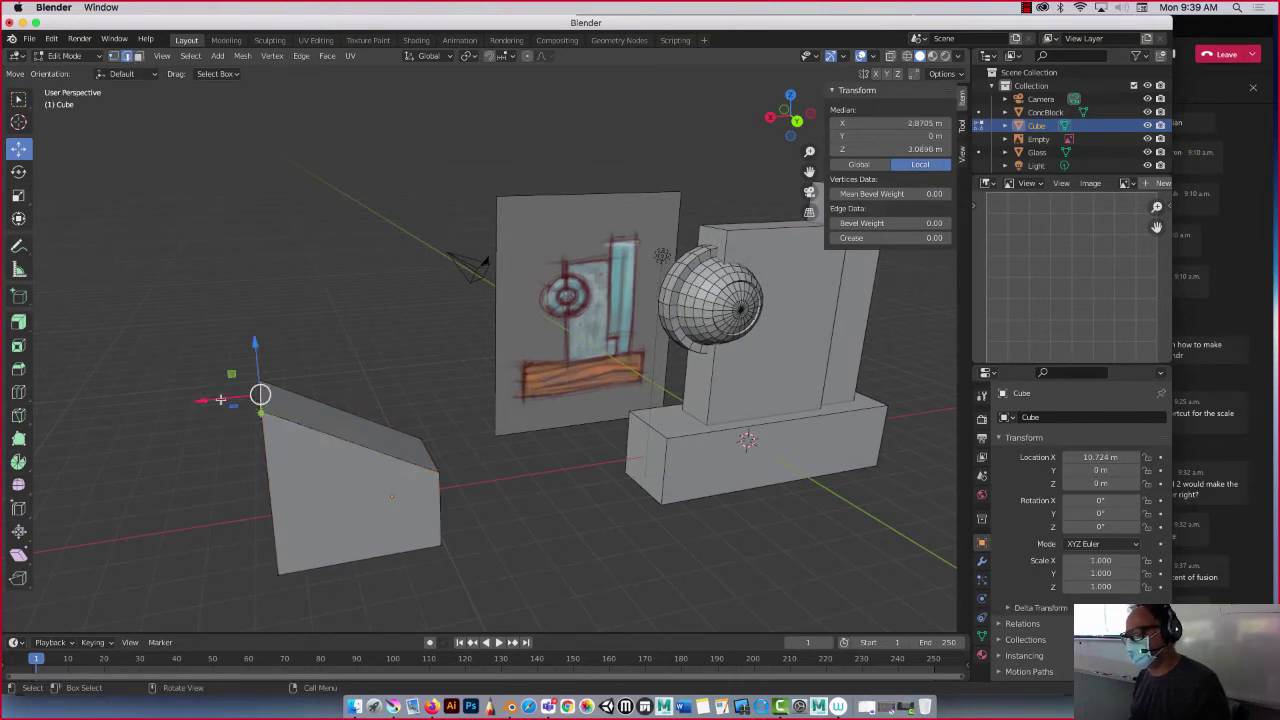
left_click_drag(221, 400, 57, 455)
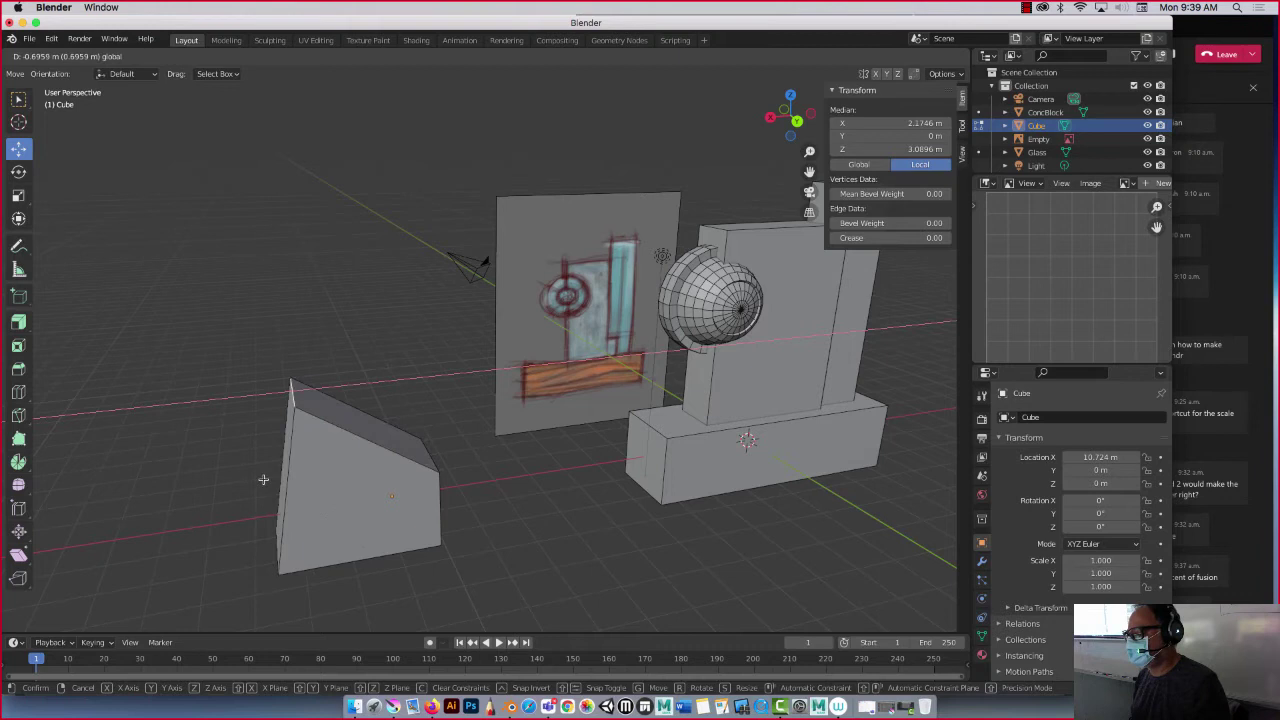
Lower the selected upper edge about 2.5 m along Z and move it about 1.6 m outward along X
left_click(291, 389)
key("g")
key("z")
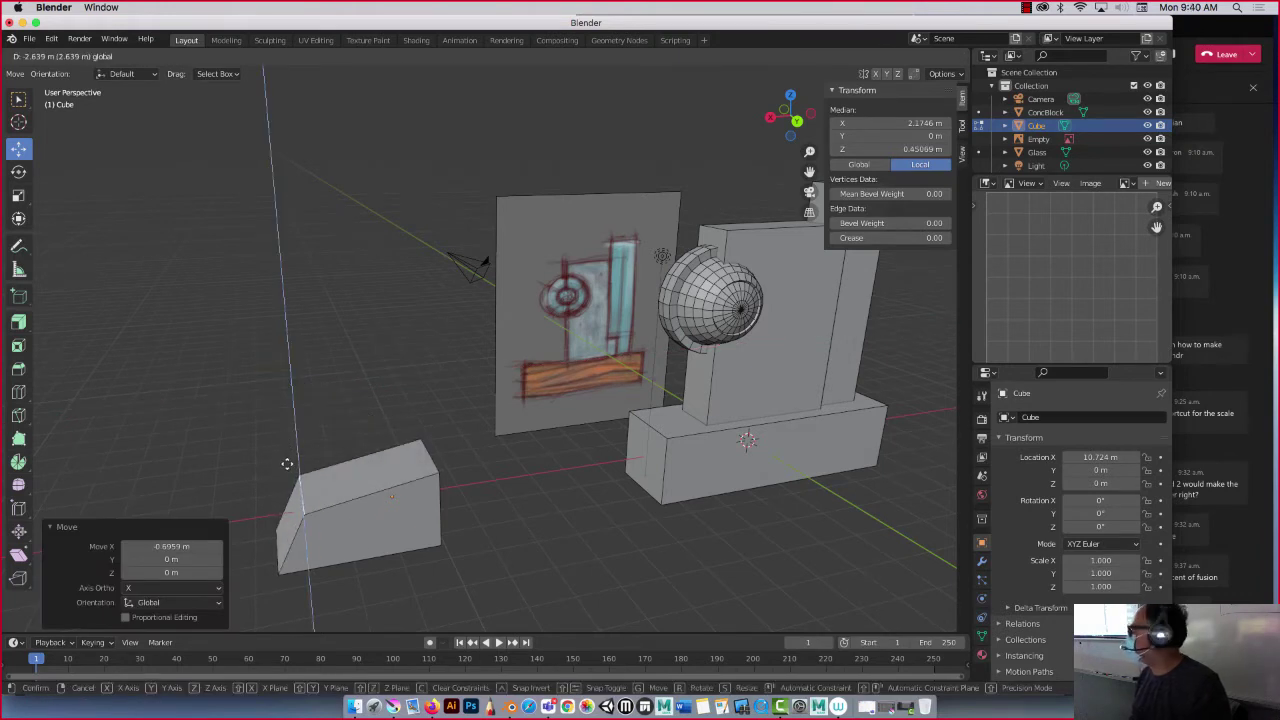
left_click(291, 459)
left_click_drag(247, 496, 173, 504)
Add a loop cut across the length of the reshaped cube and set its number of cuts to 3
middle_click_drag(201, 434, 203, 417)
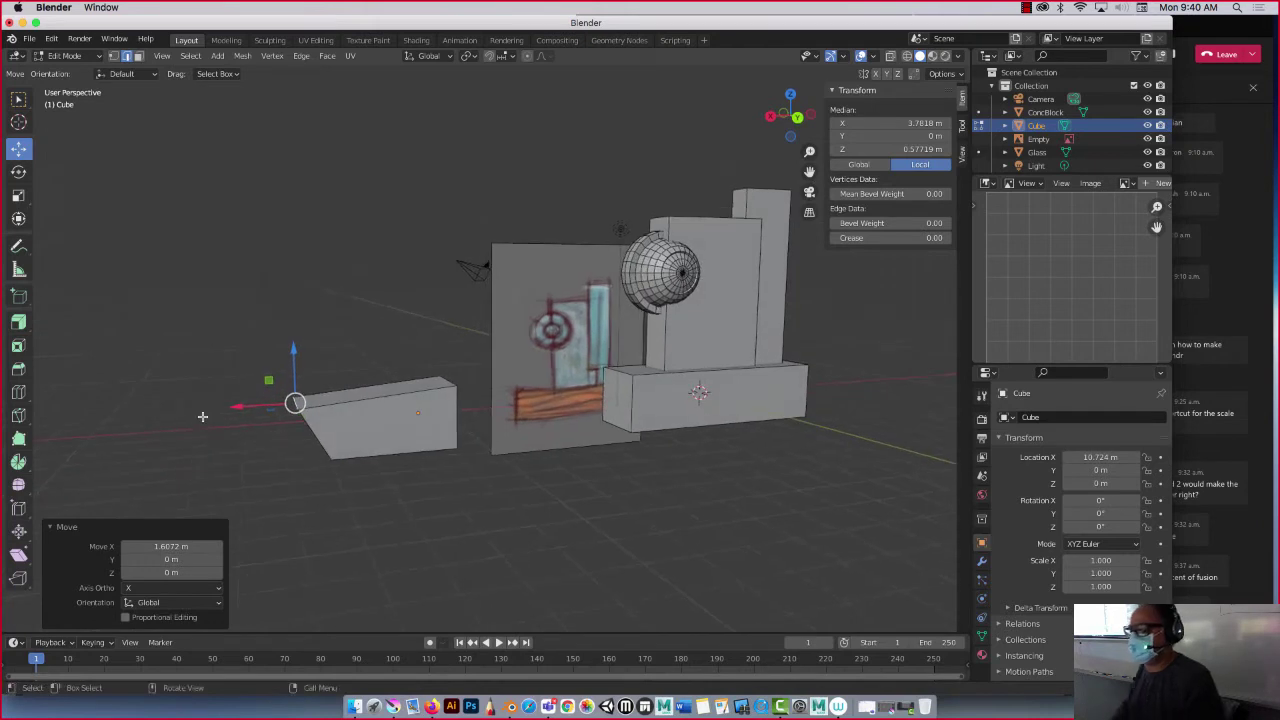
left_click(18, 396)
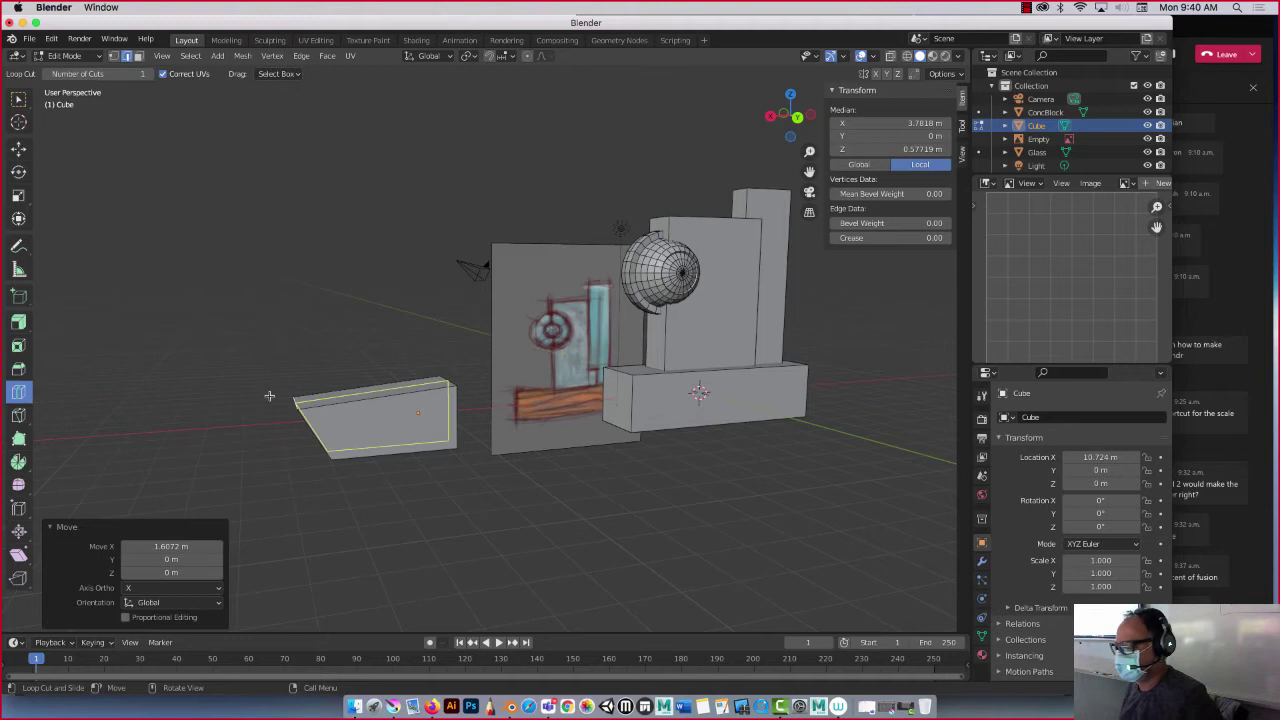
left_click(394, 416)
left_click(394, 416)
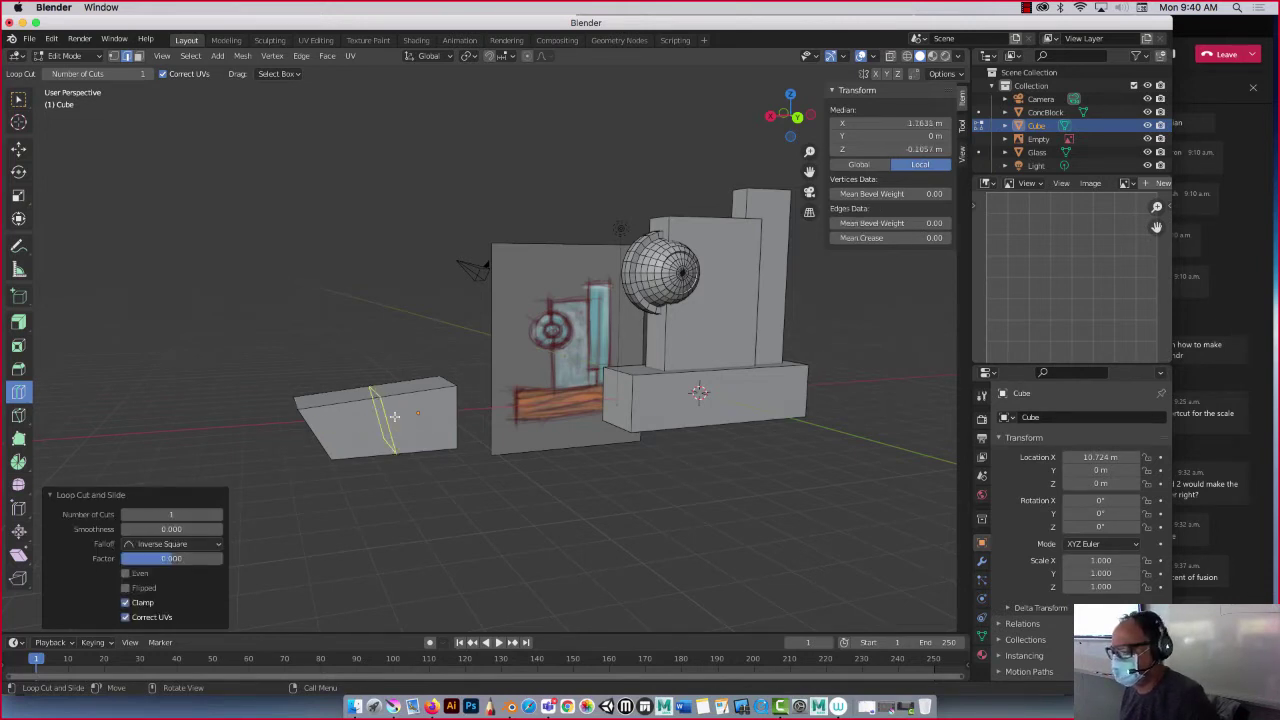
left_click(175, 514)
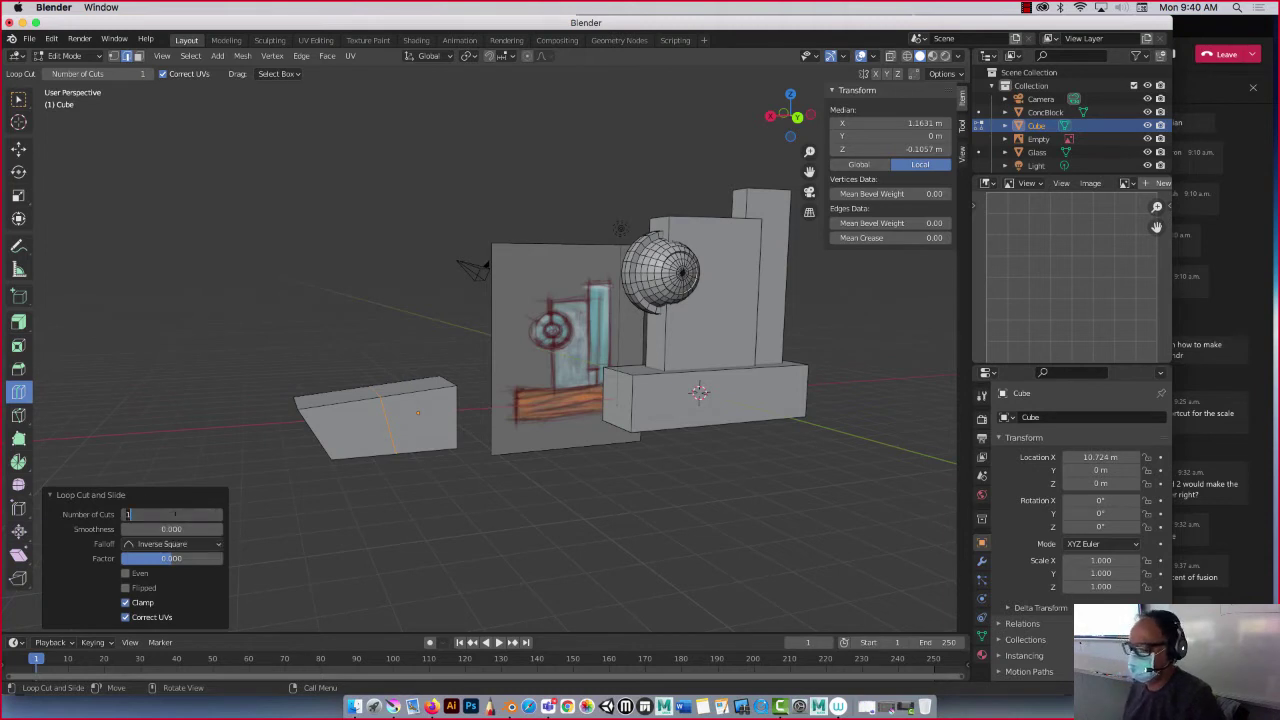
type("3")
key("Return")
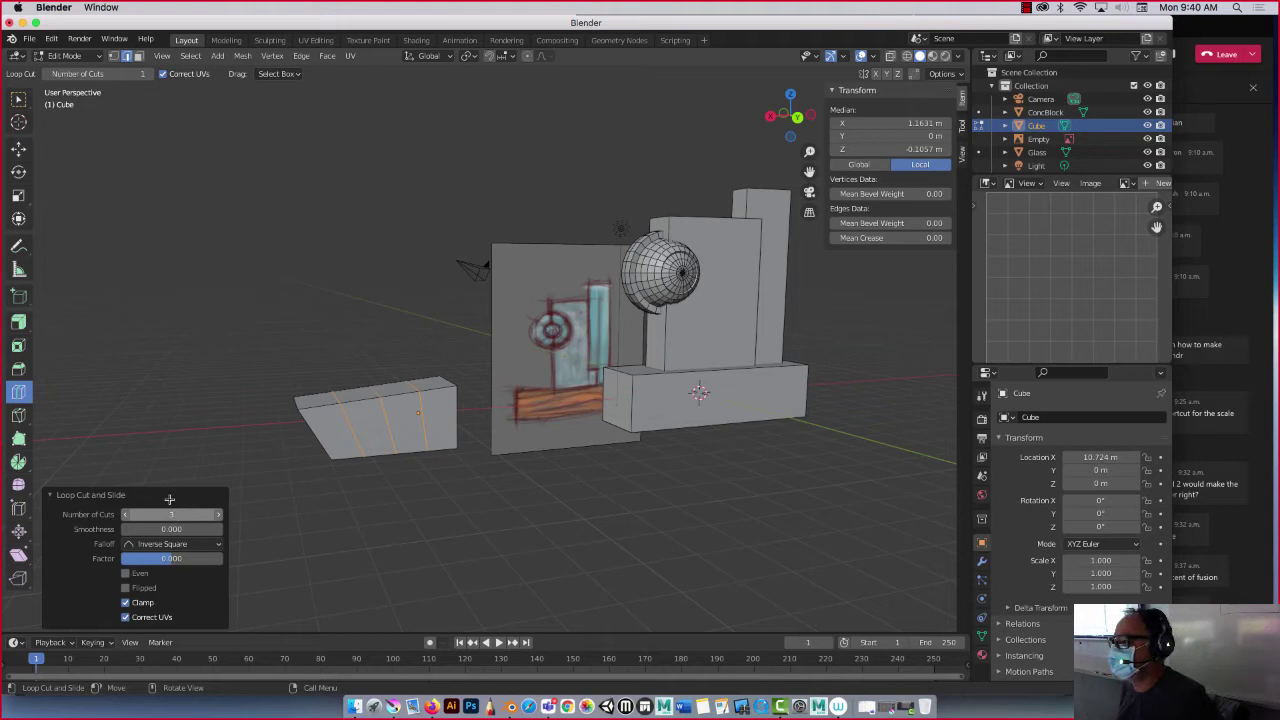
In face select mode, select the top face segment second from the sloped end and extrude the region about 2.3 m upward
left_click(18, 148)
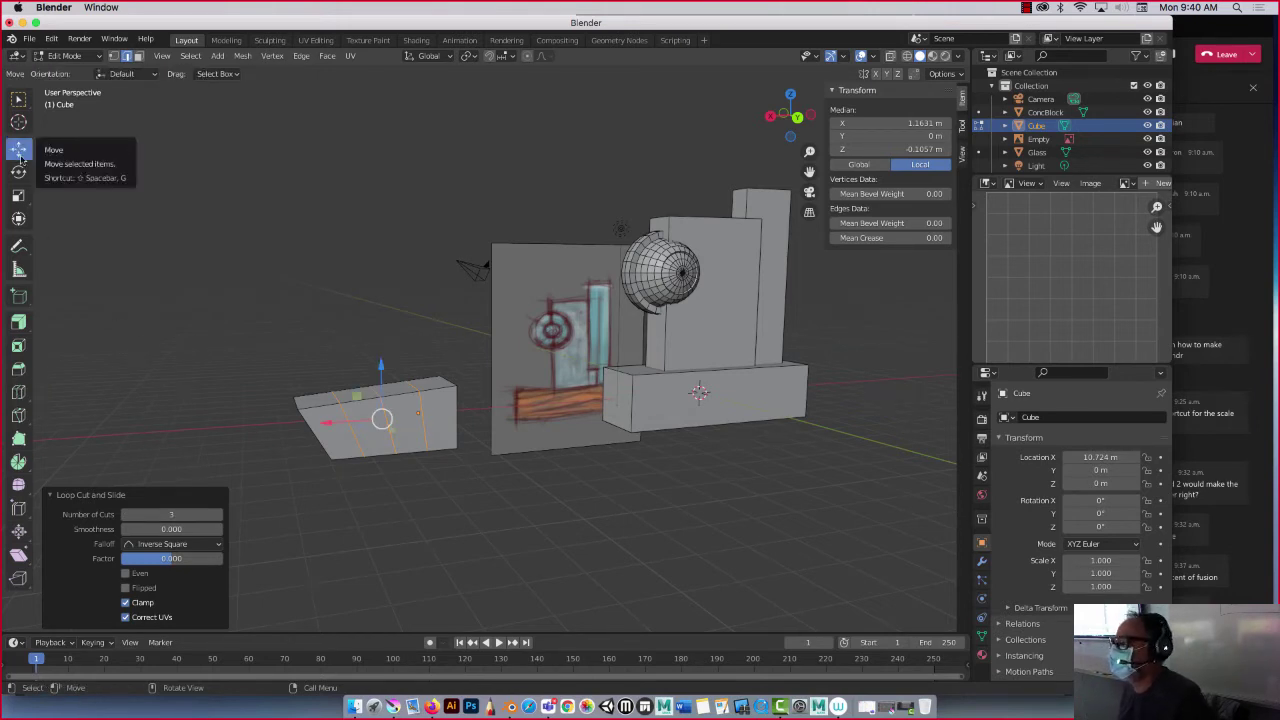
left_click(139, 56)
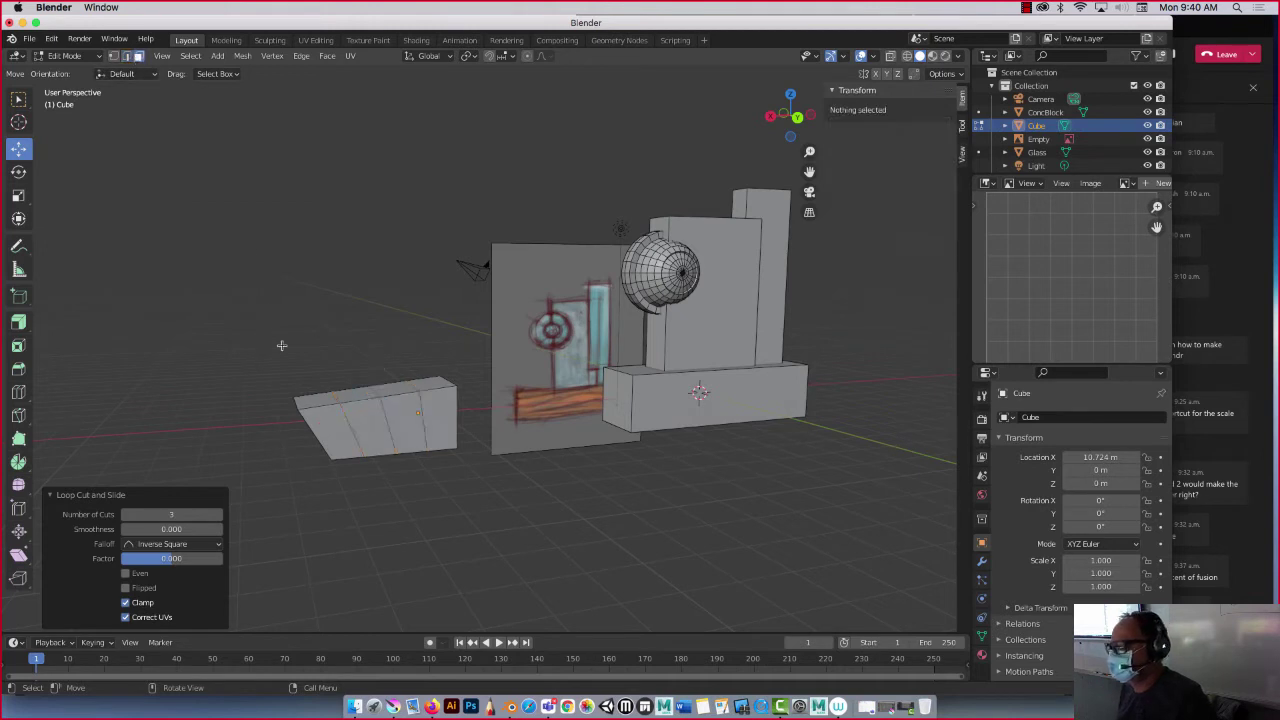
left_click(360, 393)
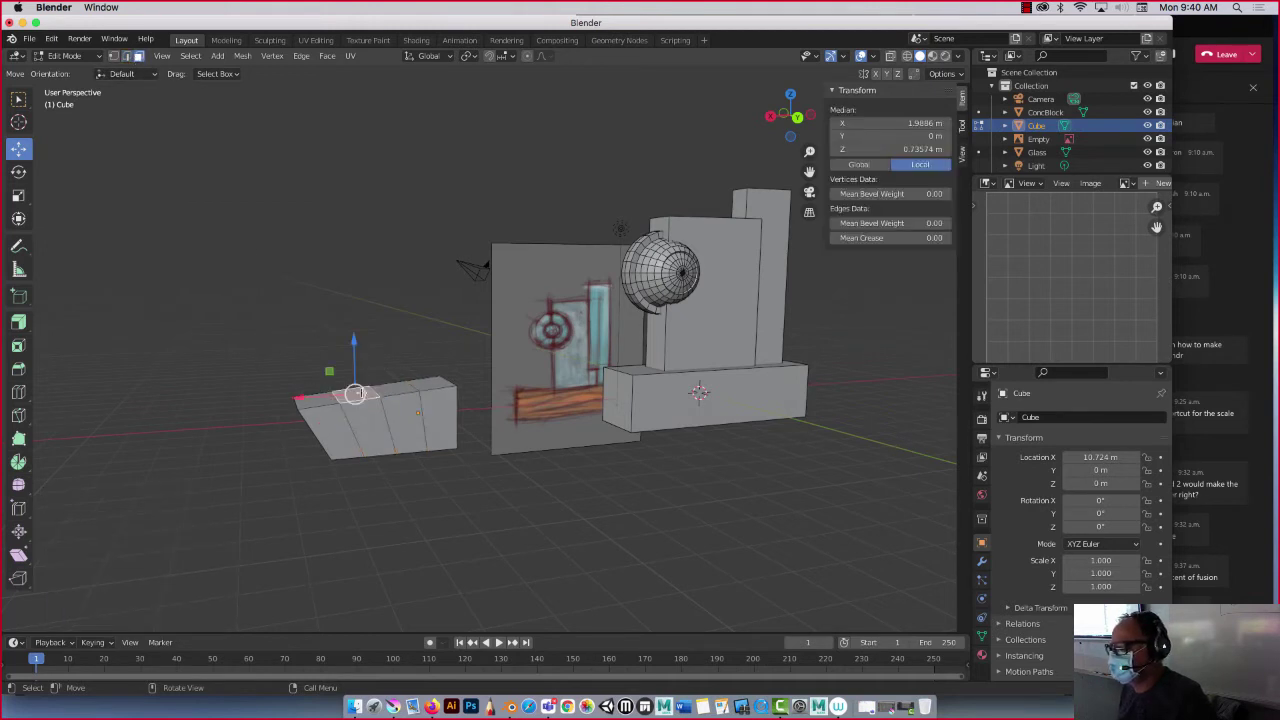
left_click(18, 322)
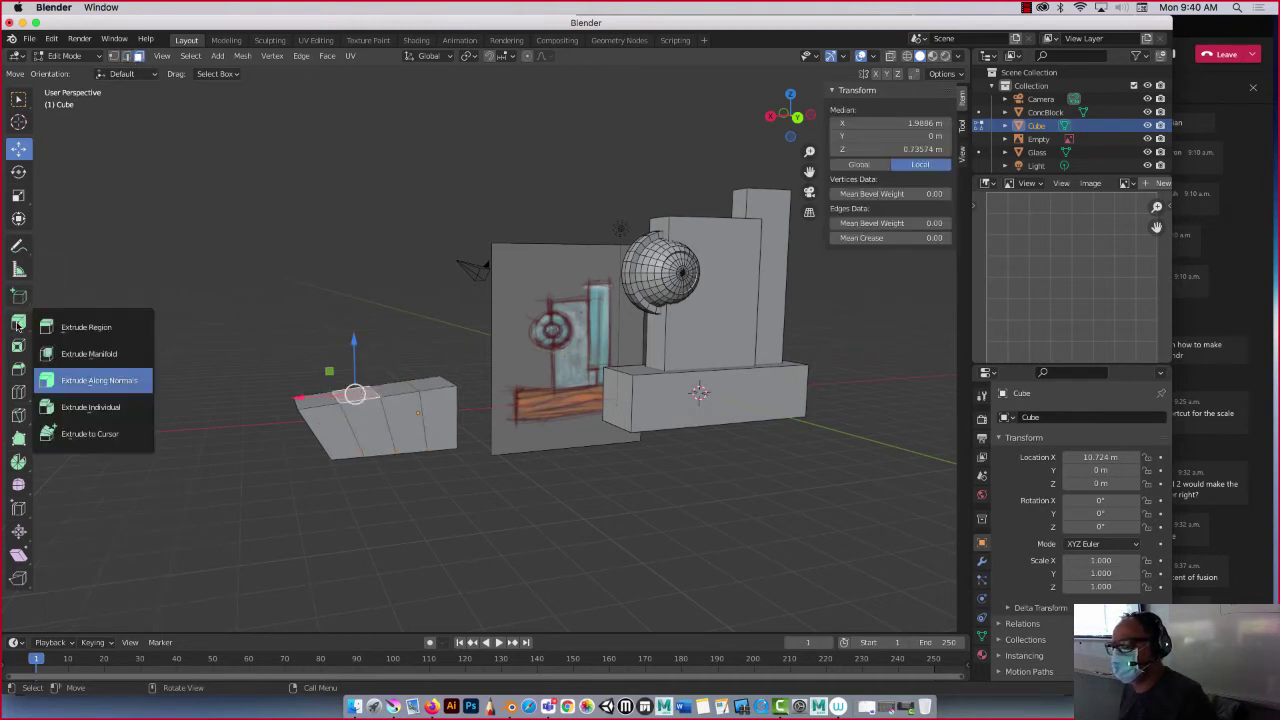
left_click(86, 327)
left_click_drag(349, 346, 357, 267)
Move the extruded block's top face about 0.6 m outward along X, and lower its outer edge about 1.2 m along Z
left_click(18, 148)
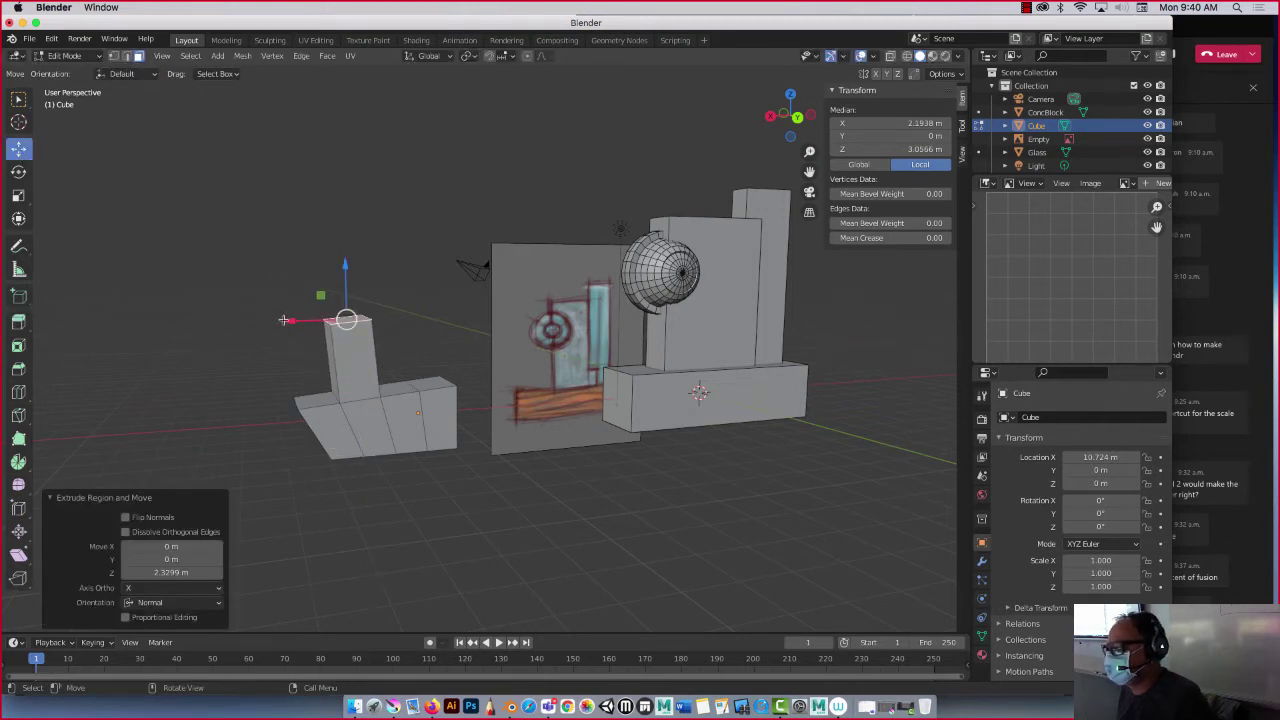
left_click_drag(284, 320, 266, 337)
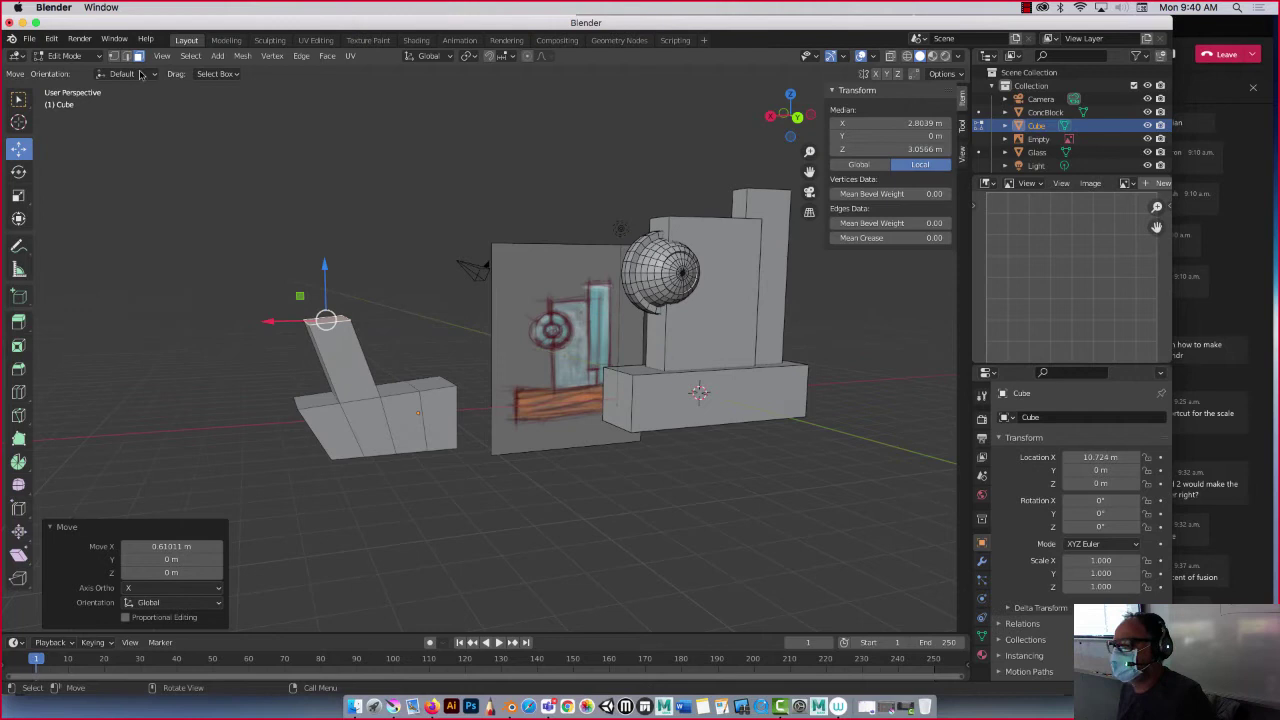
left_click(128, 57)
left_click(305, 325)
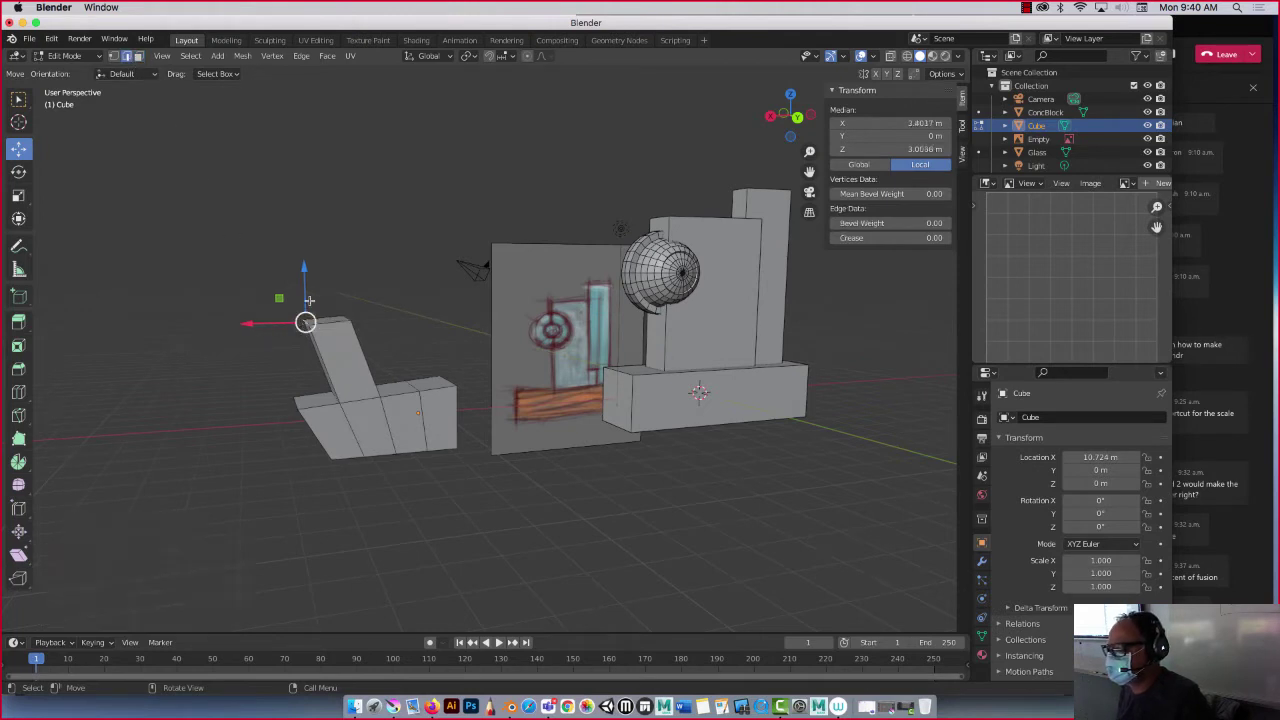
left_click_drag(307, 289, 303, 355)
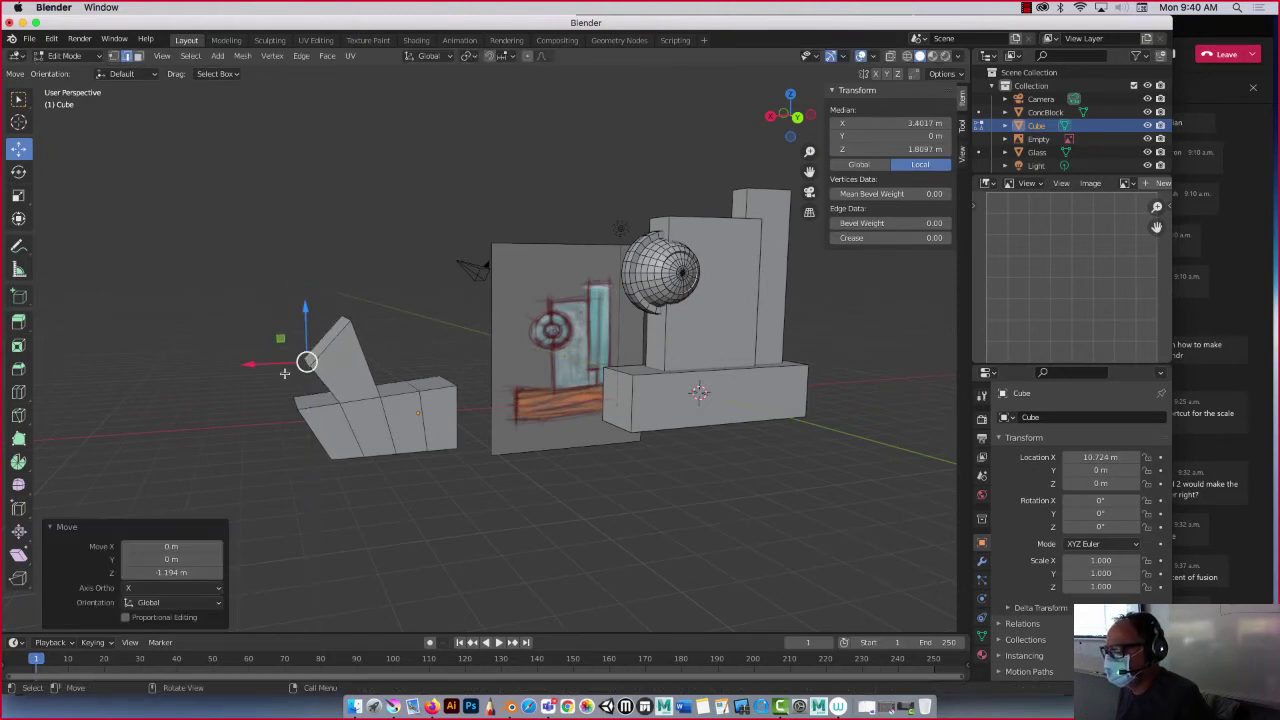
Select the outer edge at the base of the raised block and move it about 0.8 m outward along X
middle_click_drag(300, 360, 175, 383)
left_click(402, 393)
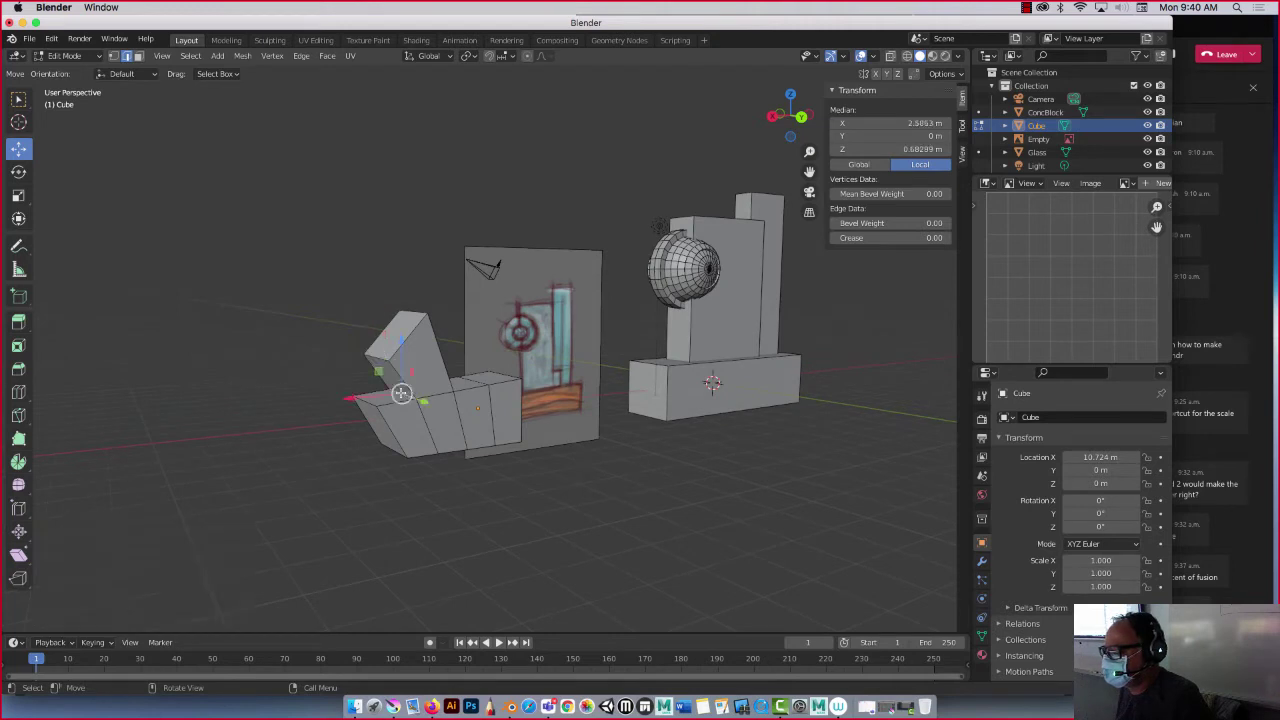
left_click_drag(369, 395, 343, 394)
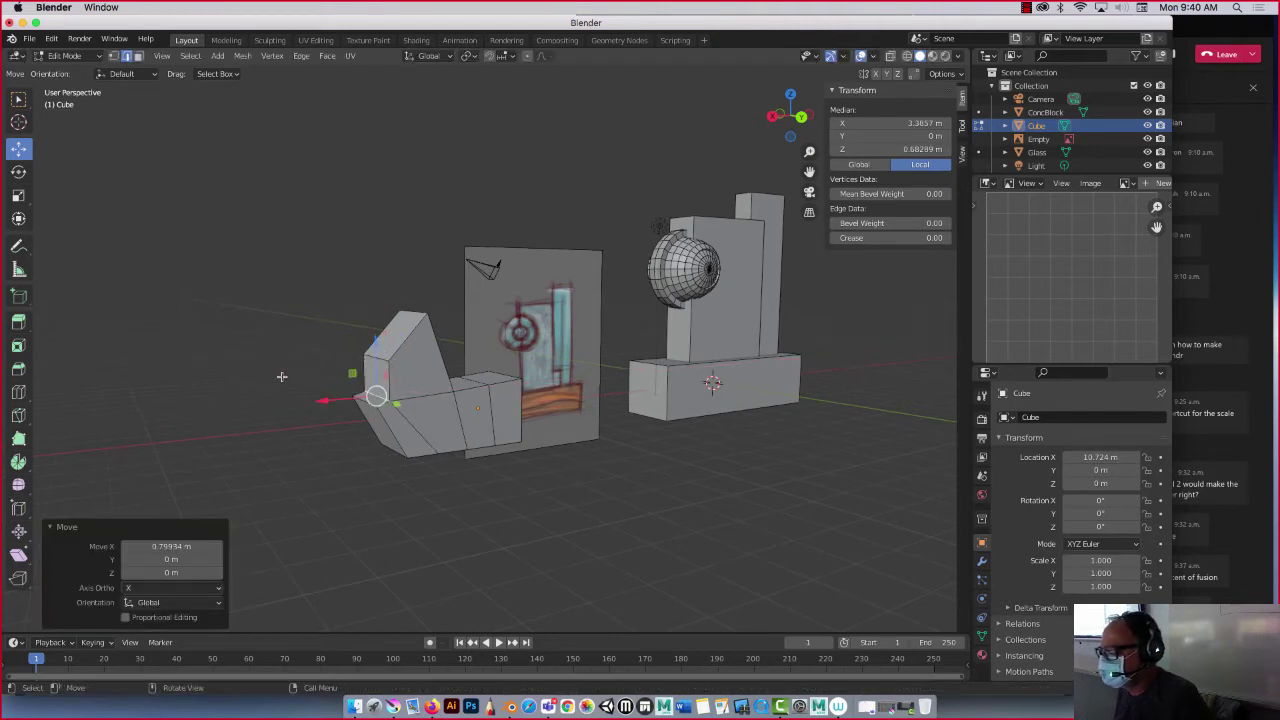
Select the upper edge at the opposite end of the cube and move it about 1.2 m outward along X
middle_click_drag(282, 378, 245, 391)
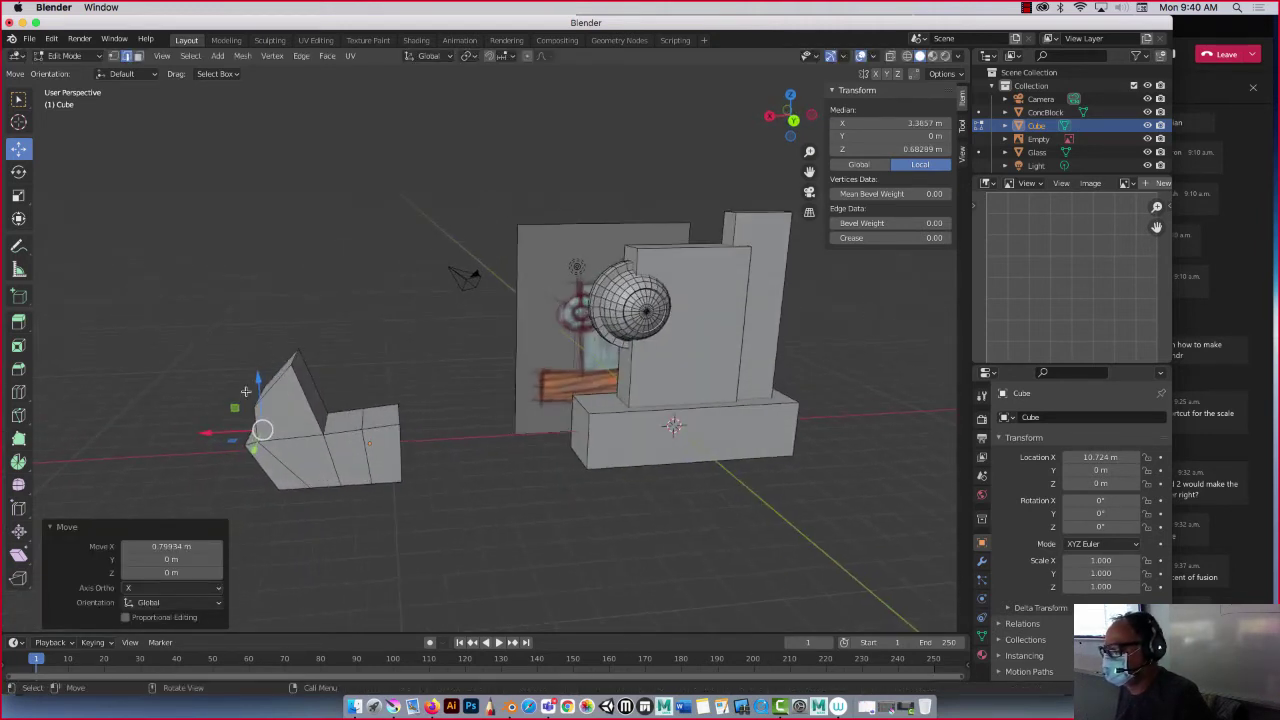
middle_click_drag(375, 445, 362, 440)
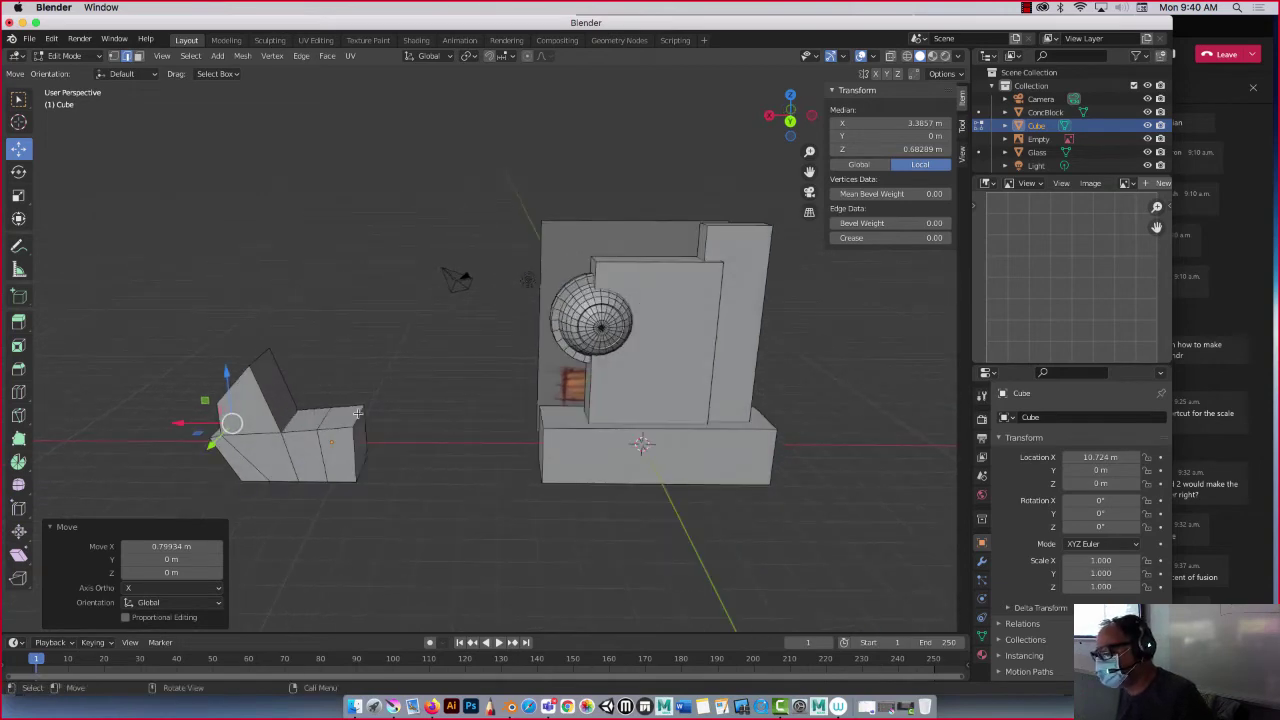
left_click(357, 412)
key("g")
key("x")
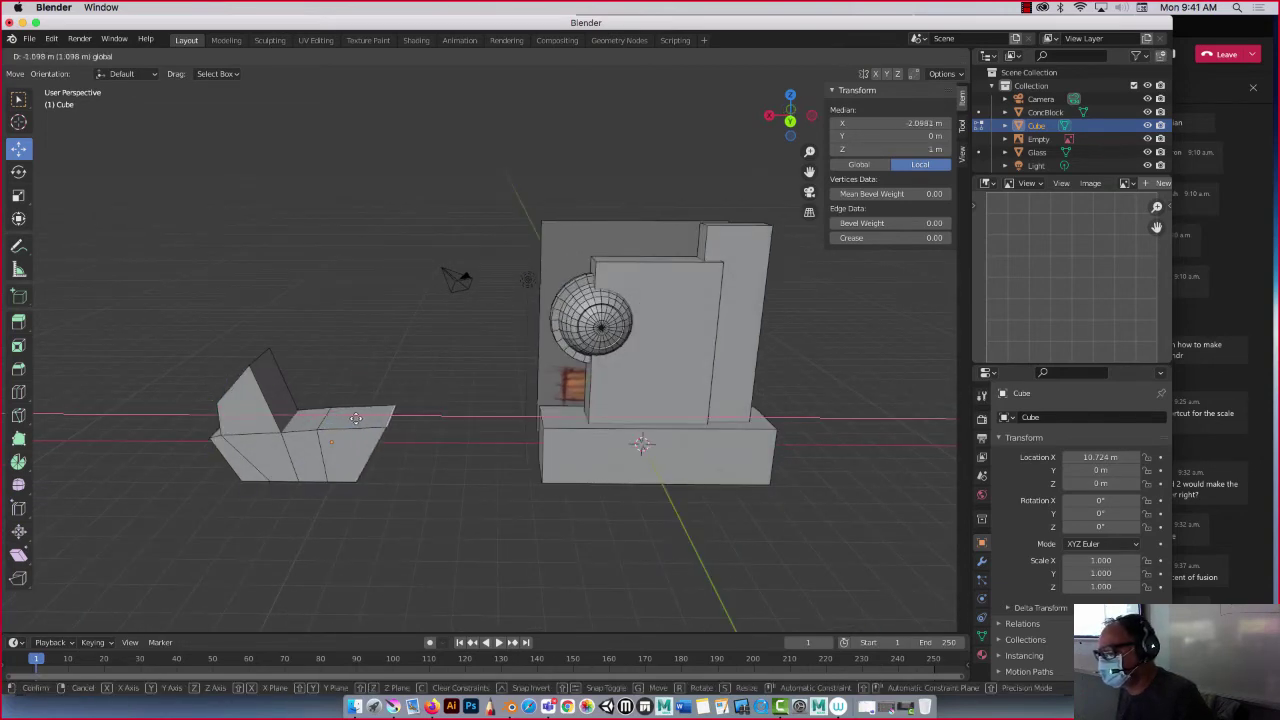
left_click(357, 417)
Select the pointed outer edge in front of the raised block and lower it about 0.6 m along Z
middle_click_drag(357, 417, 263, 437)
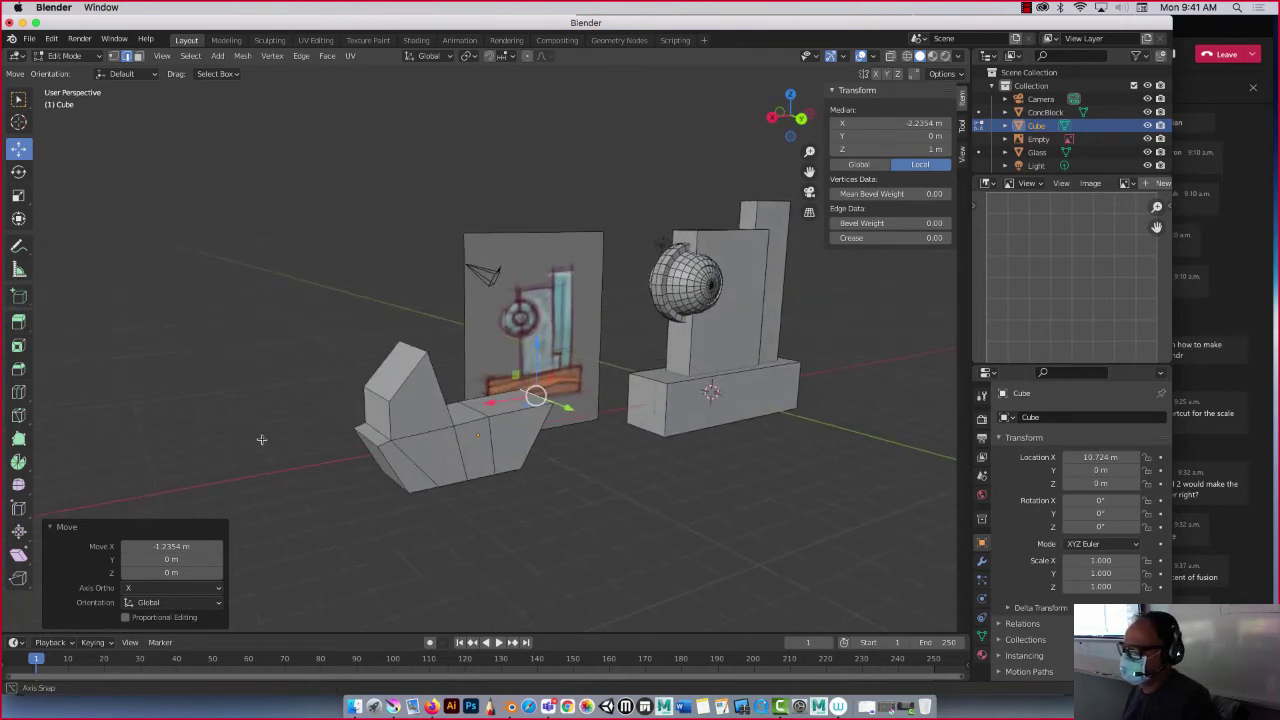
left_click(365, 437)
mouse_move(334, 442)
left_mouse_down()
mouse_move(311, 444)
mouse_move(345, 427)
left_mouse_up()
middle_click_drag(304, 393, 260, 413)
In face select mode, select the slanted end face opposite the raised block and move it outward along X to lengthen the body
middle_click_drag(426, 452, 375, 412)
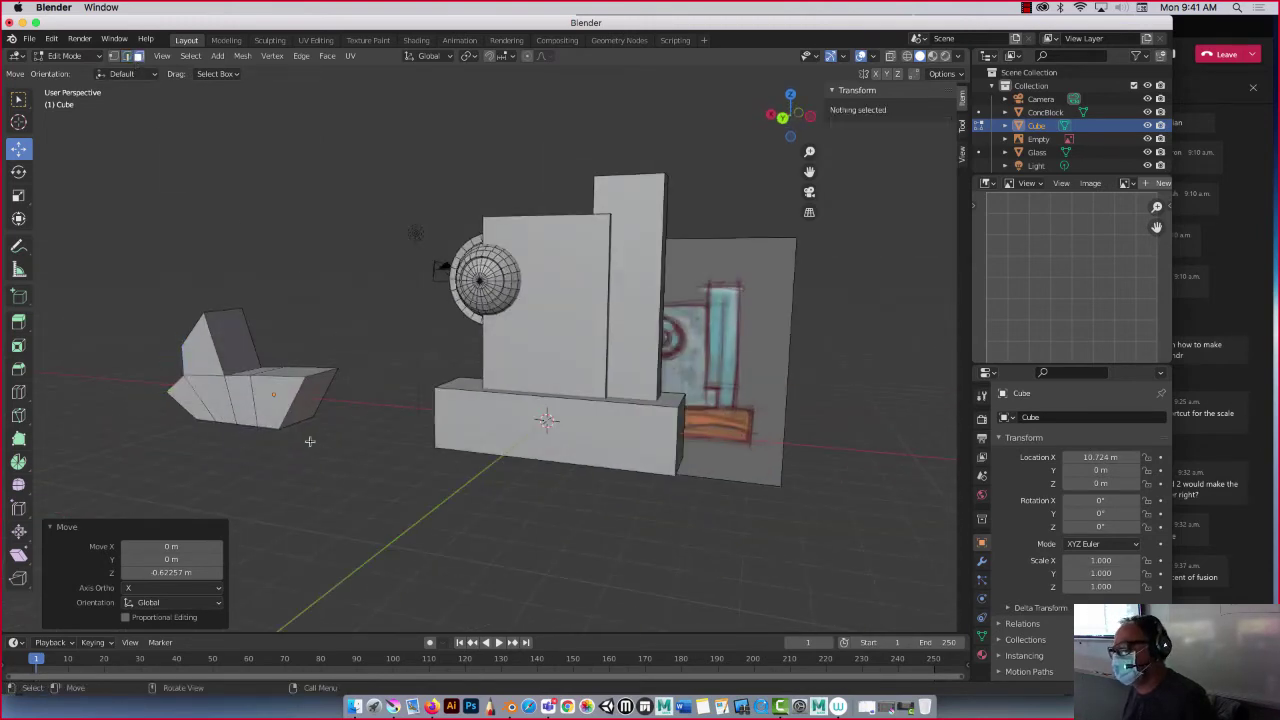
left_click(311, 404)
left_click_drag(262, 394, 309, 398)
Select all the side faces facing the positive Y direction and move them about 0.85 m outward along Y
mouse_move(182, 410)
middle_mouse_down()
mouse_move(257, 423)
mouse_move(187, 432)
middle_mouse_up()
left_click(188, 432)
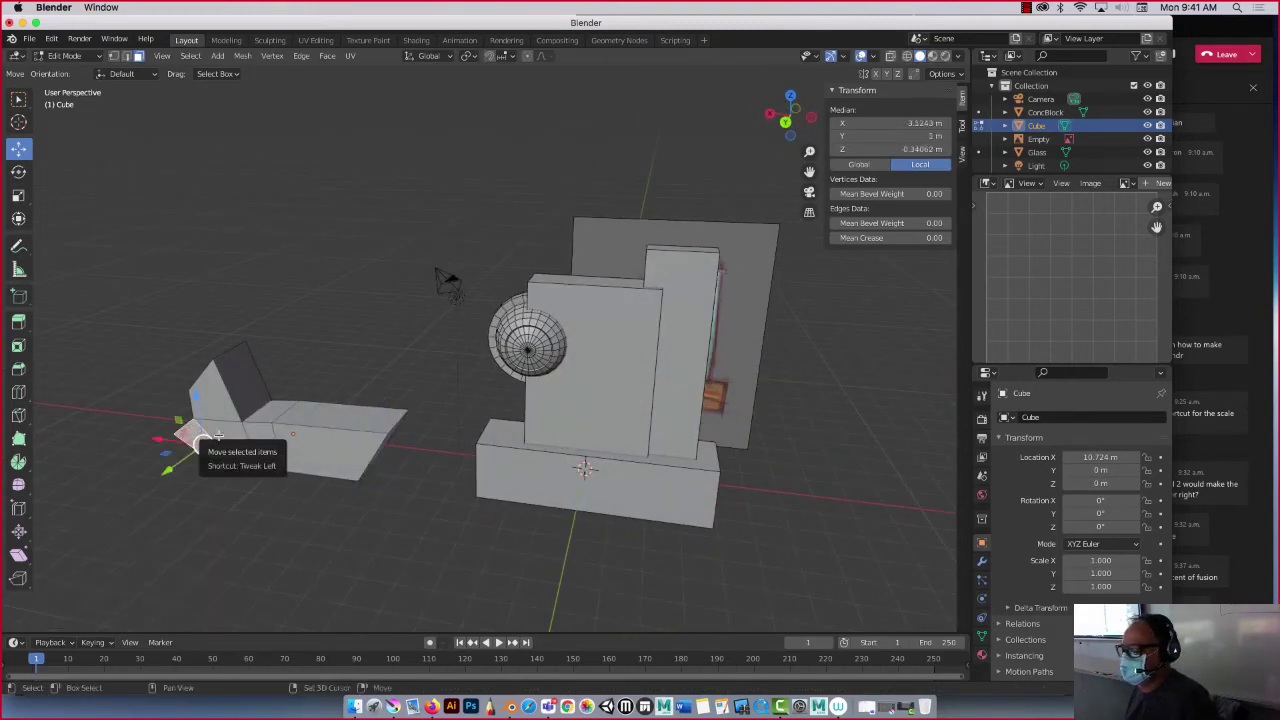
left_click(222, 438, "shift")
left_click(217, 404, "shift")
left_click(286, 436, "shift")
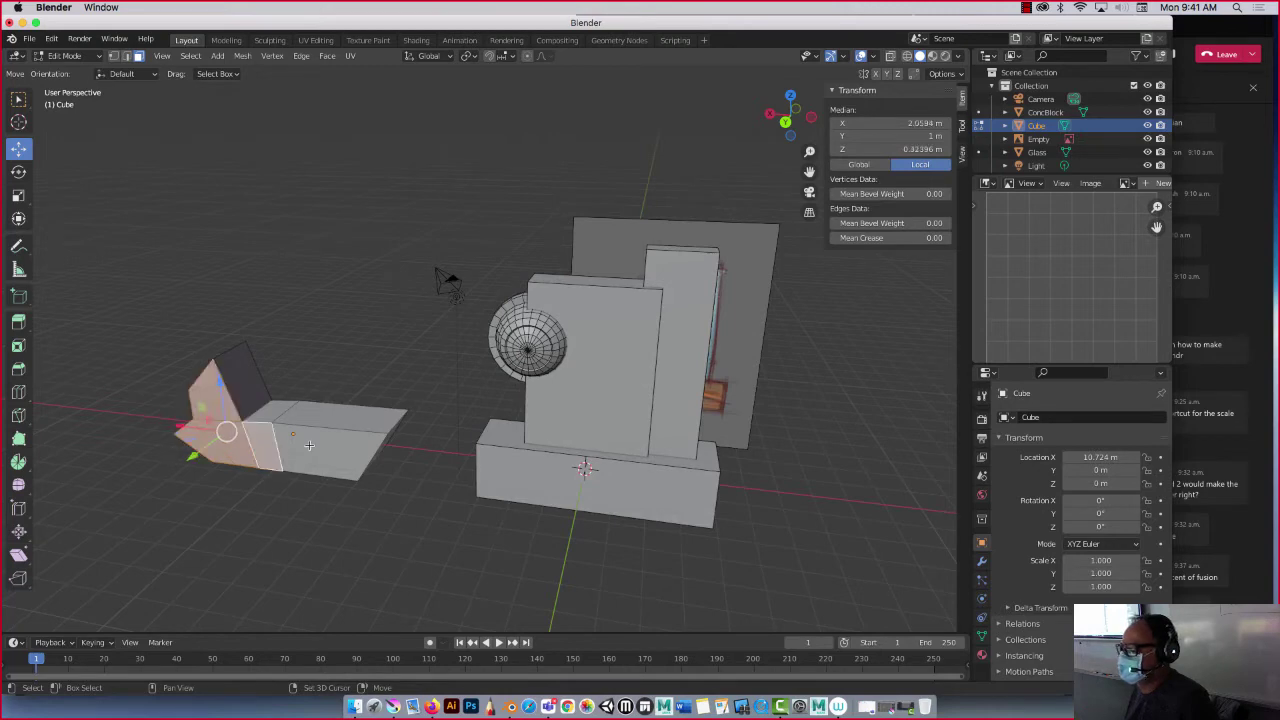
left_click(309, 445, "shift")
middle_click_drag(309, 445, 174, 476)
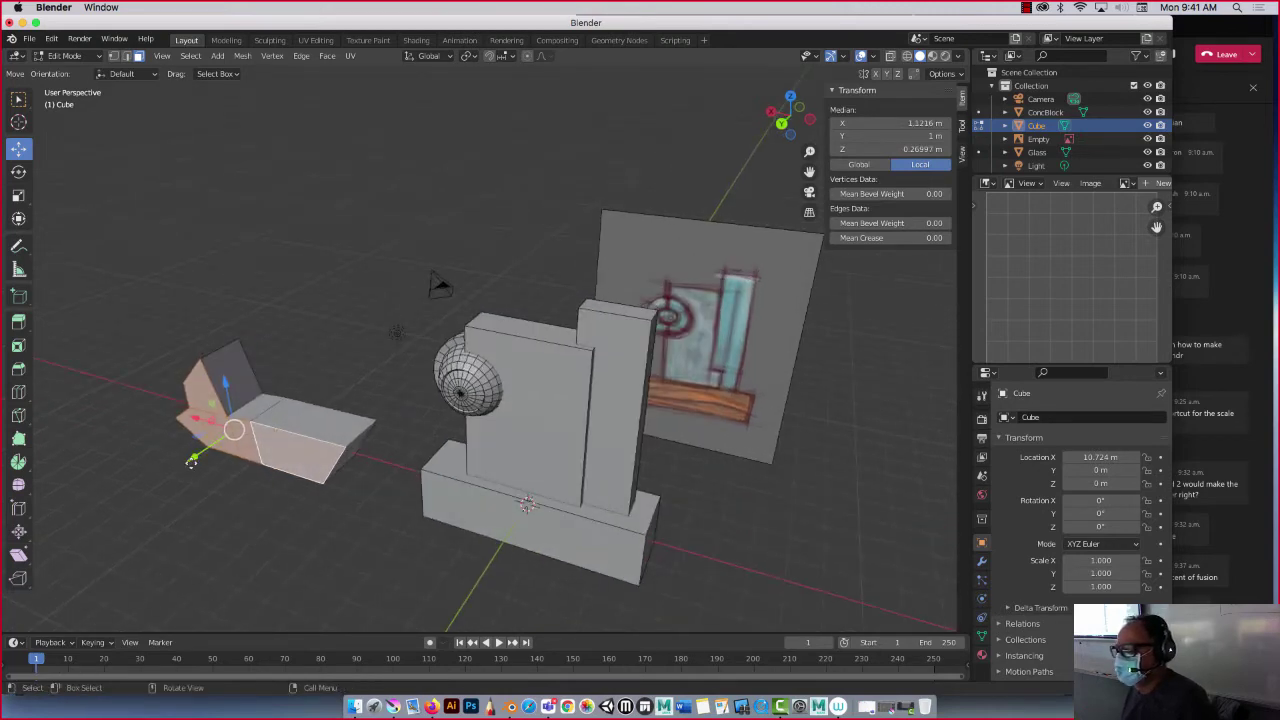
left_click_drag(191, 462, 172, 476)
Switch to Object Mode, move the whole reshaped cube about 5.7 m along Y, and deselect it
middle_click_drag(172, 476, 257, 391)
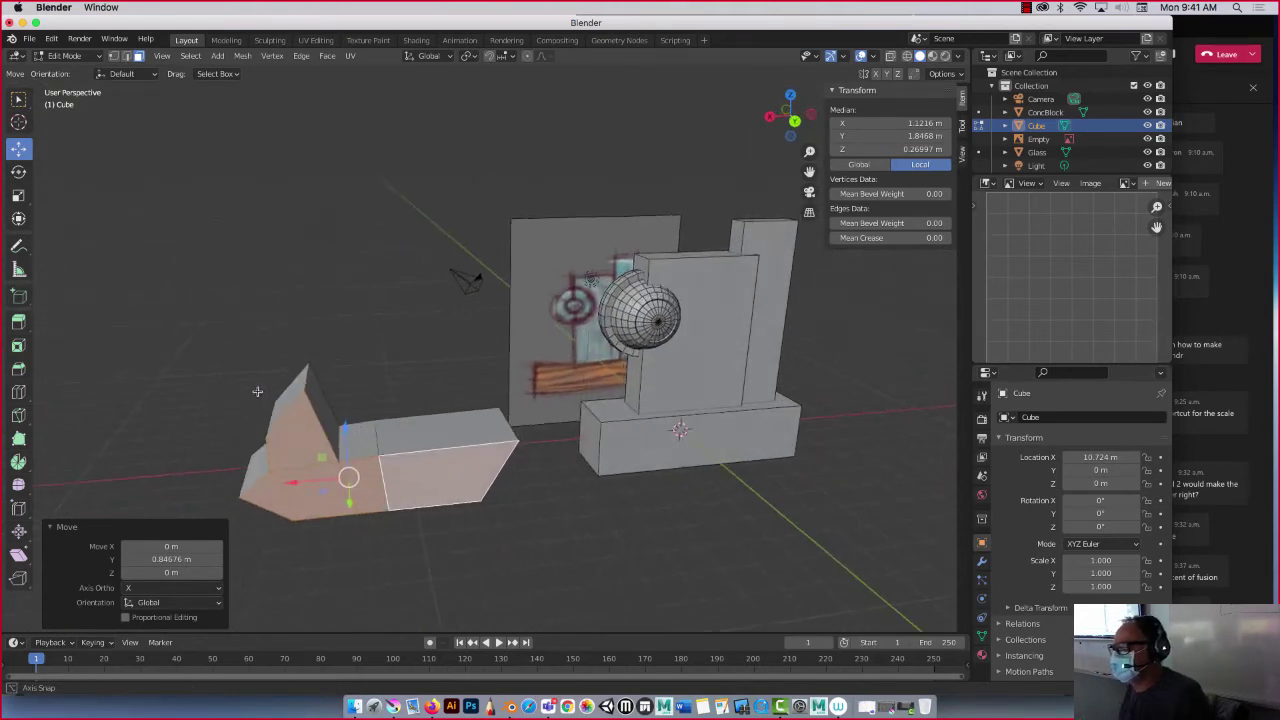
key("Tab")
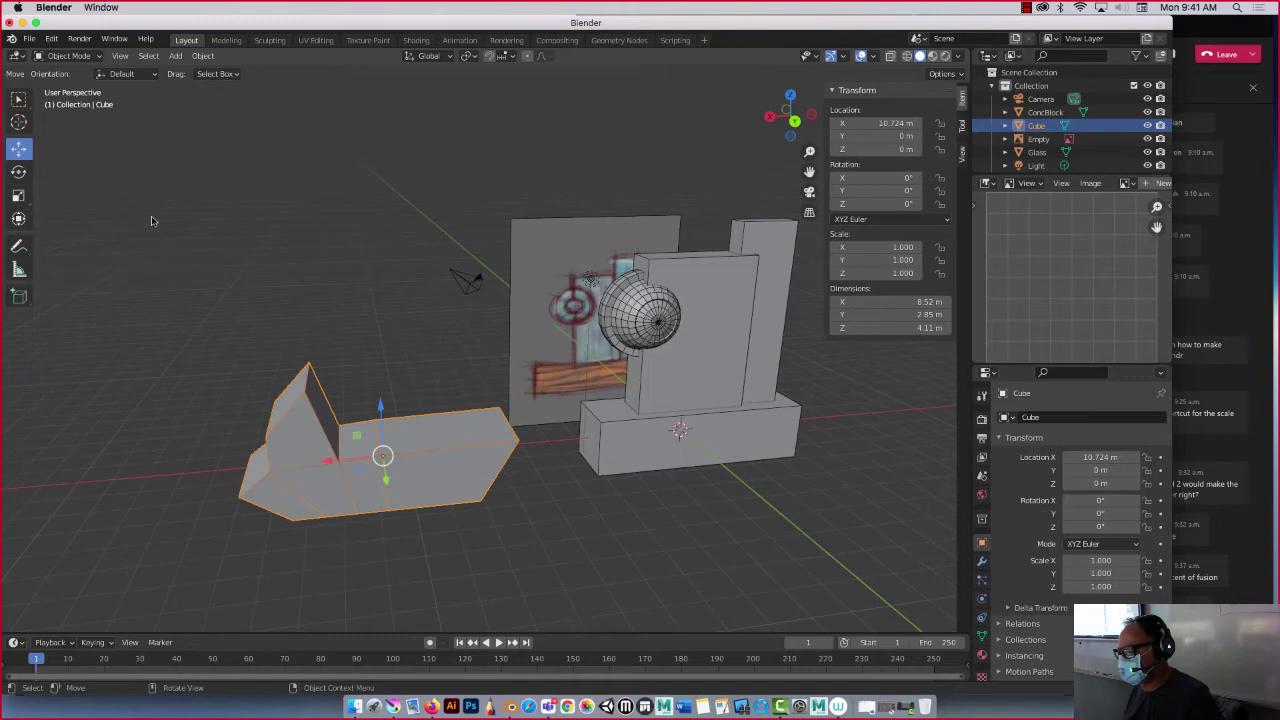
left_click_drag(388, 483, 401, 583)
middle_click_drag(318, 422, 363, 411)
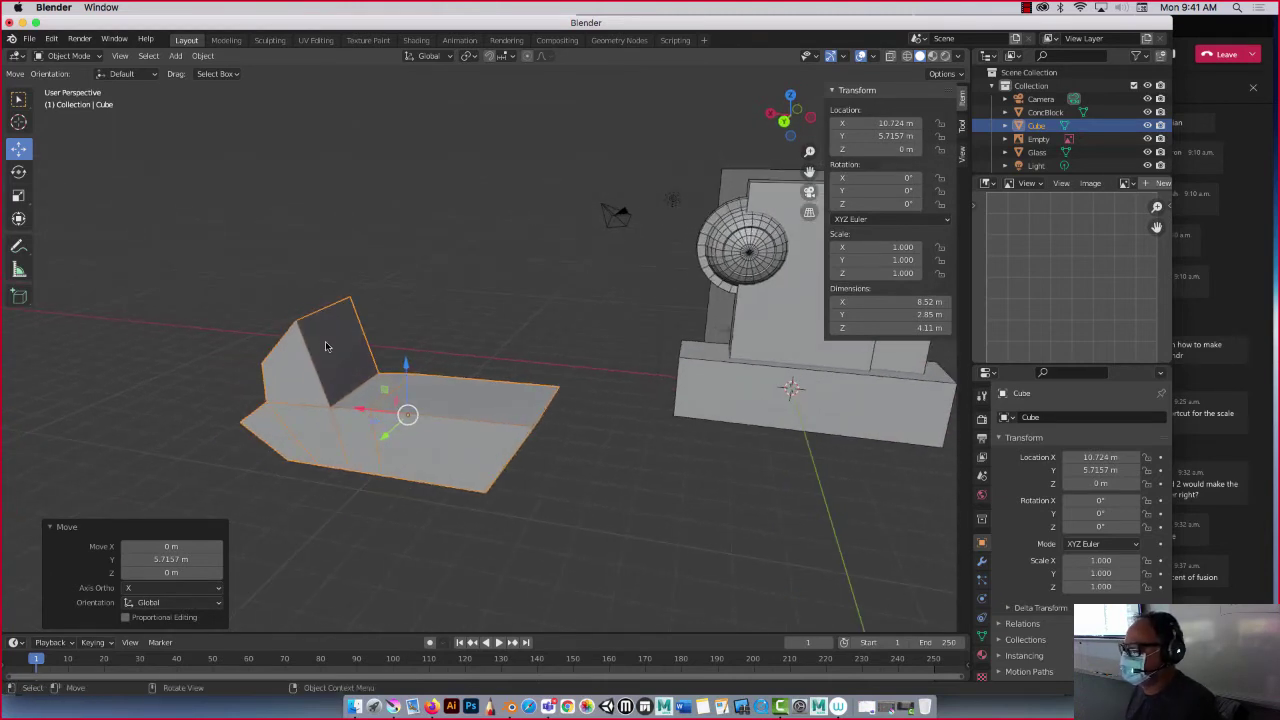
left_click(175, 270)
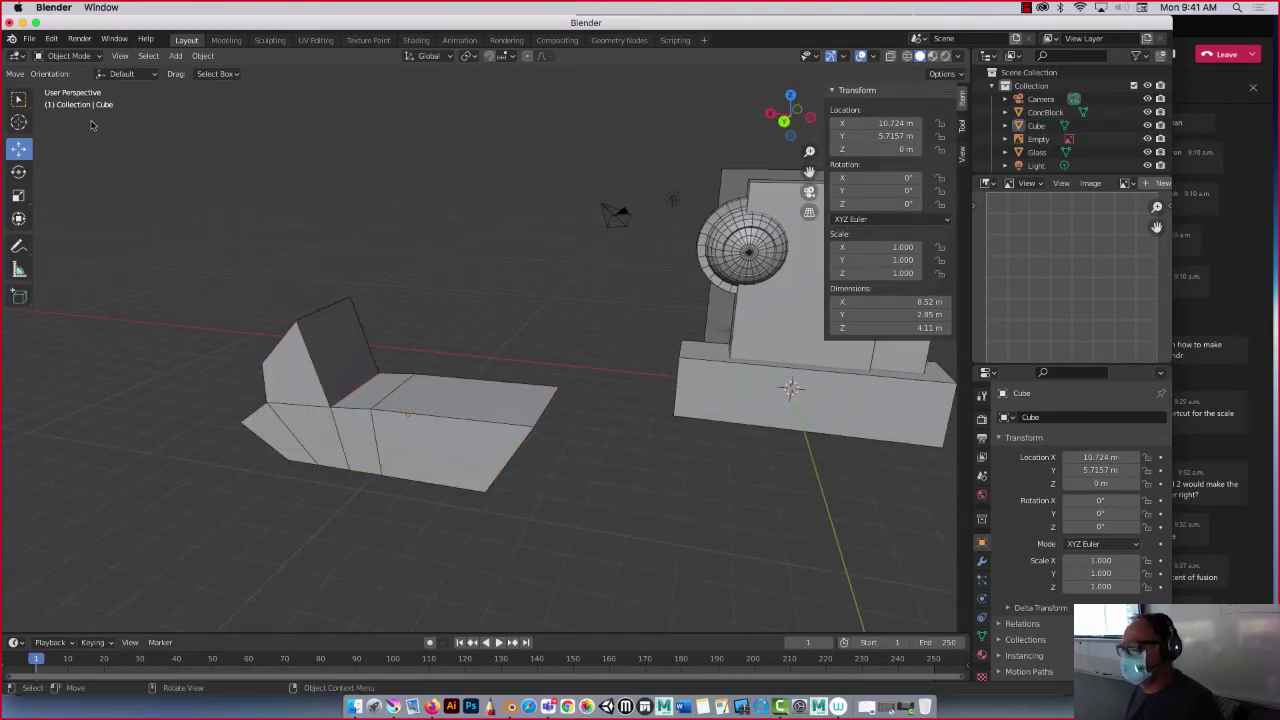
Return to Edit Mode, select the raised block's upper inner edge in edge select mode, and move it about 0.87 m along X
key("Tab")
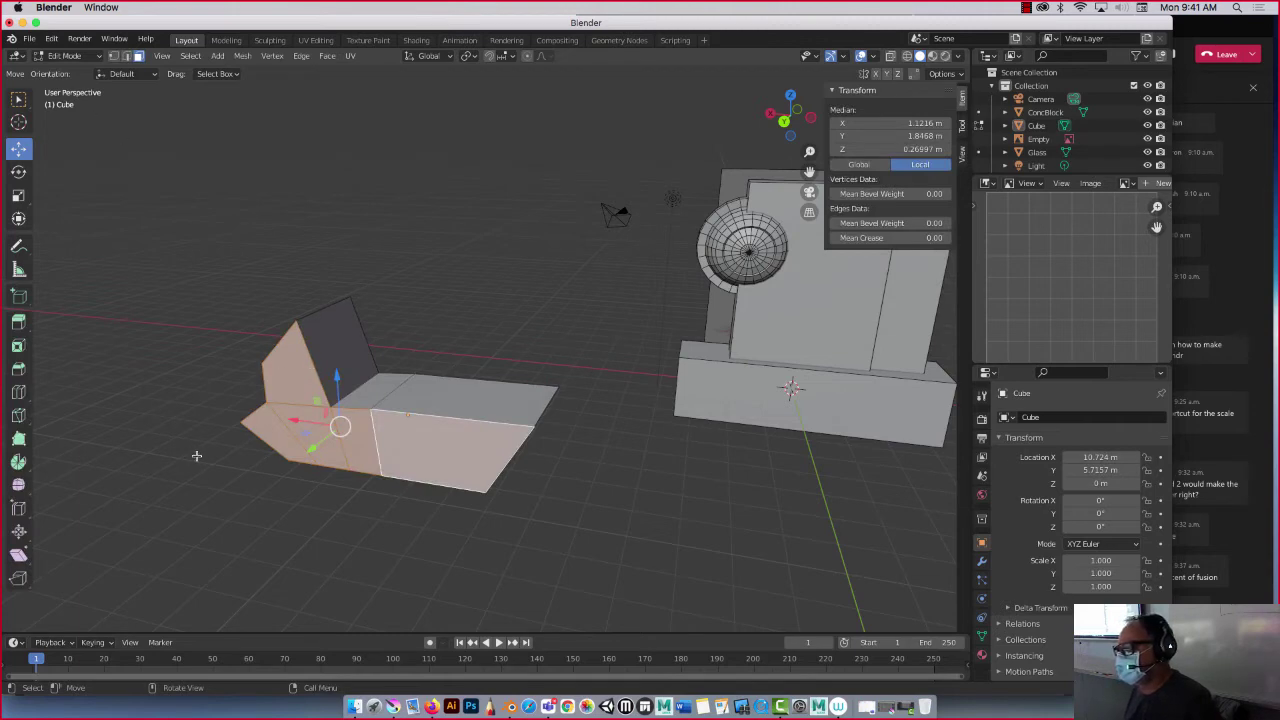
middle_click_drag(196, 456, 223, 471)
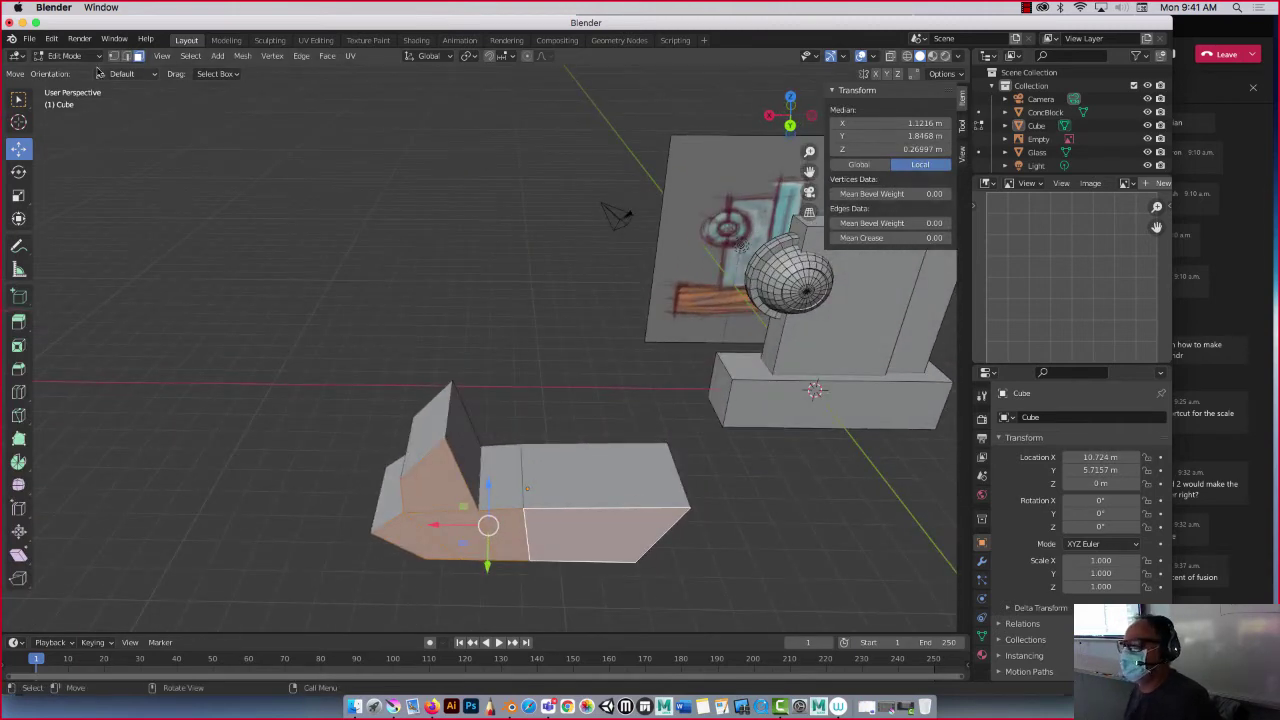
left_click(126, 55)
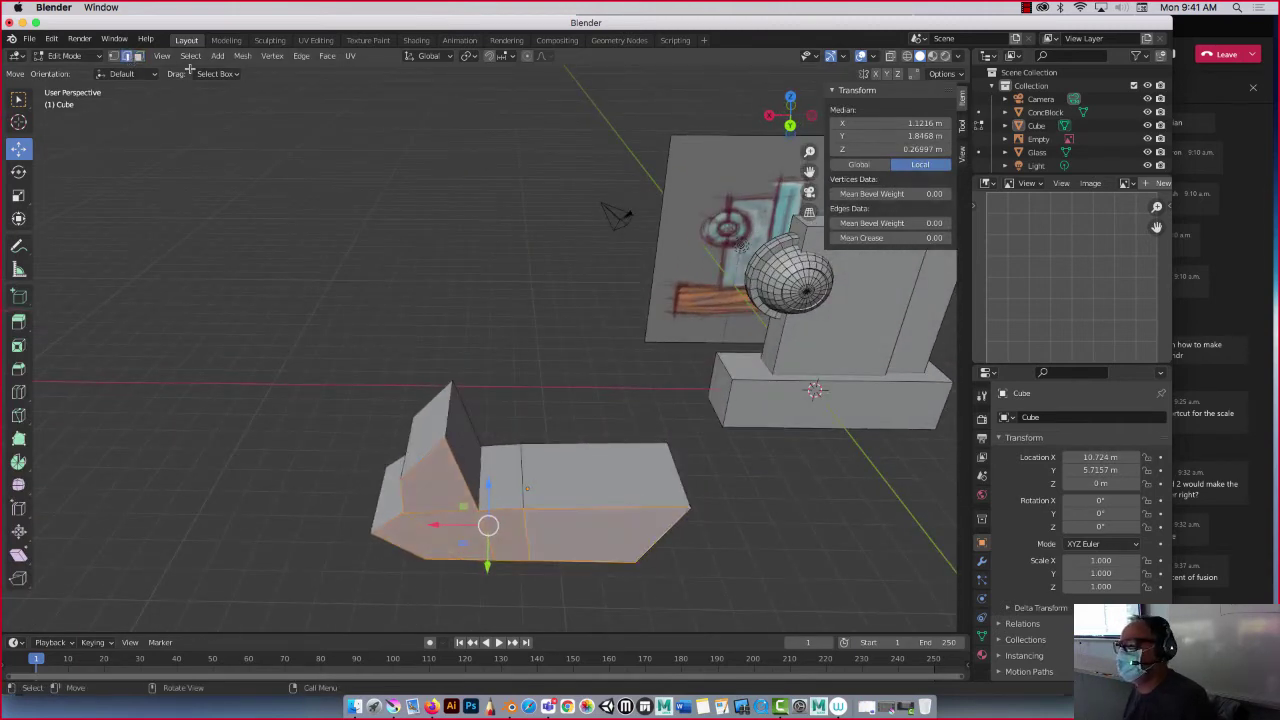
left_click(446, 419)
key("g")
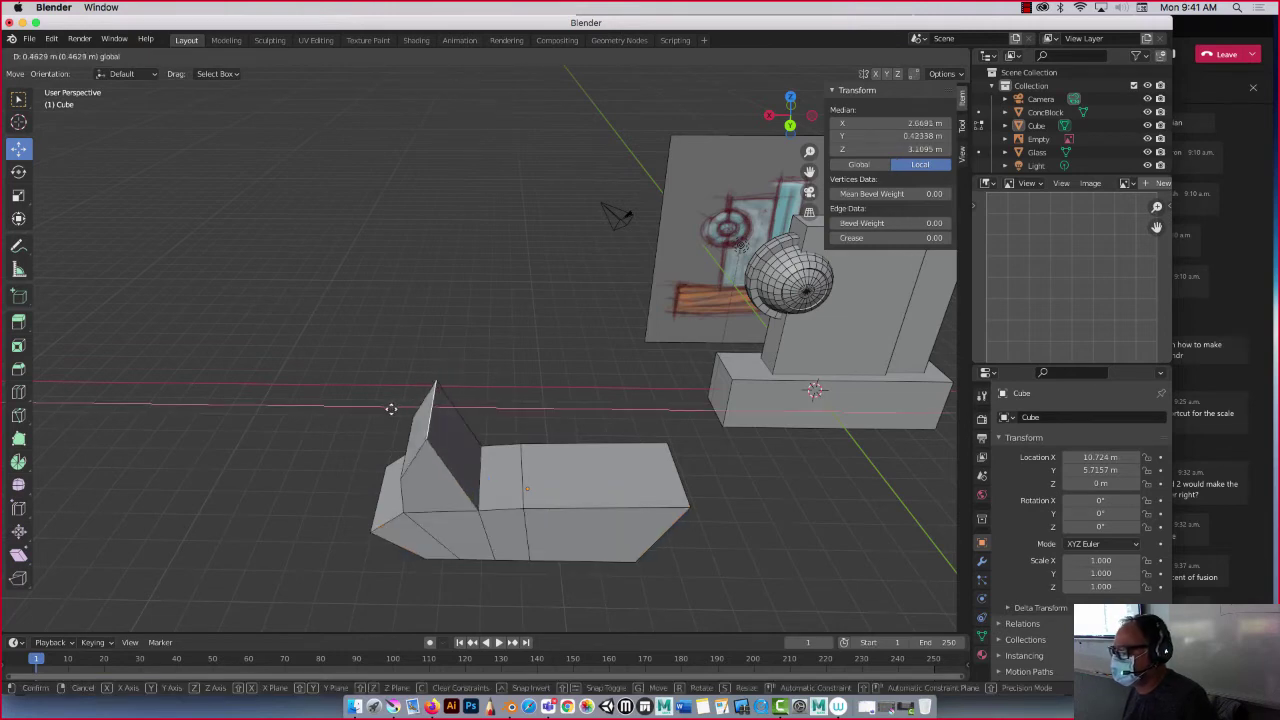
left_click(379, 411)
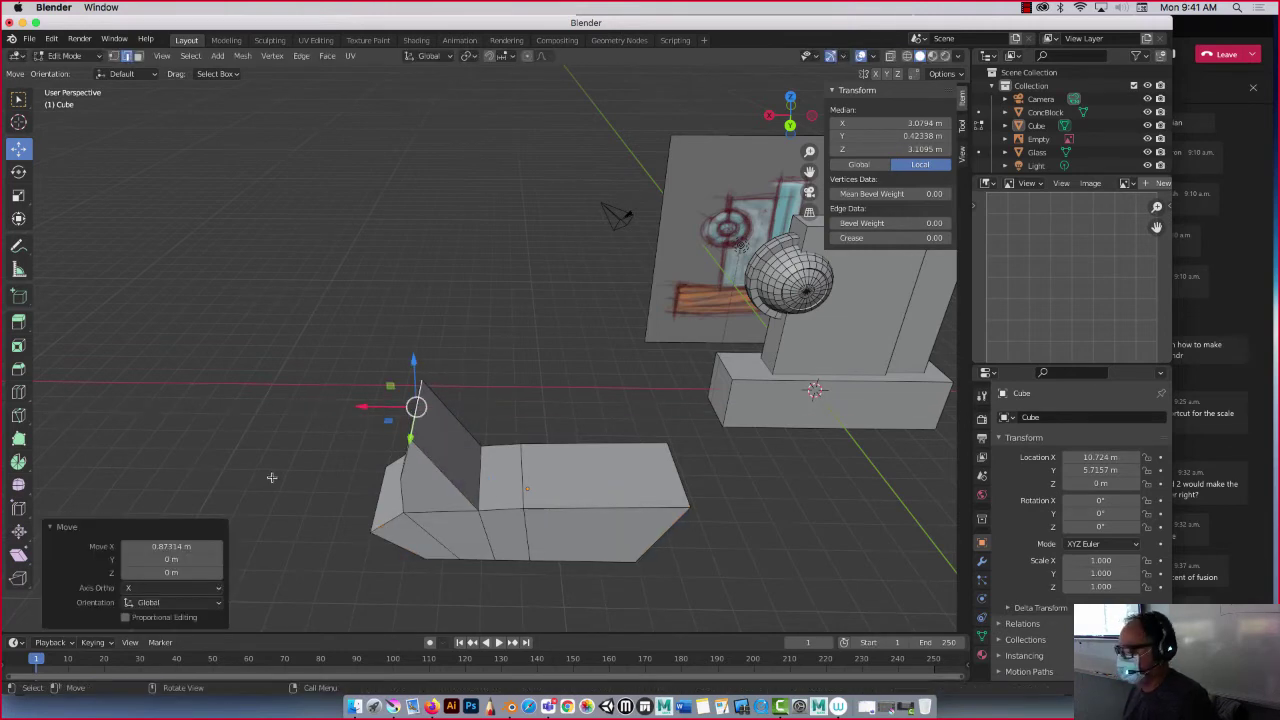
In face select mode, select the two flat top faces behind the raised block, practising adding and removing the larger face from the selection
middle_click_drag(272, 478, 249, 466)
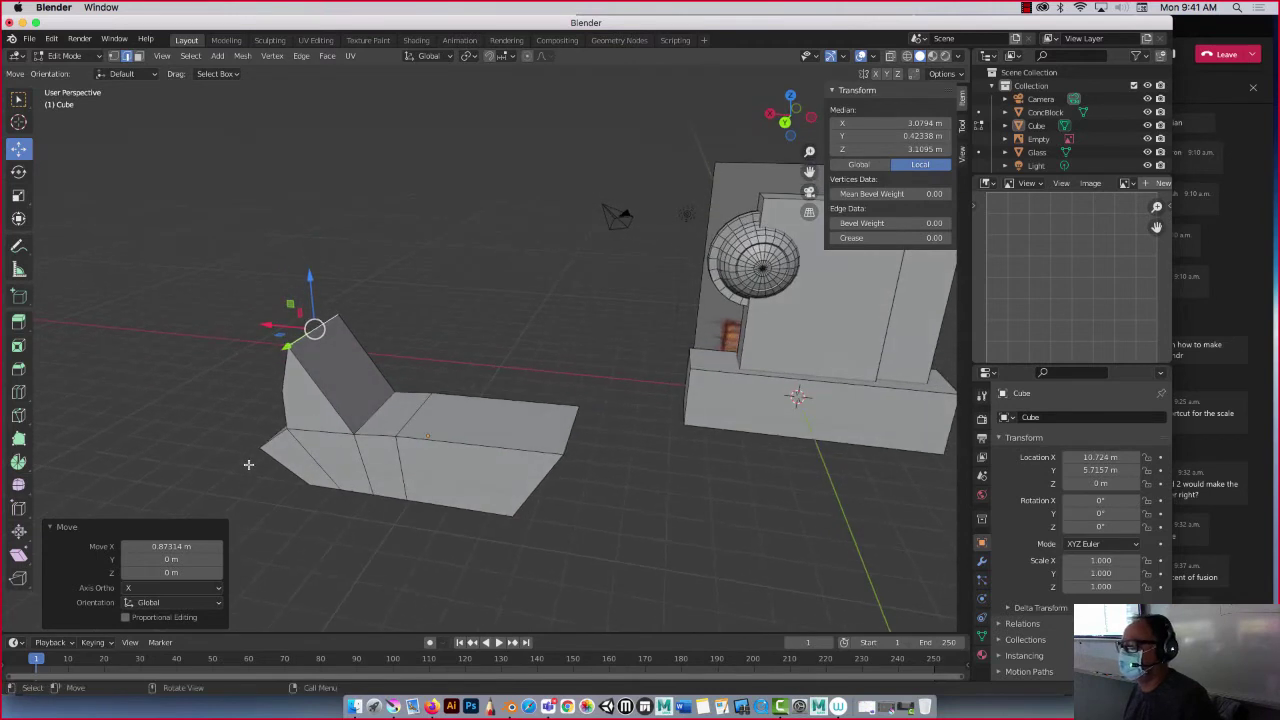
left_click(138, 56)
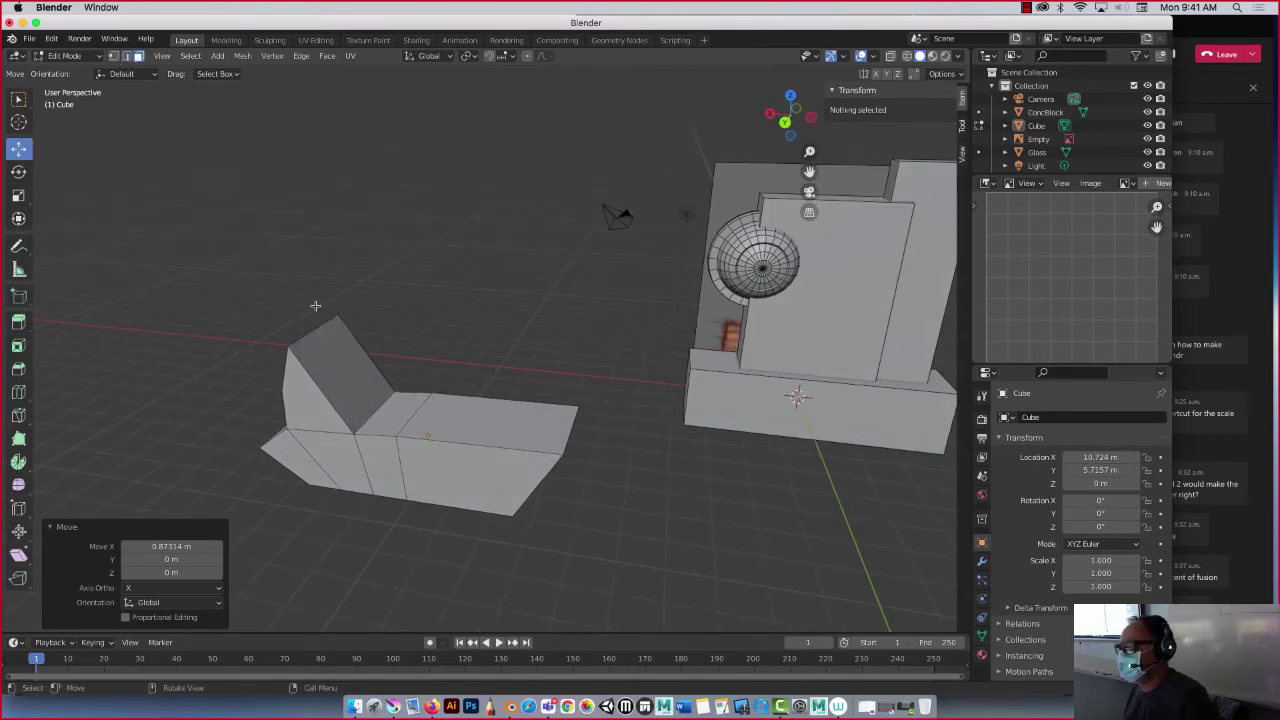
left_click(390, 420)
left_click(460, 428, "shift")
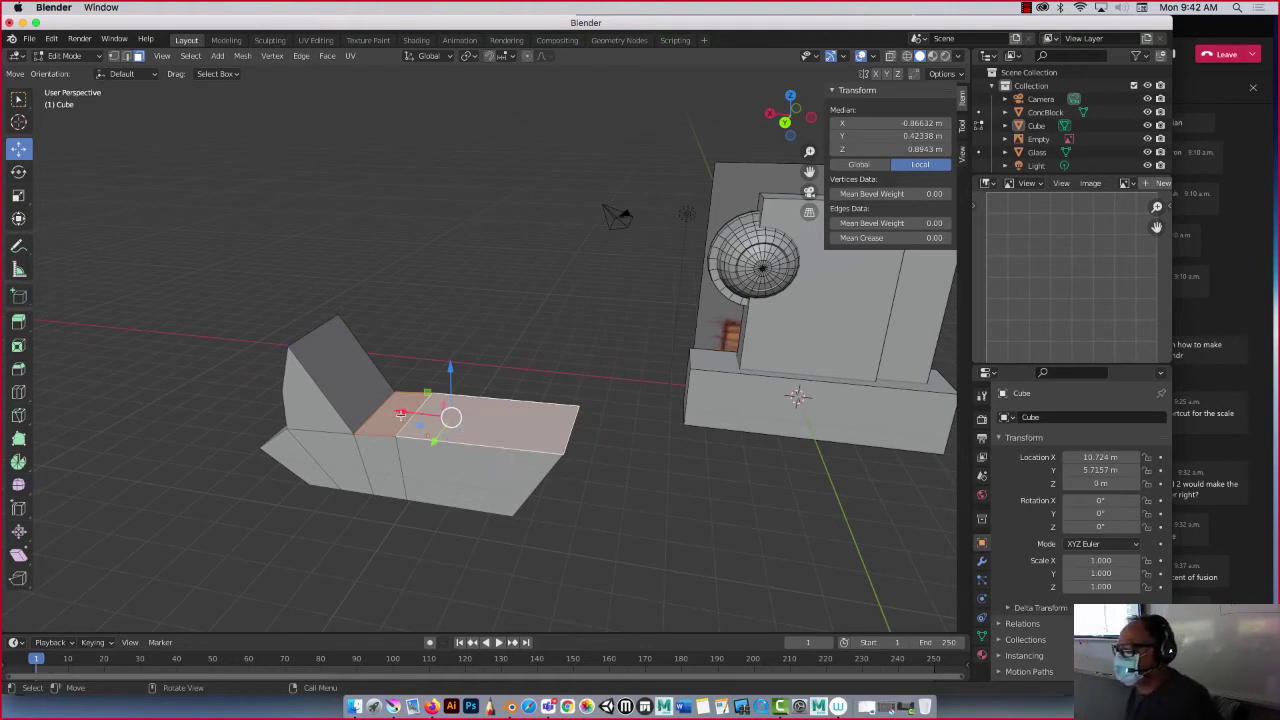
left_click(390, 416)
left_click(451, 418, "shift")
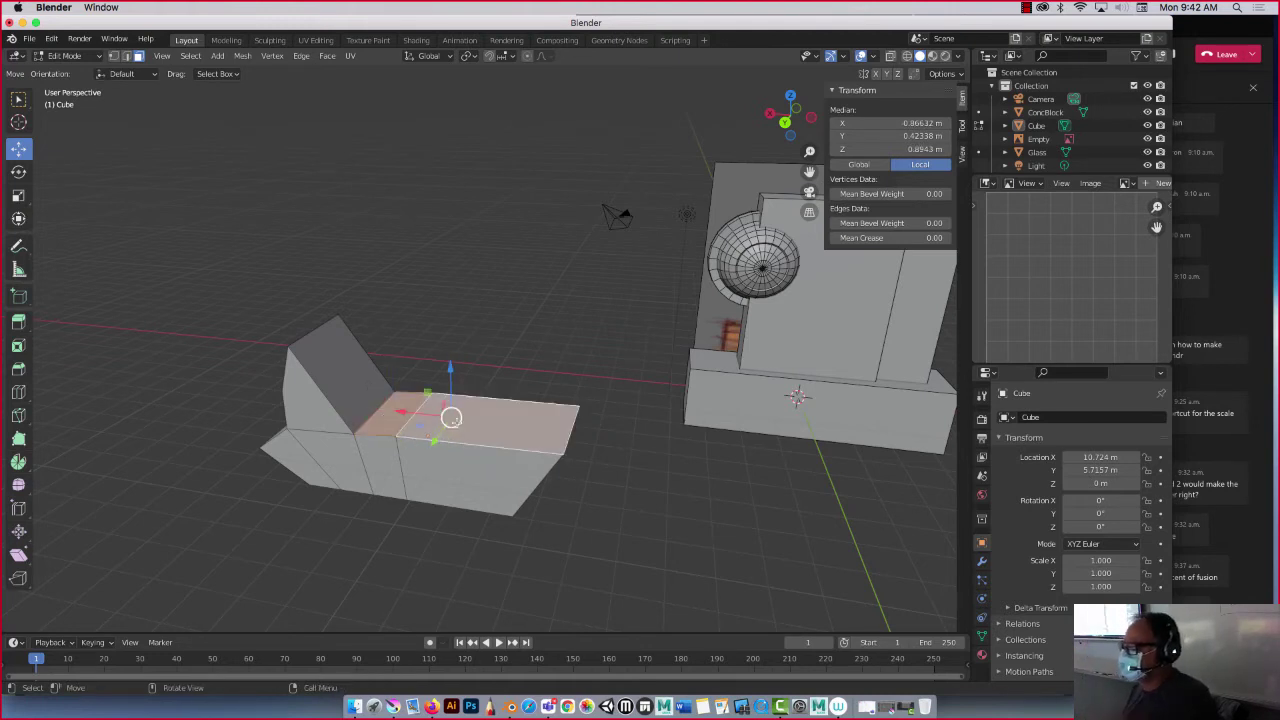
left_click(456, 422, "shift")
left_click(456, 422, "shift")
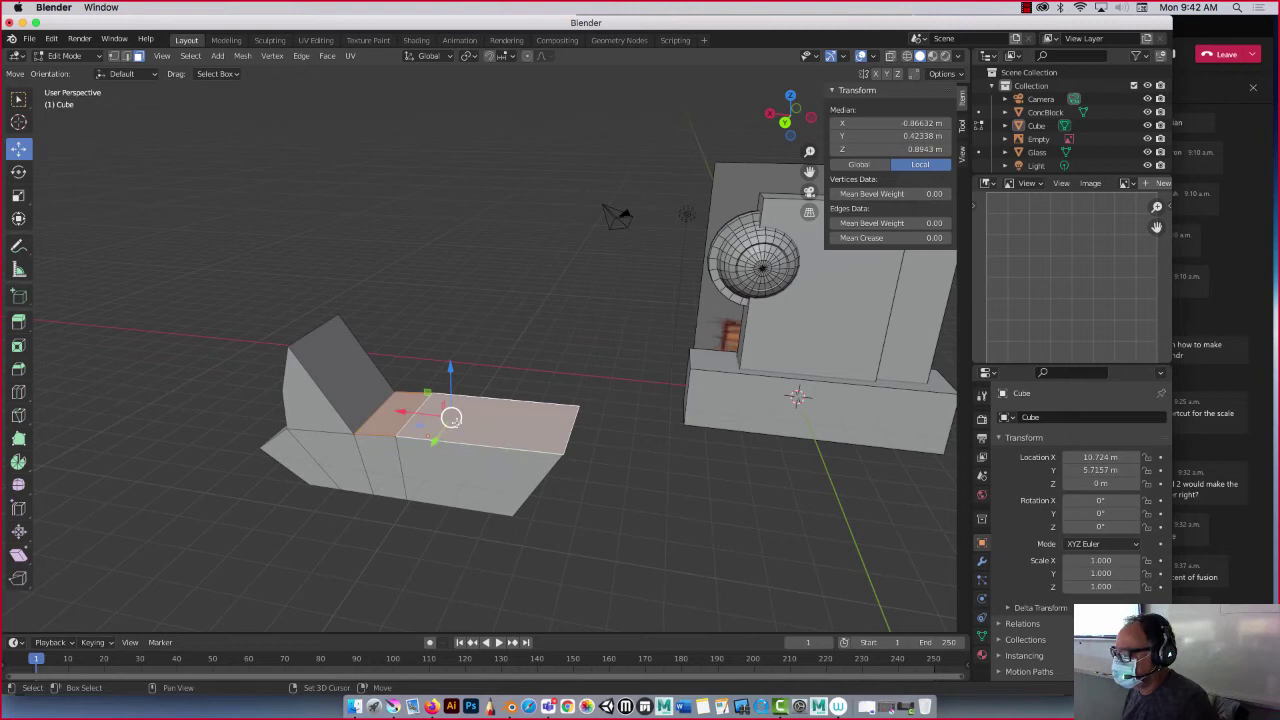
left_click(456, 422, "shift")
left_click(456, 422, "shift")
left_click(456, 422, "shift")
left_click(456, 422, "shift")
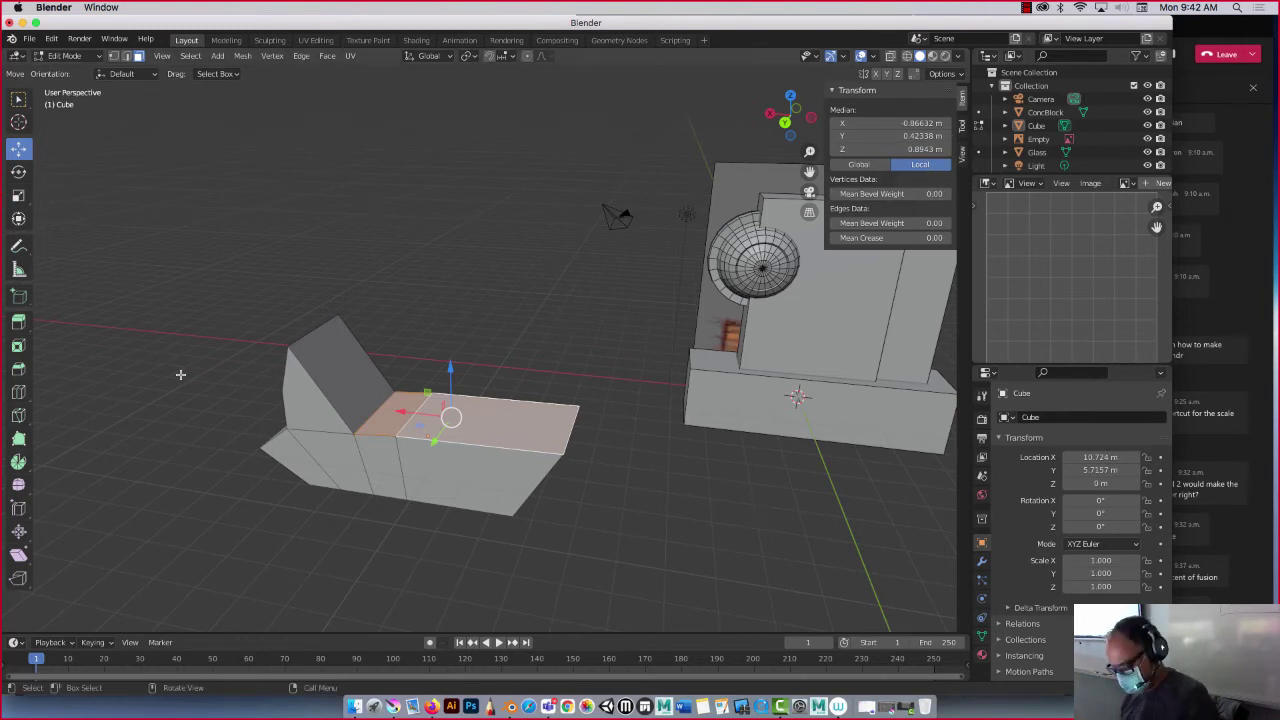
Extrude the two selected top faces about 0.28 m upward, and select the short side face of the new layer beside the raised block
key("e")
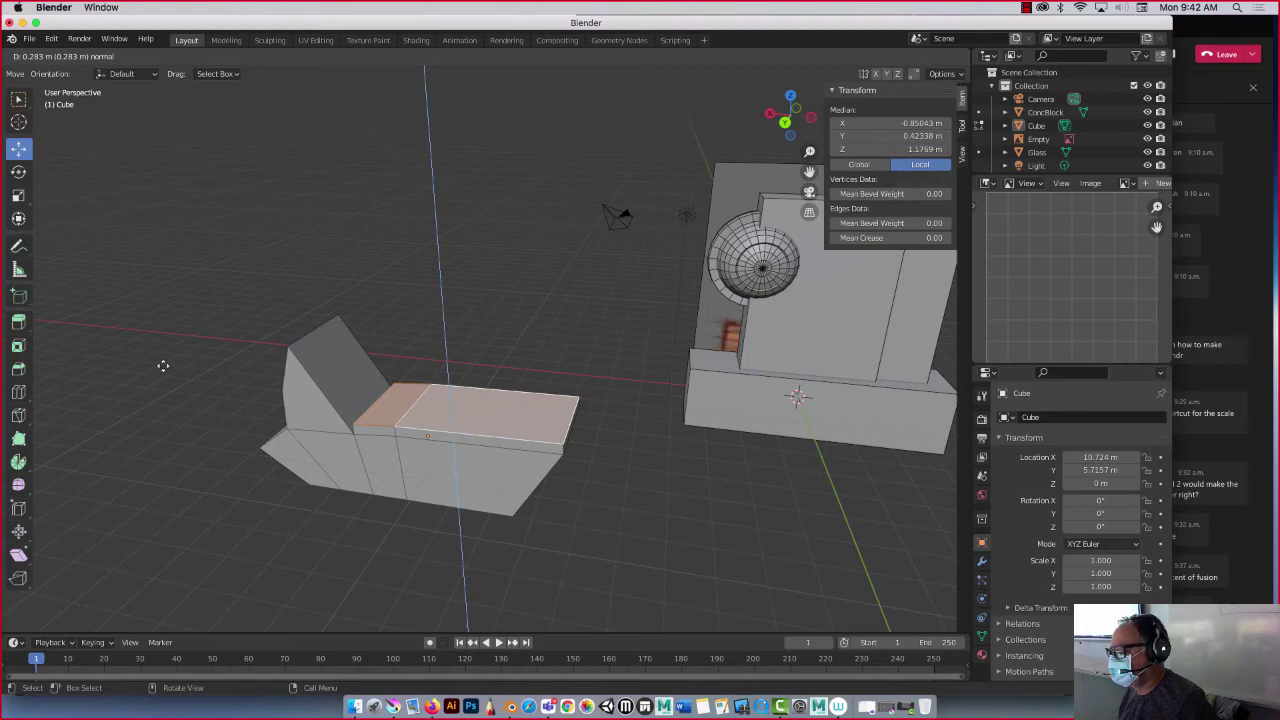
left_click(163, 366)
left_click(367, 427)
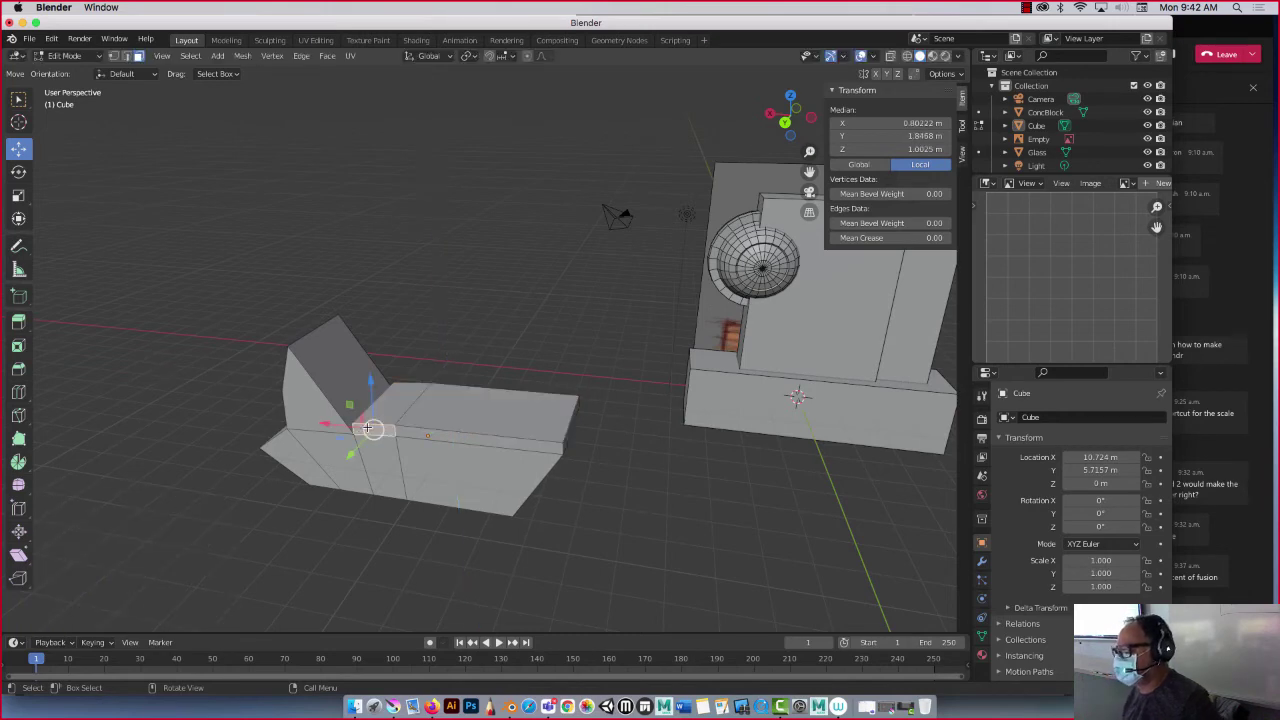
Add the layer's remaining outer side faces to the selection: both long sides, the front end and the opposite short side
left_click(413, 435, "shift")
middle_click_drag(340, 390, 235, 319)
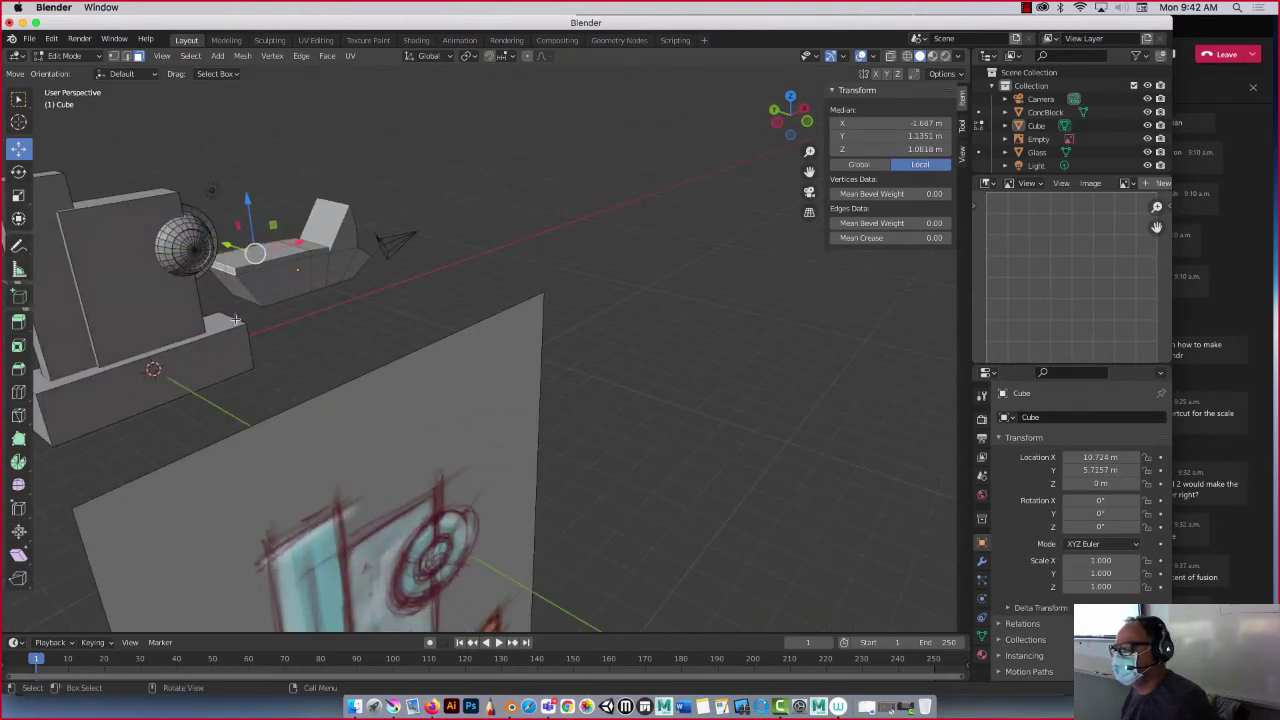
left_click(281, 264, "shift")
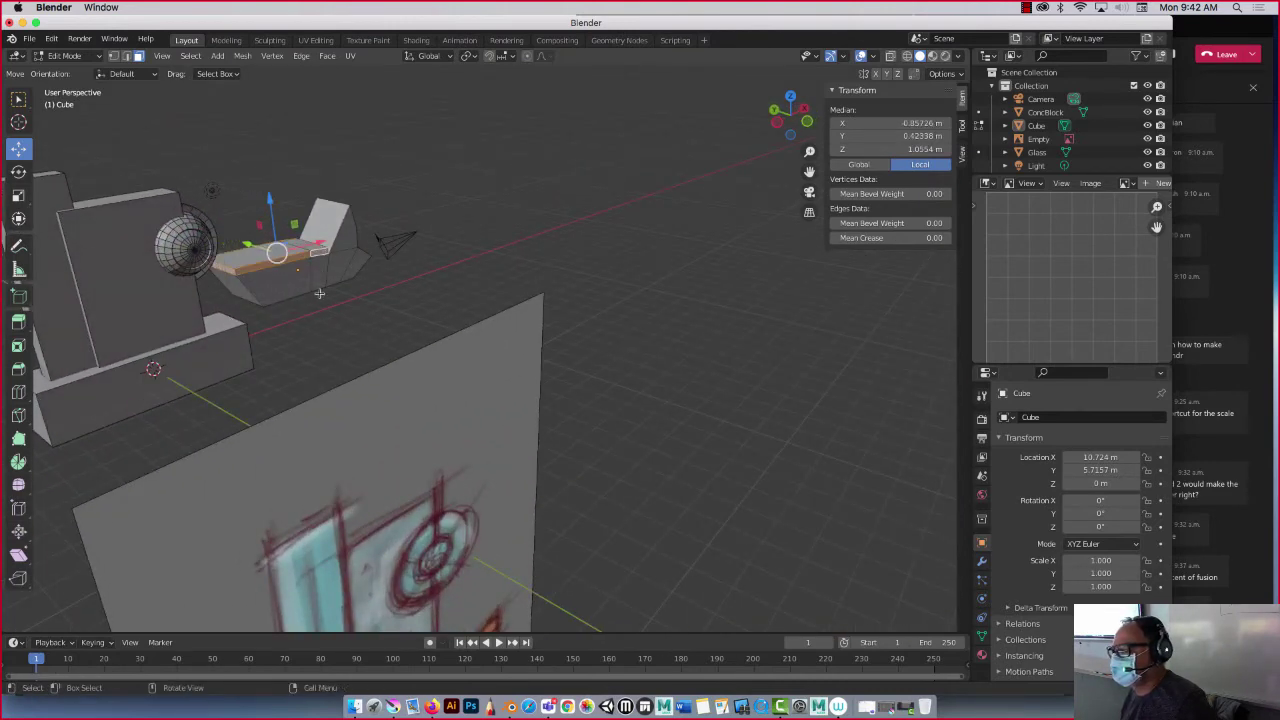
middle_click_drag(322, 250, 481, 308)
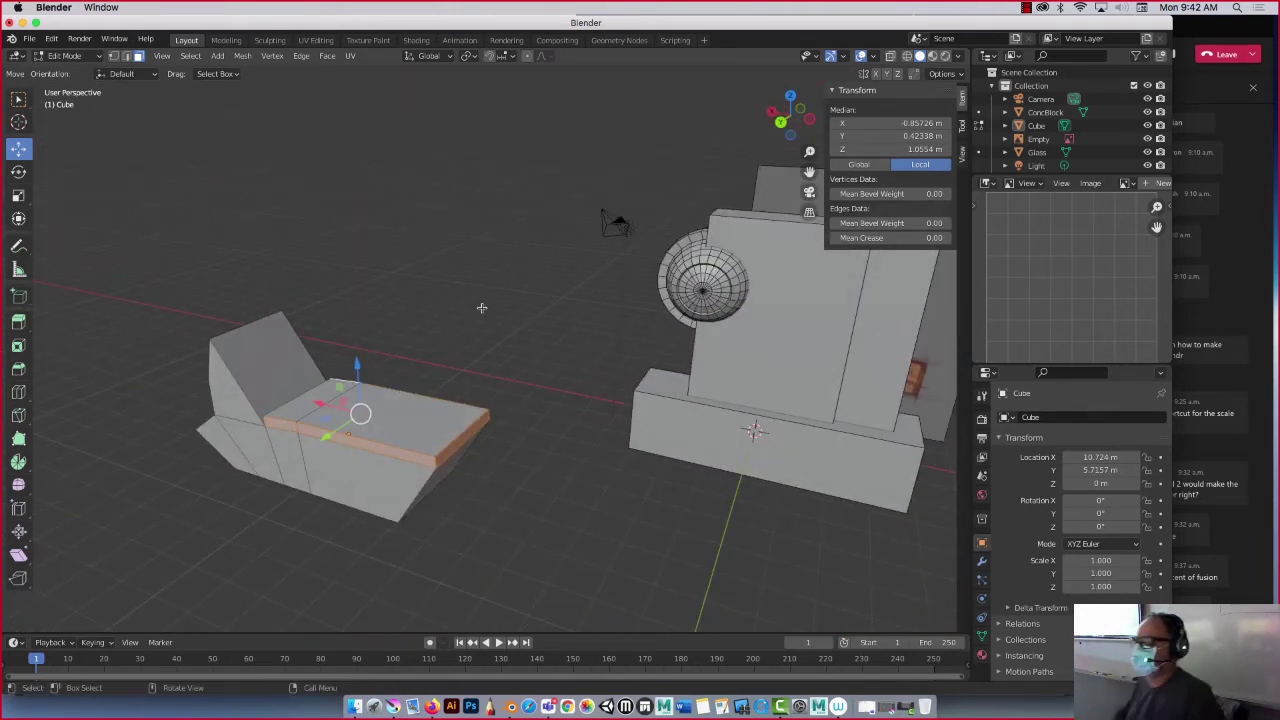
Extrude the selected side faces outward with Extrude Along Normals by about 0.26 m
left_click(20, 326)
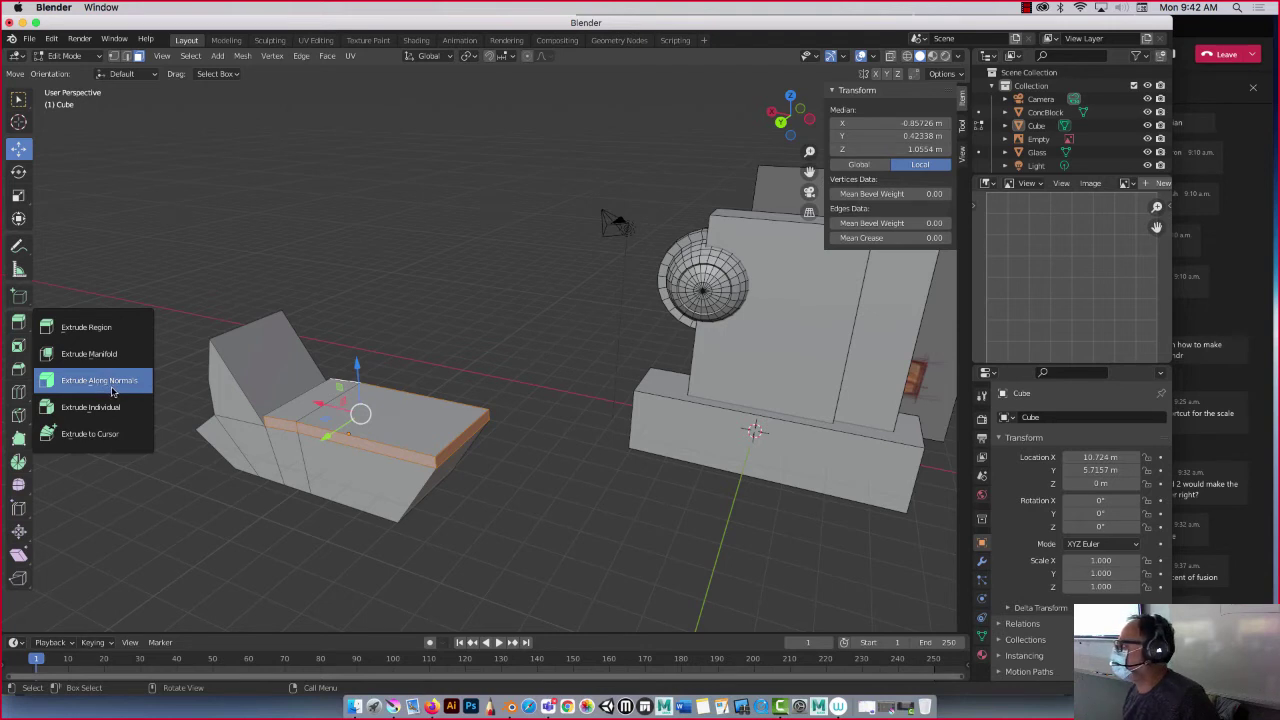
left_click(100, 384)
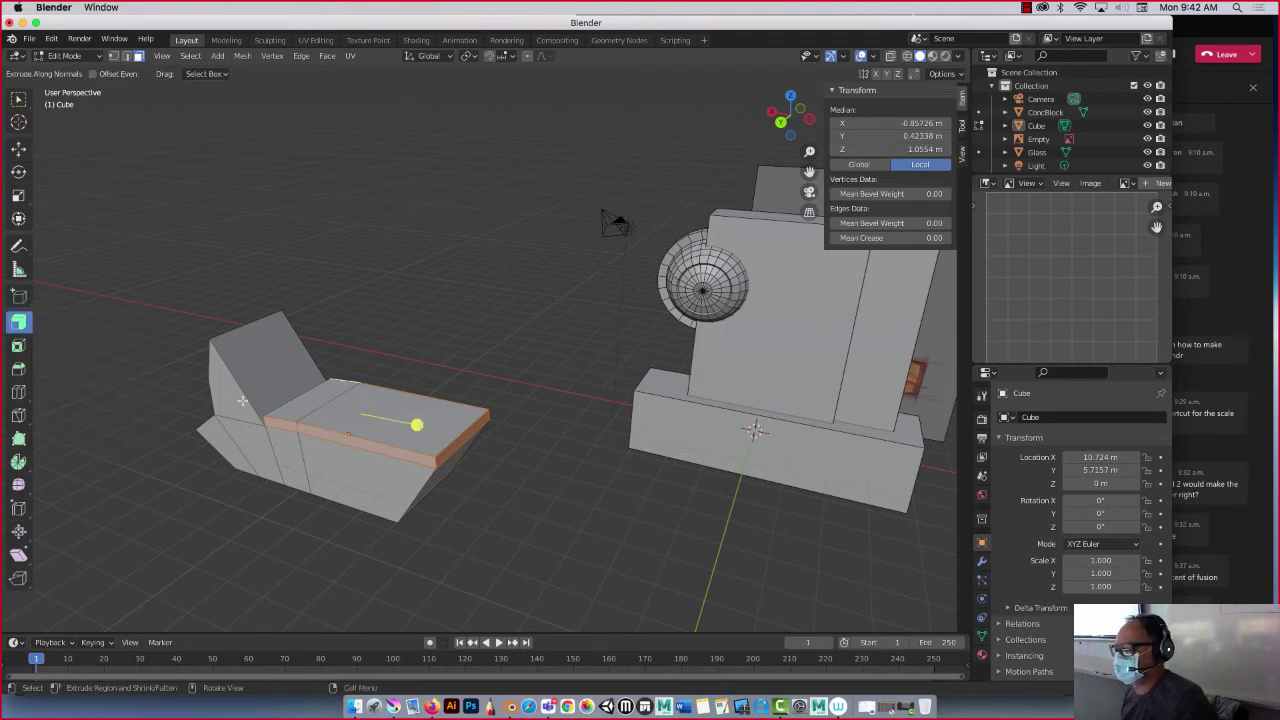
mouse_move(423, 426)
left_mouse_down()
mouse_move(406, 424)
mouse_move(418, 424)
left_mouse_up()
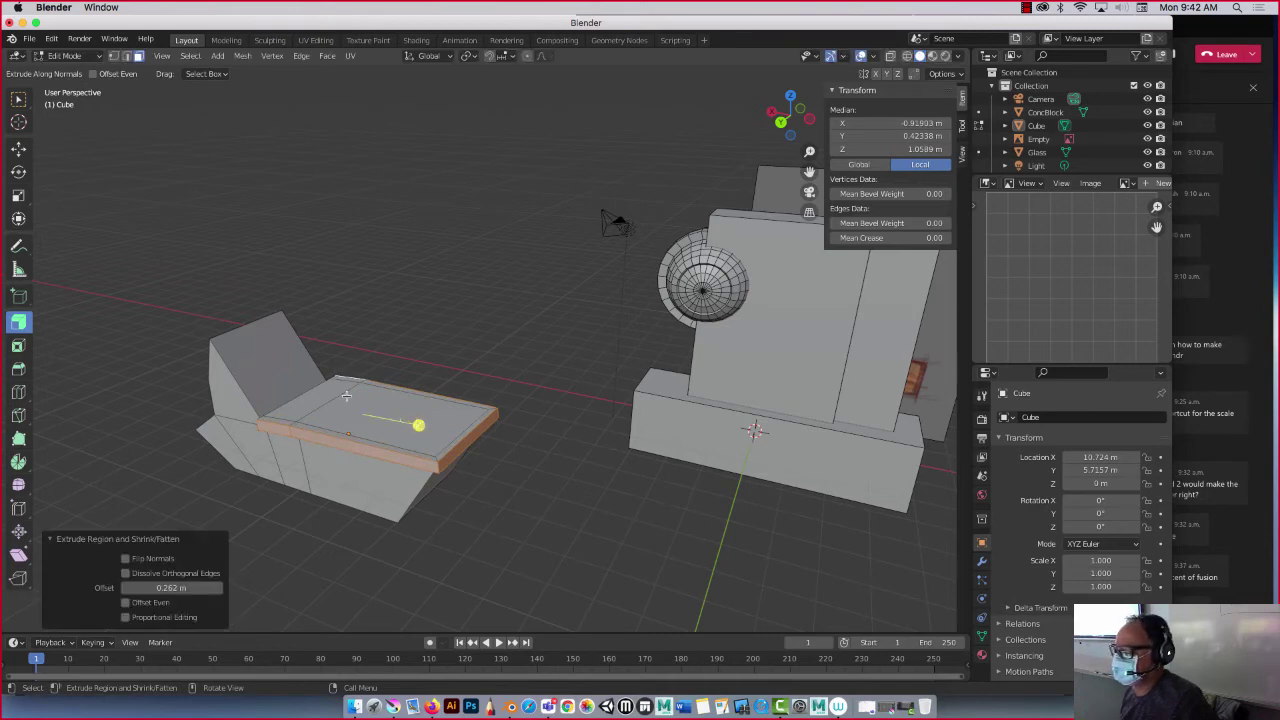
mouse_move(346, 396)
middle_mouse_down()
mouse_move(360, 363)
mouse_move(337, 366)
mouse_move(370, 398)
mouse_move(349, 390)
middle_mouse_up()
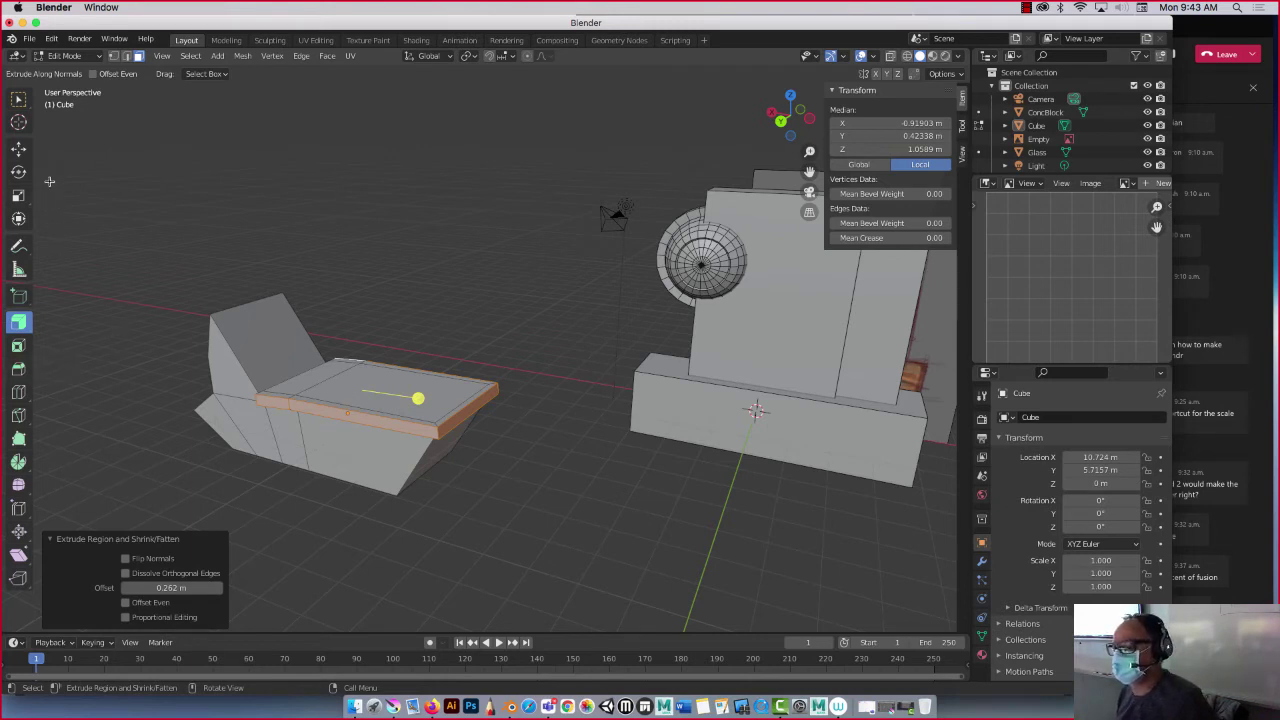
In edge select mode, select the upper outer edges of the widened layer along both long sides and the front end
key("2")
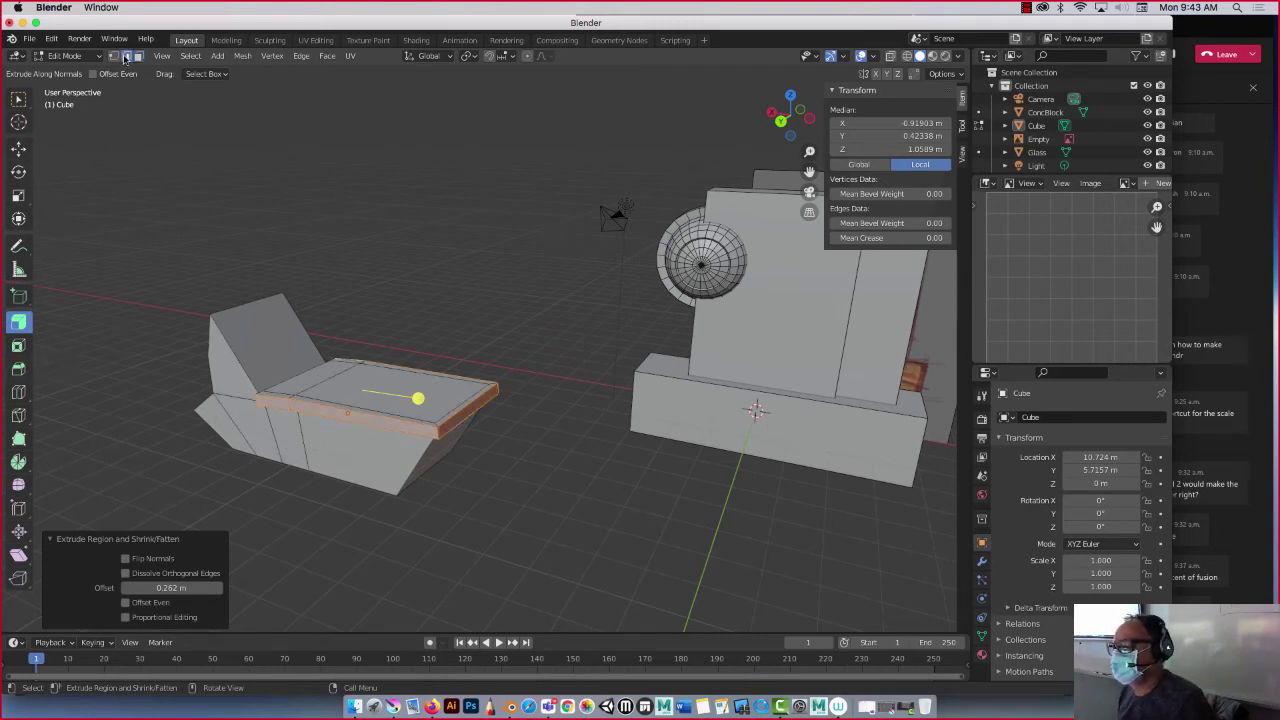
left_click(18, 149)
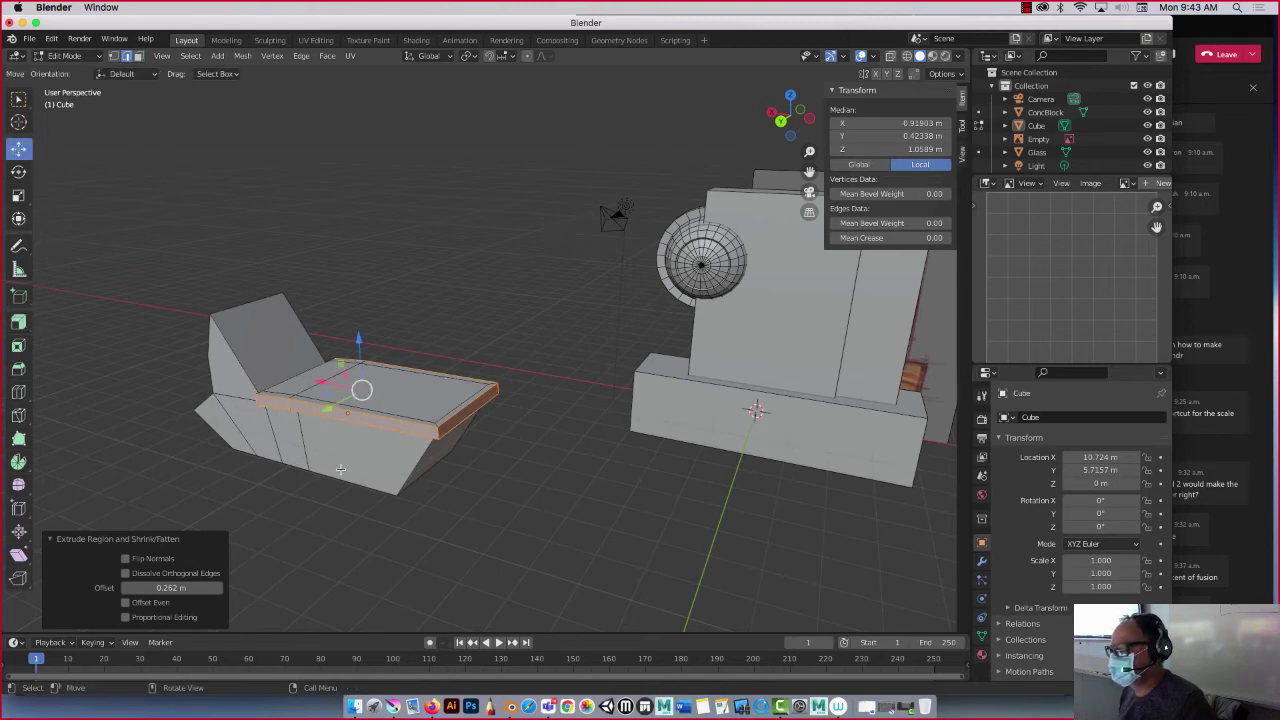
left_click(278, 397)
scroll(340, 412, "up", 3)
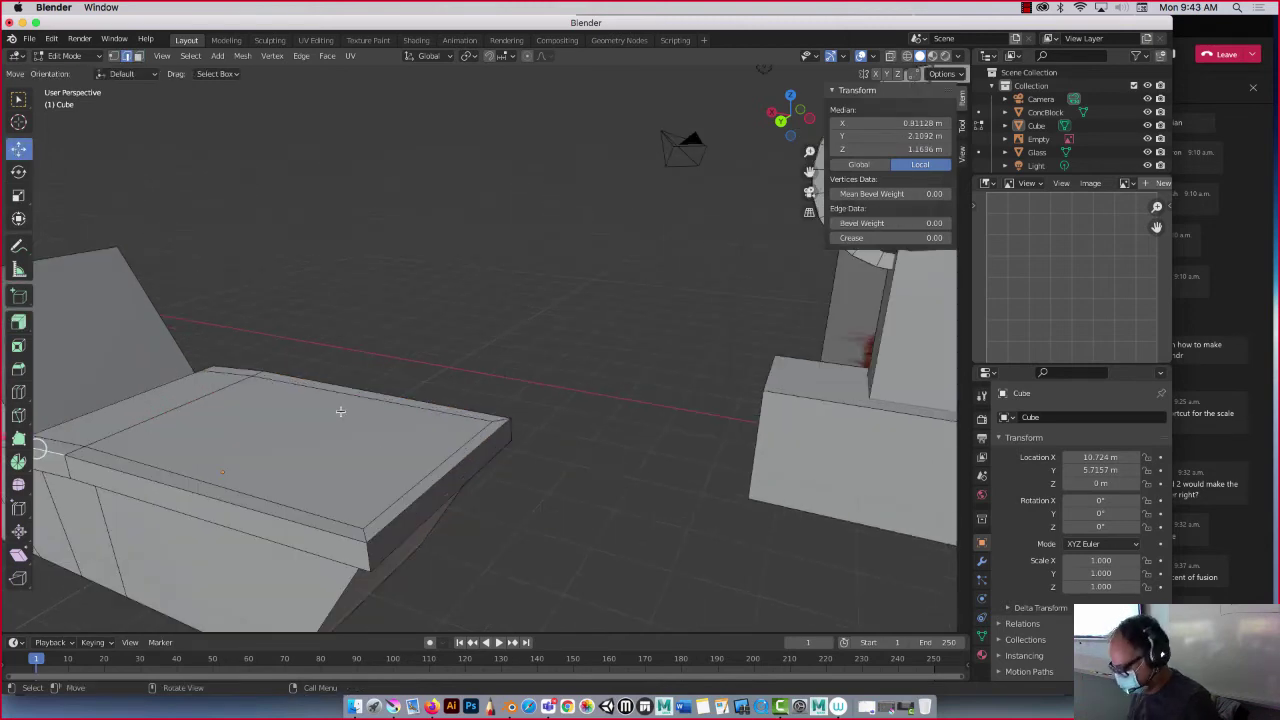
scroll(340, 412, "down", 2)
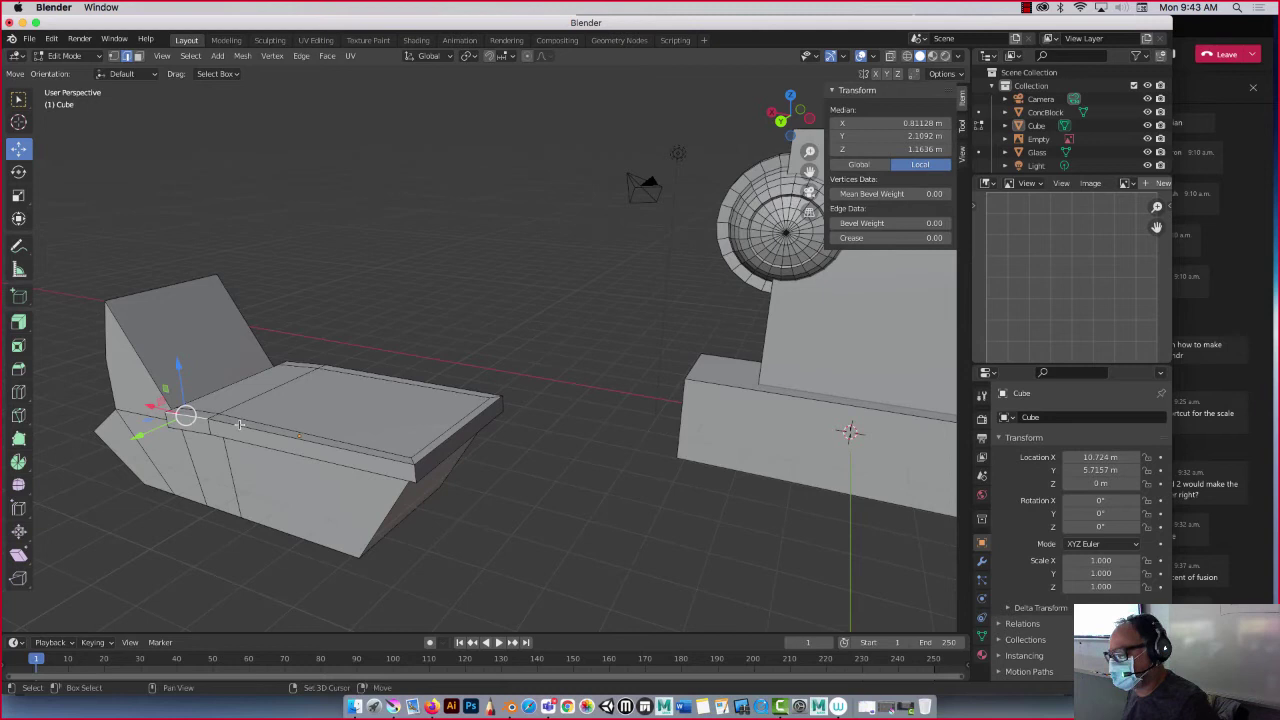
left_click(410, 445, "shift")
left_click(436, 443, "shift")
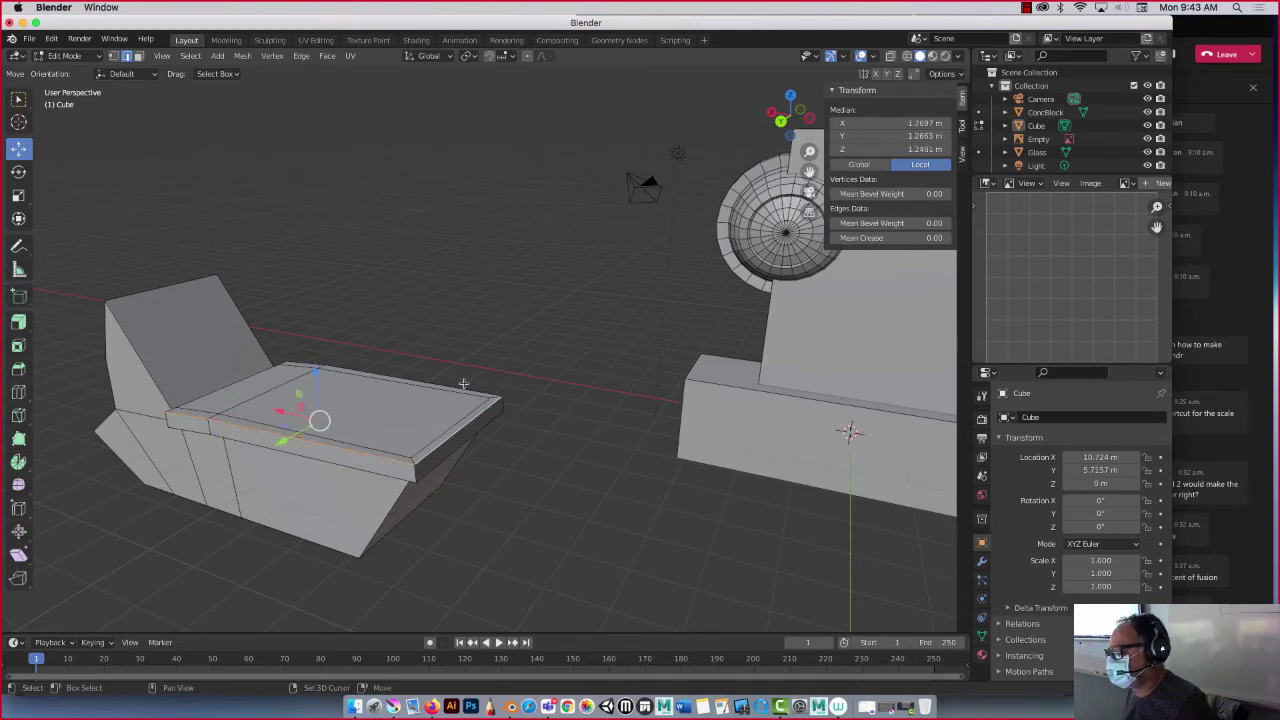
left_click(464, 384, "shift")
left_click(306, 362, "shift")
mouse_move(300, 364)
middle_mouse_down()
mouse_move(284, 366)
mouse_move(284, 346)
middle_mouse_up()
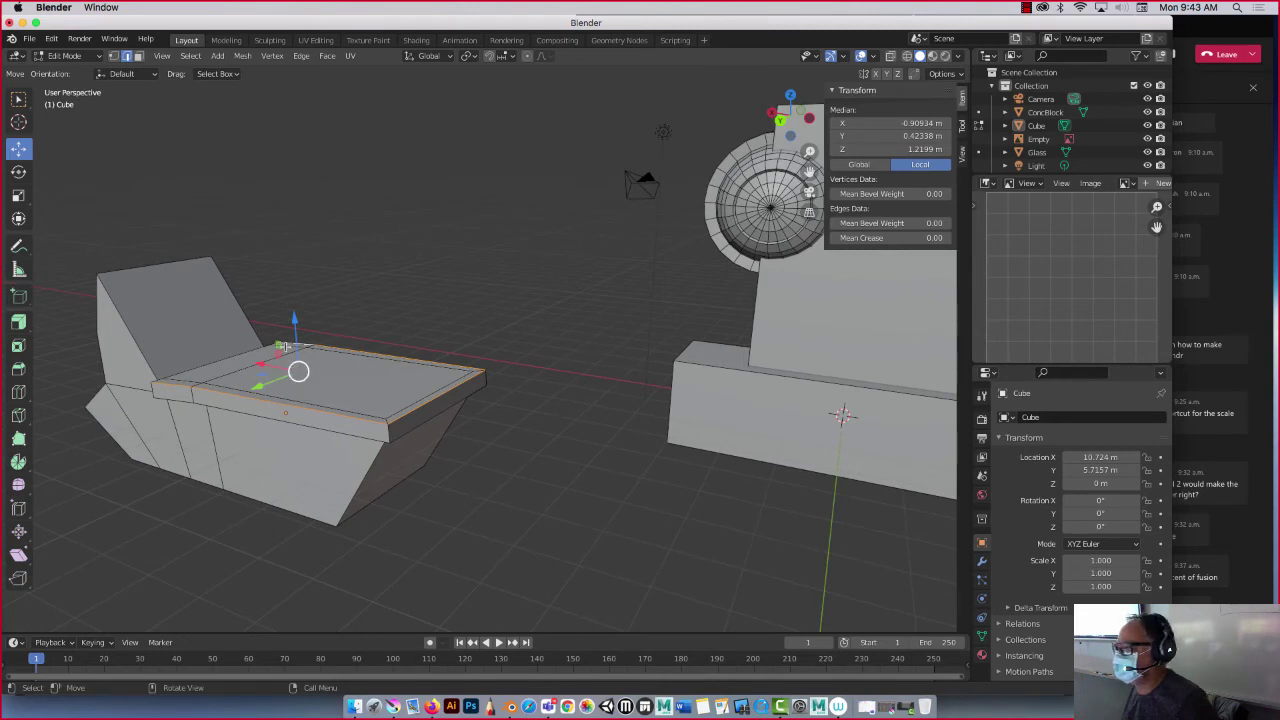
Bevel the selected upper edges with a width of about 0.08 m and 2 segments
left_click(18, 369)
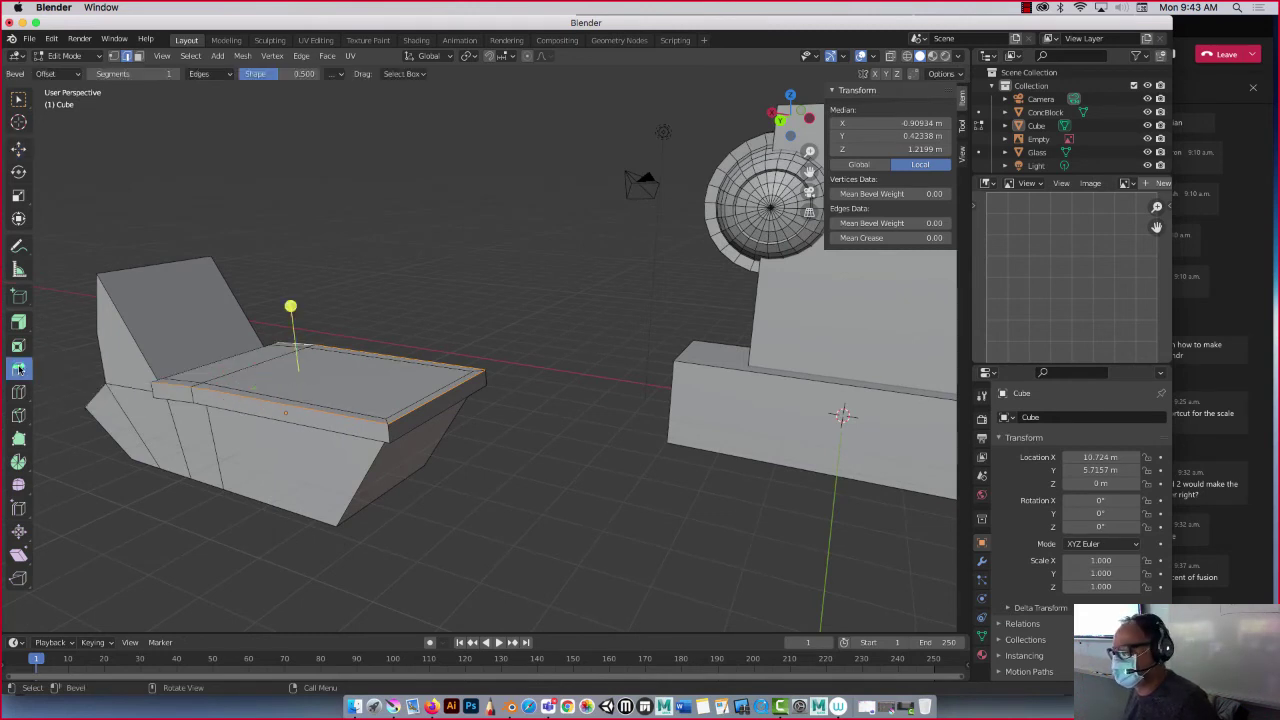
left_click_drag(290, 306, 288, 298)
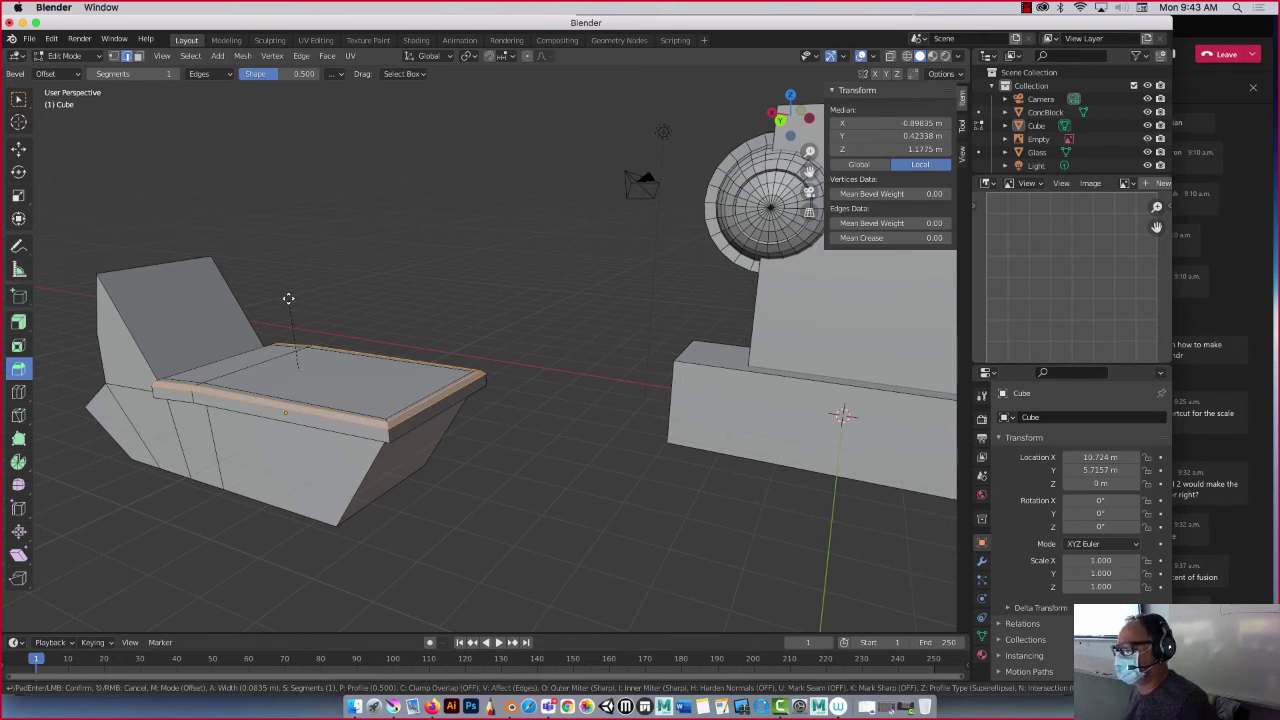
left_click_drag(288, 298, 289, 298)
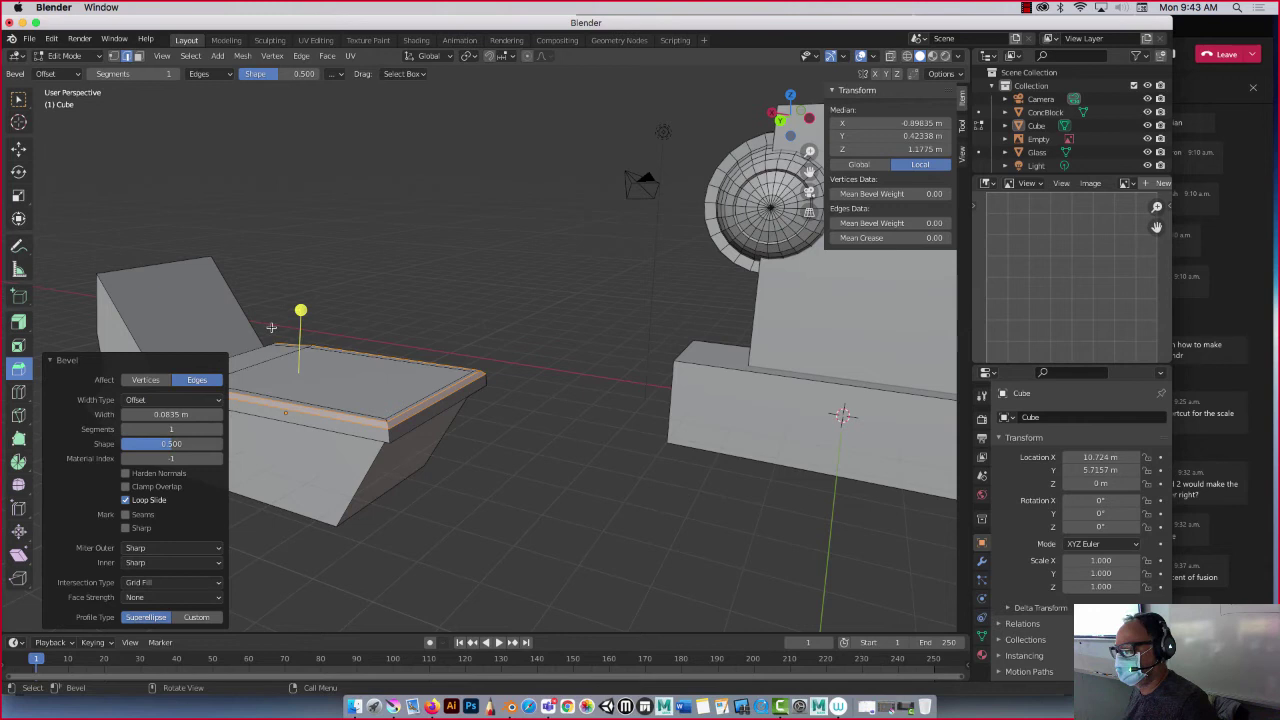
left_click(219, 429)
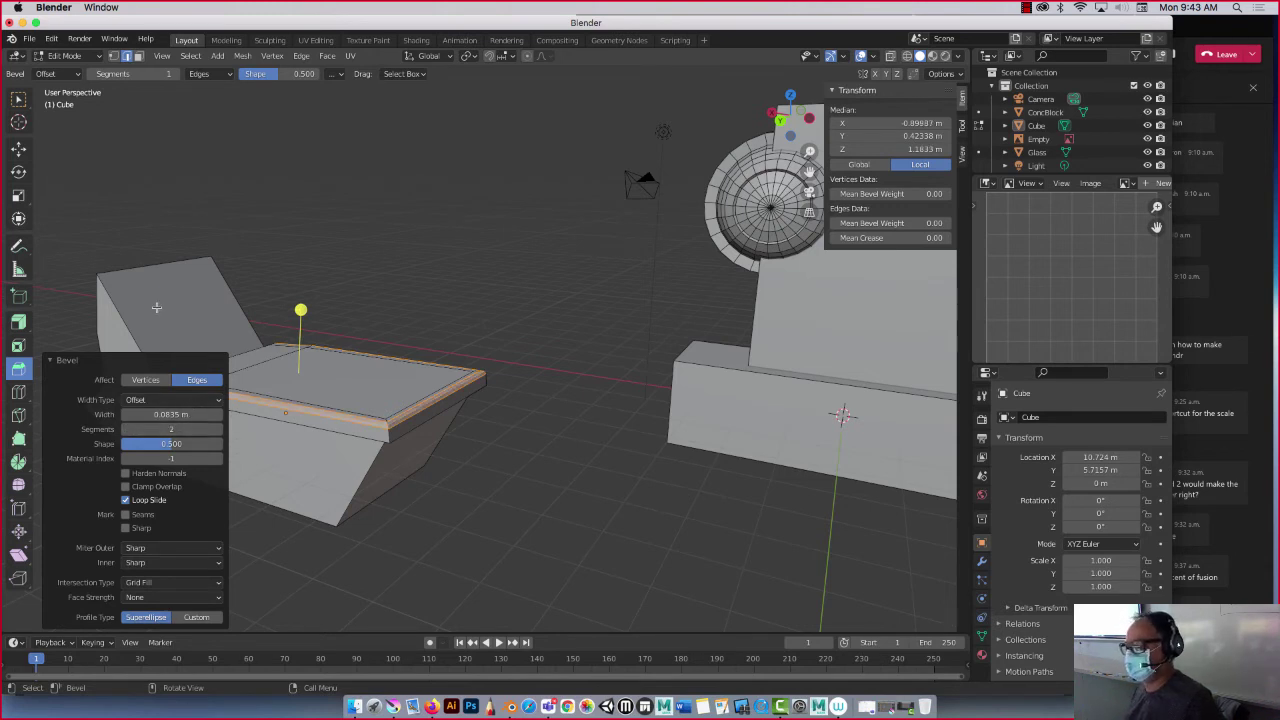
left_click(156, 210)
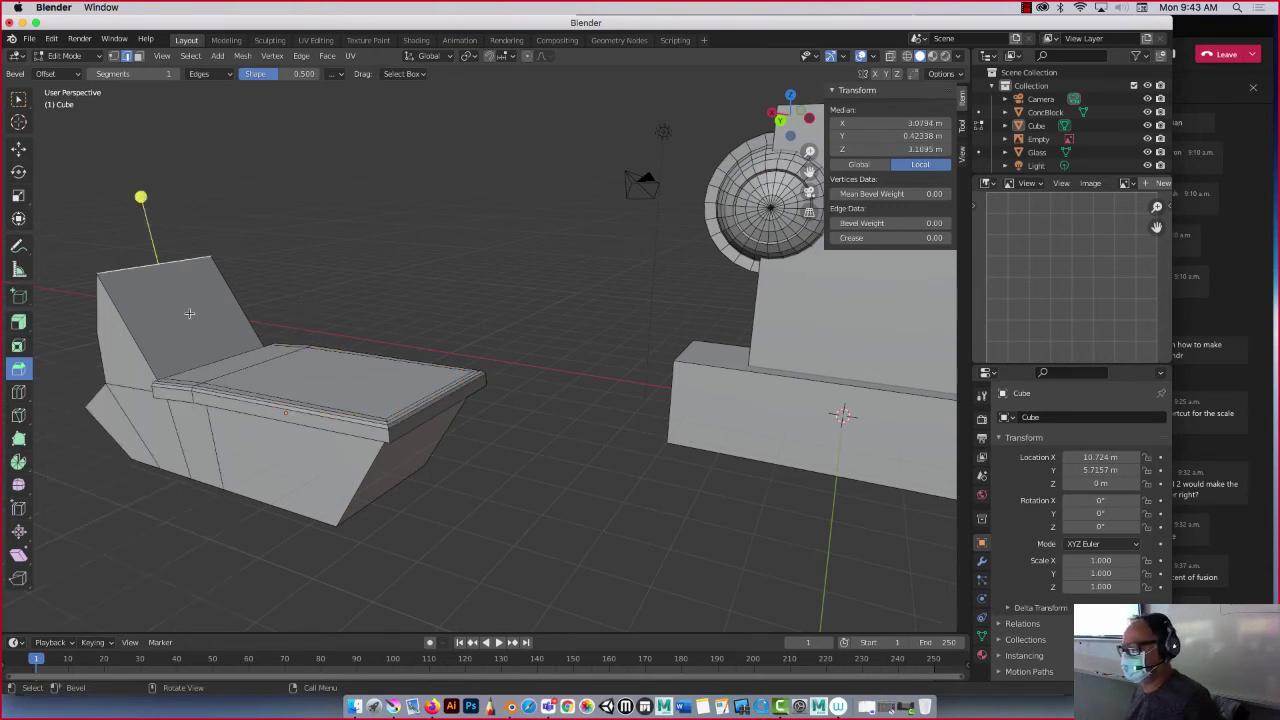
Select the lower outer edges of the overhanging layer along both long sides and the front end
left_click(175, 399)
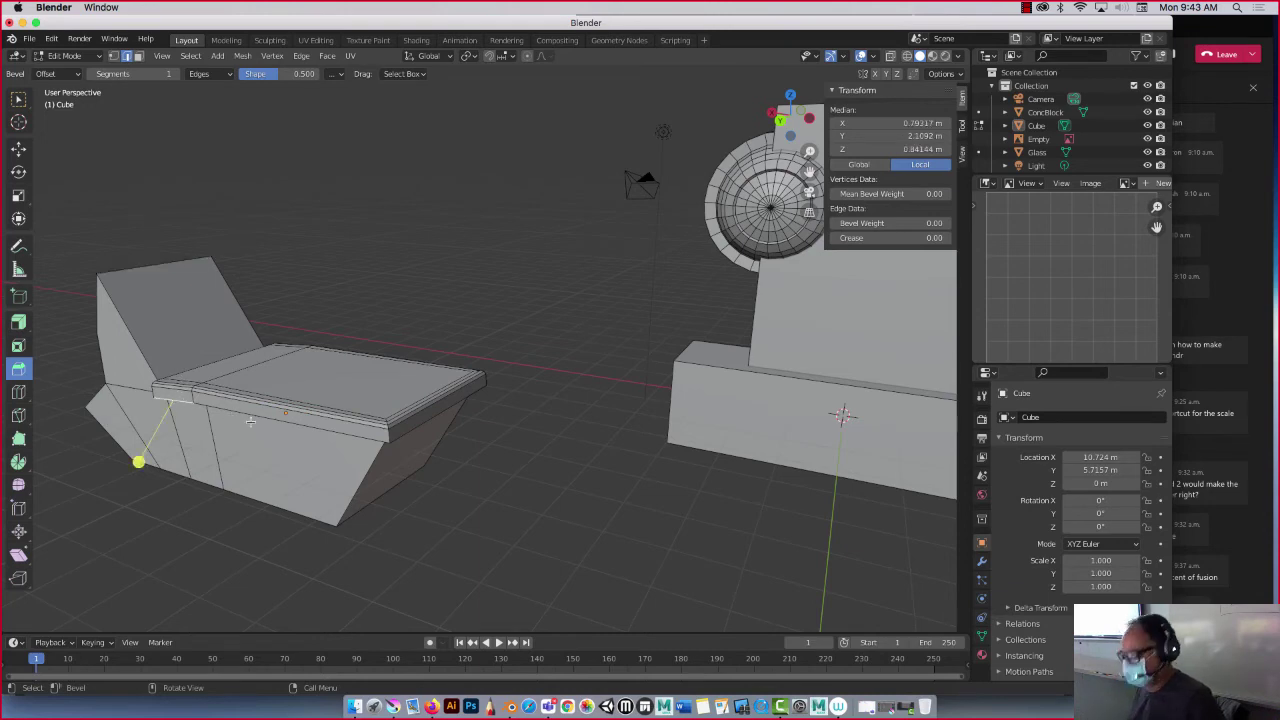
left_click(381, 430, "shift")
middle_click_drag(404, 433, 287, 459)
scroll(238, 265, "down", 3)
scroll(238, 265, "up", 5)
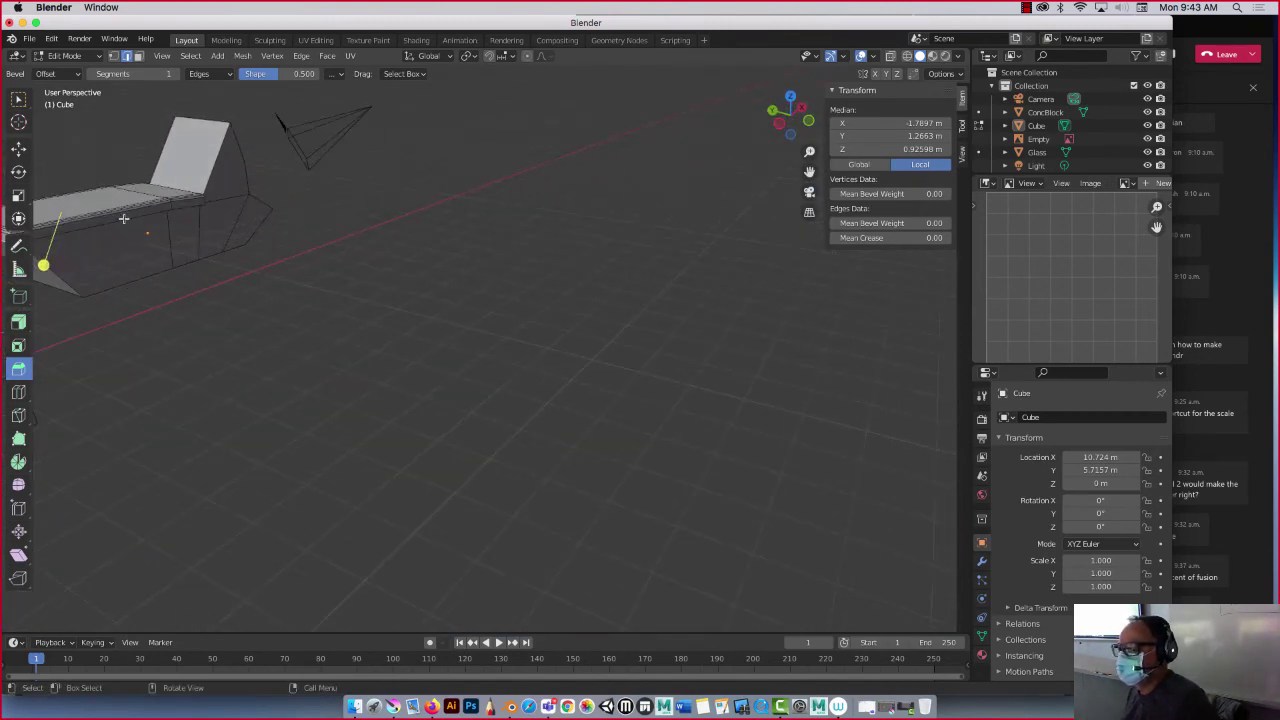
key("KP_Decimal")
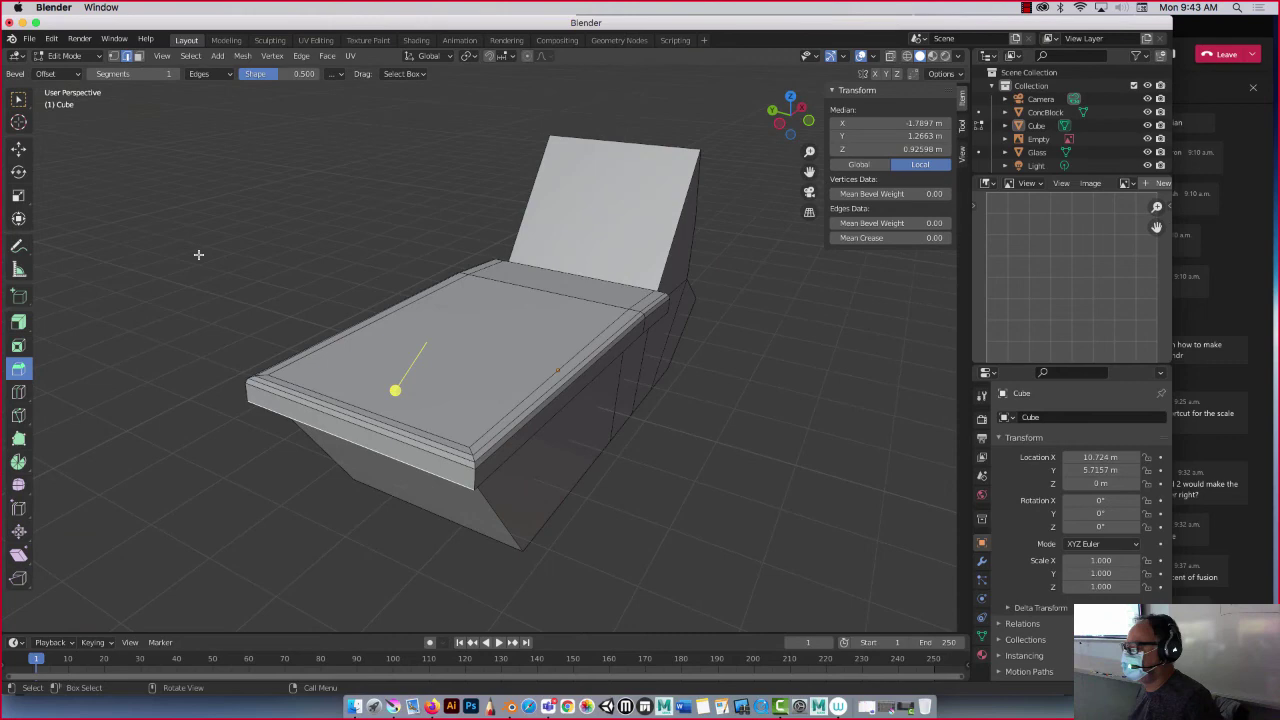
middle_click_drag(197, 256, 194, 261)
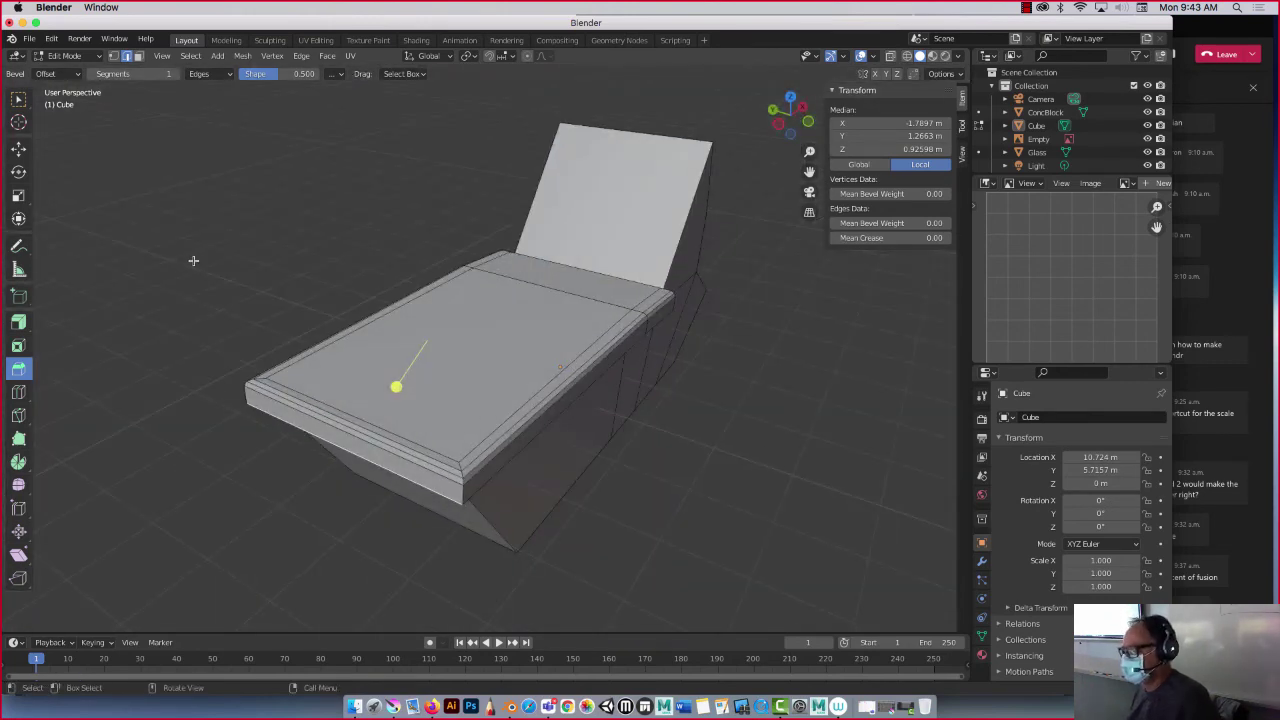
left_click(535, 460, "alt")
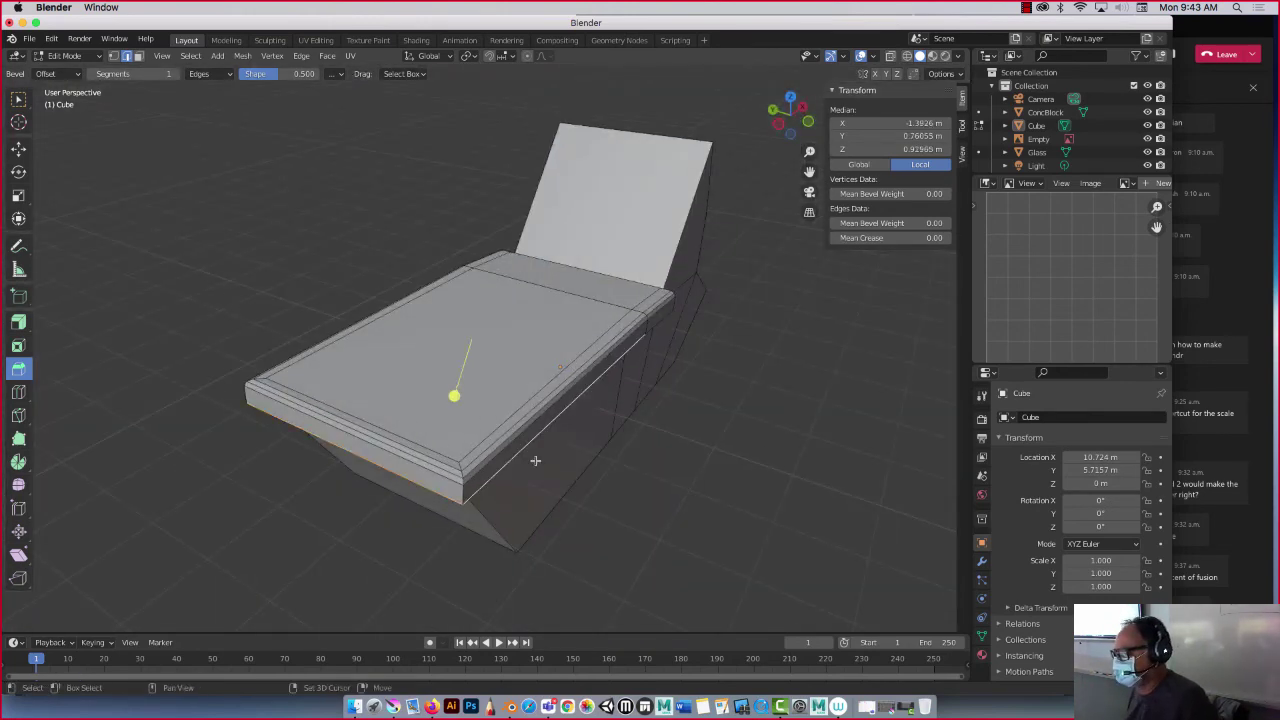
left_click(656, 327, "shift")
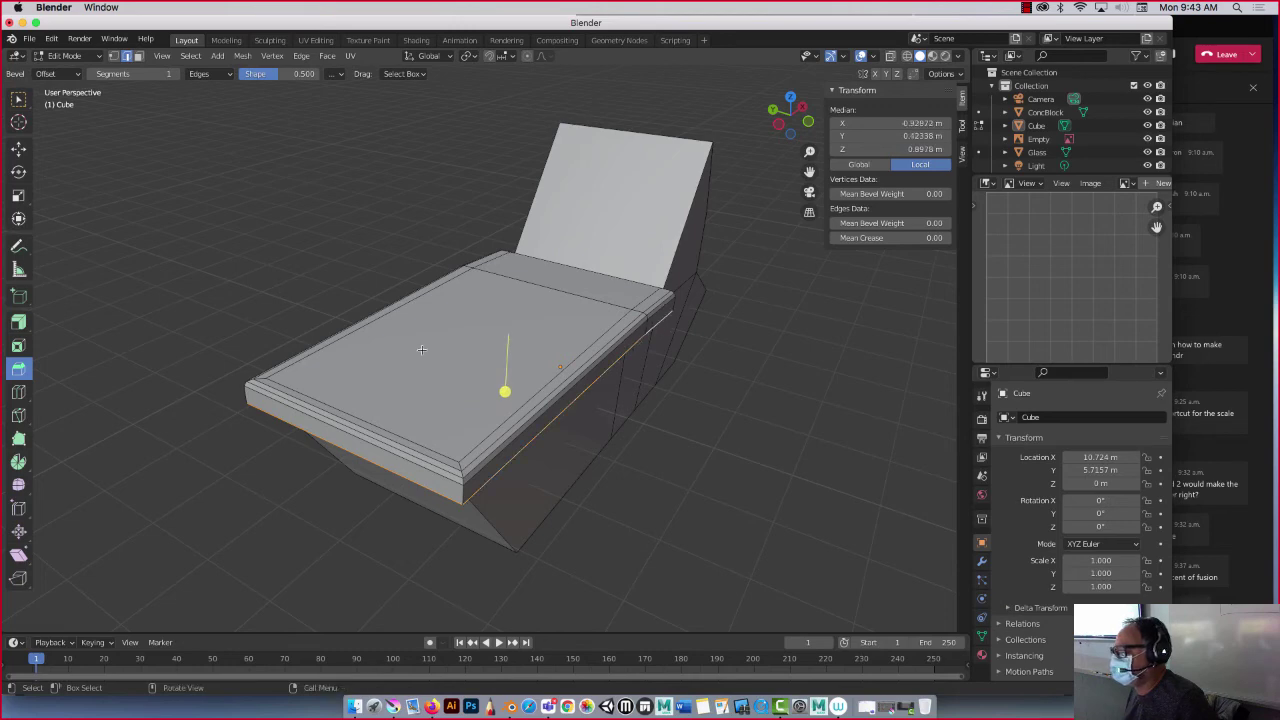
middle_click_drag(423, 346, 585, 334)
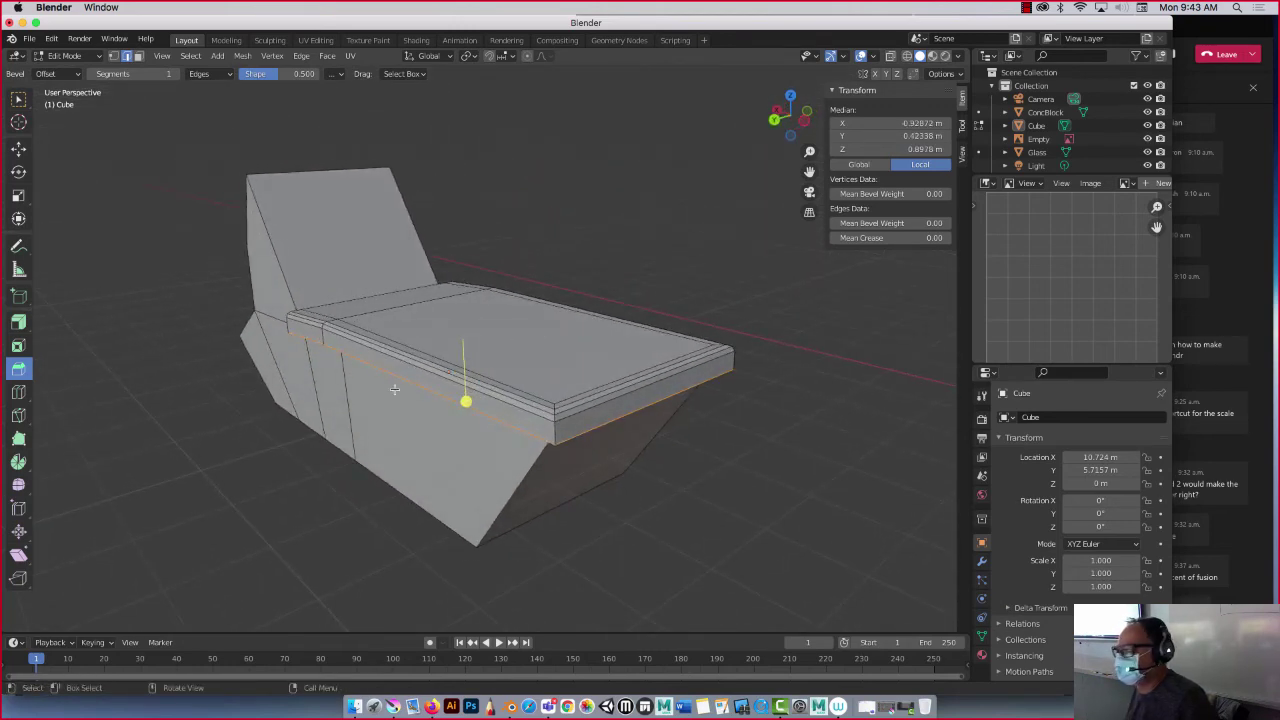
Bevel the selected lower edges with a width of about 0.09 m and 3 segments, and clear the selection
left_click_drag(466, 402, 480, 414)
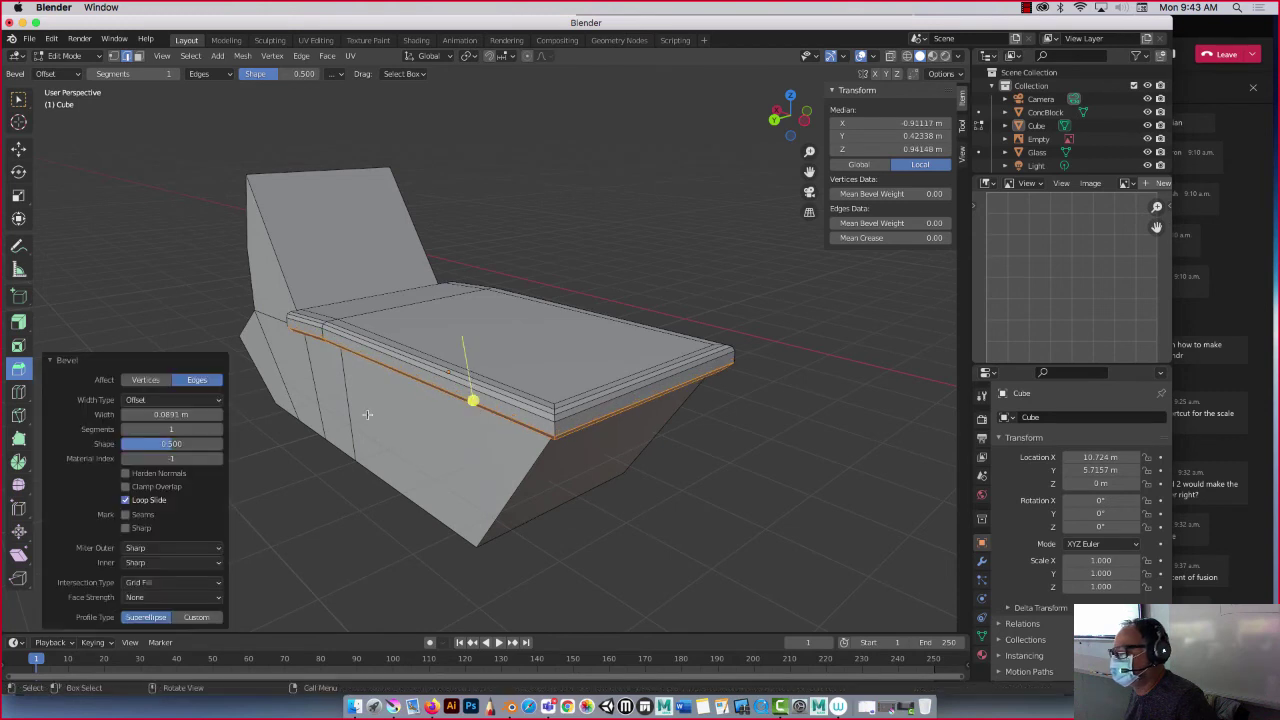
middle_click_drag(368, 415, 366, 377)
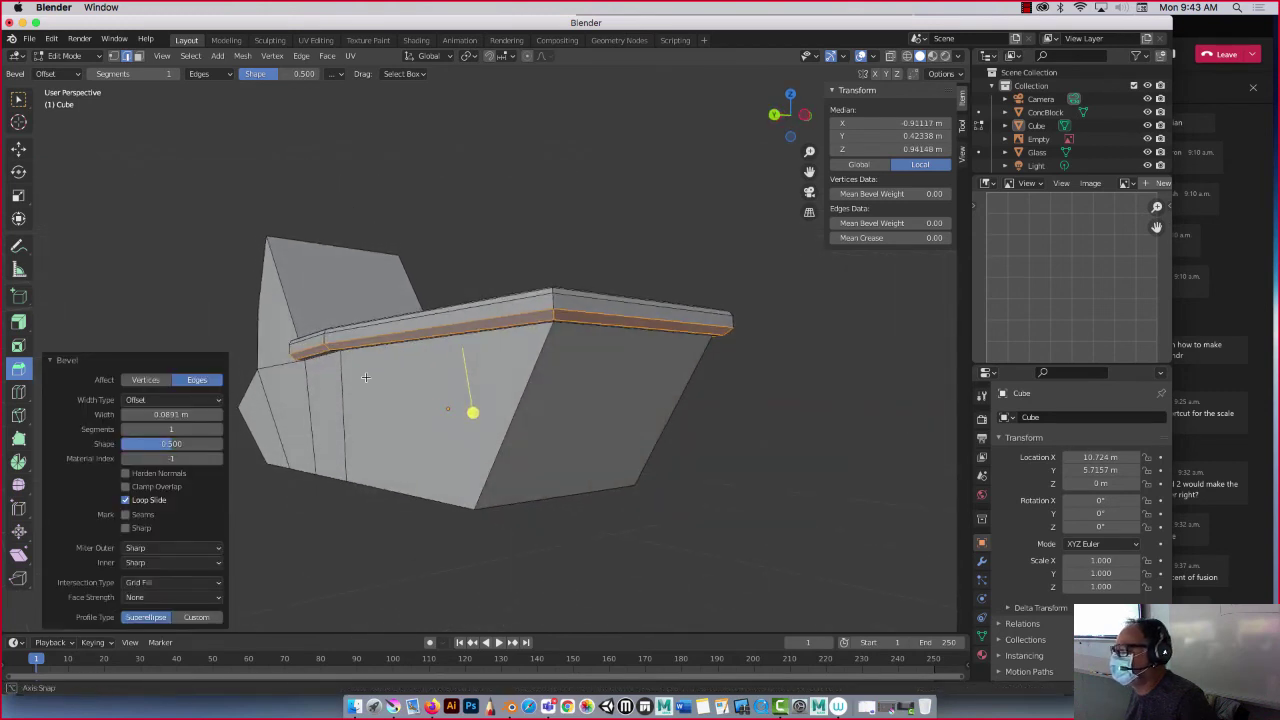
left_click(219, 430)
left_click(219, 430)
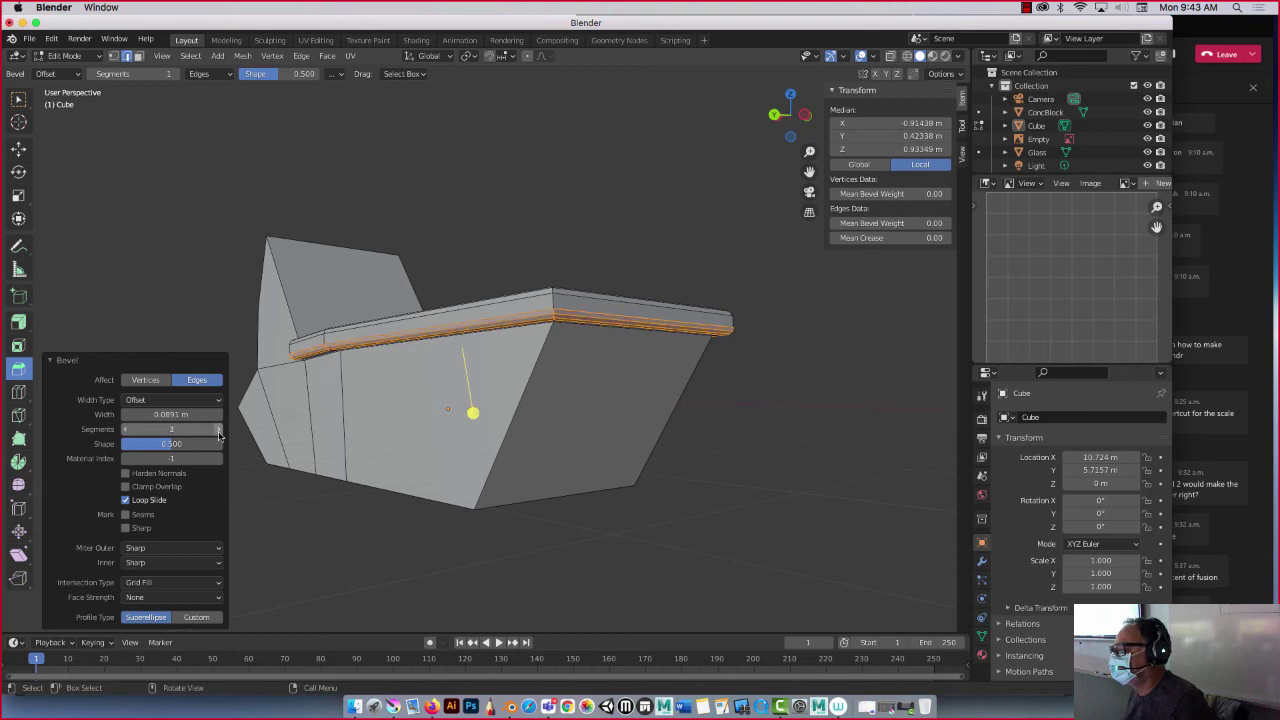
left_click(159, 261)
middle_click_drag(171, 231, 191, 281)
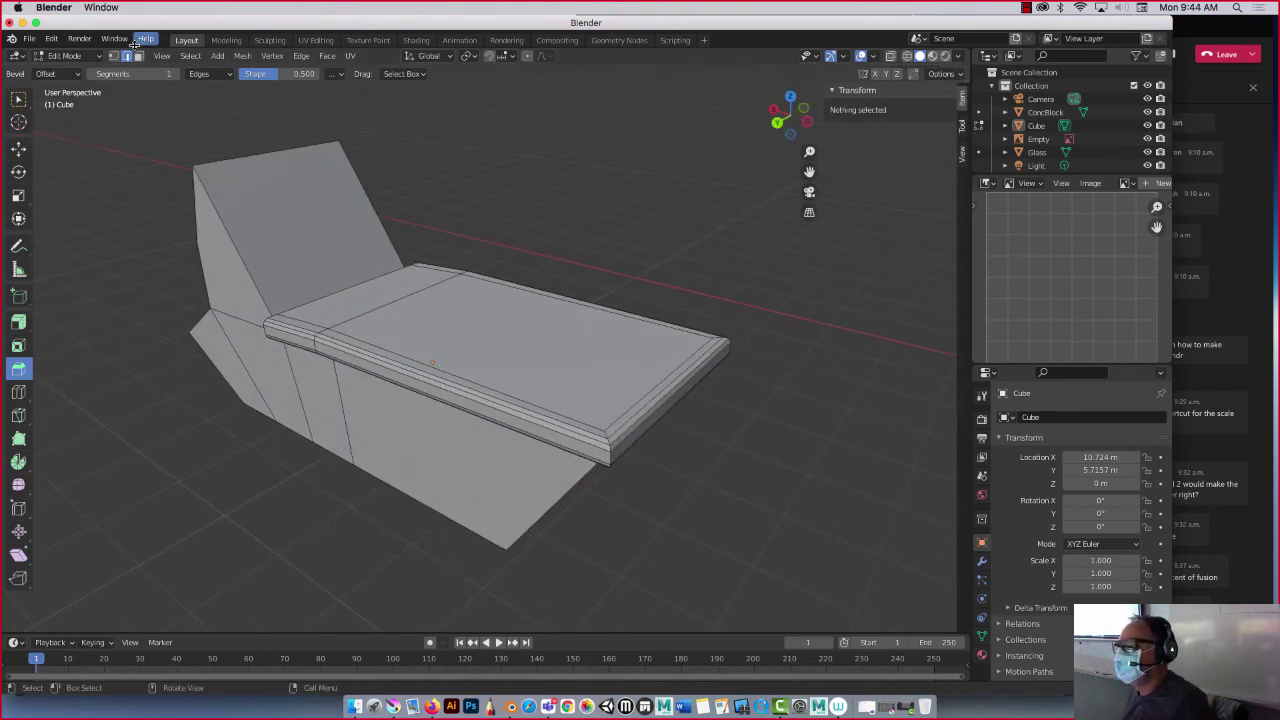
In face select mode, select the narrow front end face of the bevelled layer and move it slightly along X
left_click(630, 448)
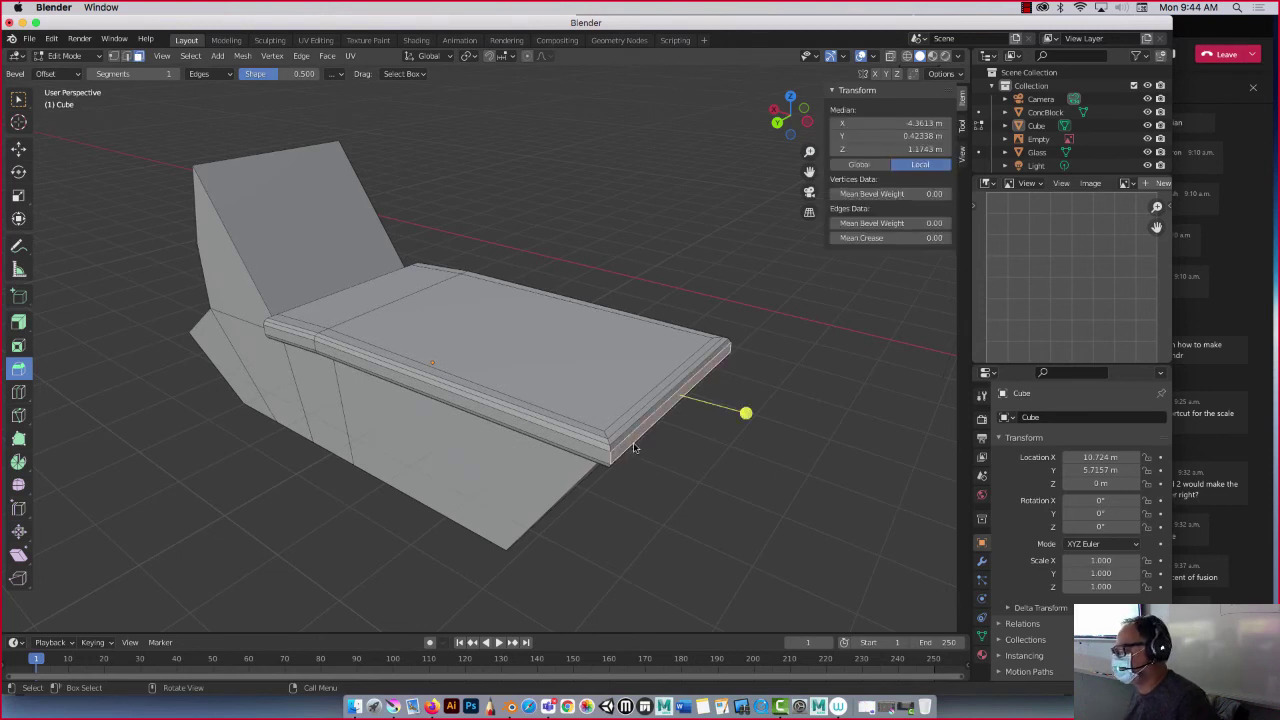
left_click(18, 148)
left_click_drag(638, 379, 625, 381)
Select the strip of faces along one long side of the bevelled layer and move it about 0.03 m along Y
left_click(442, 399)
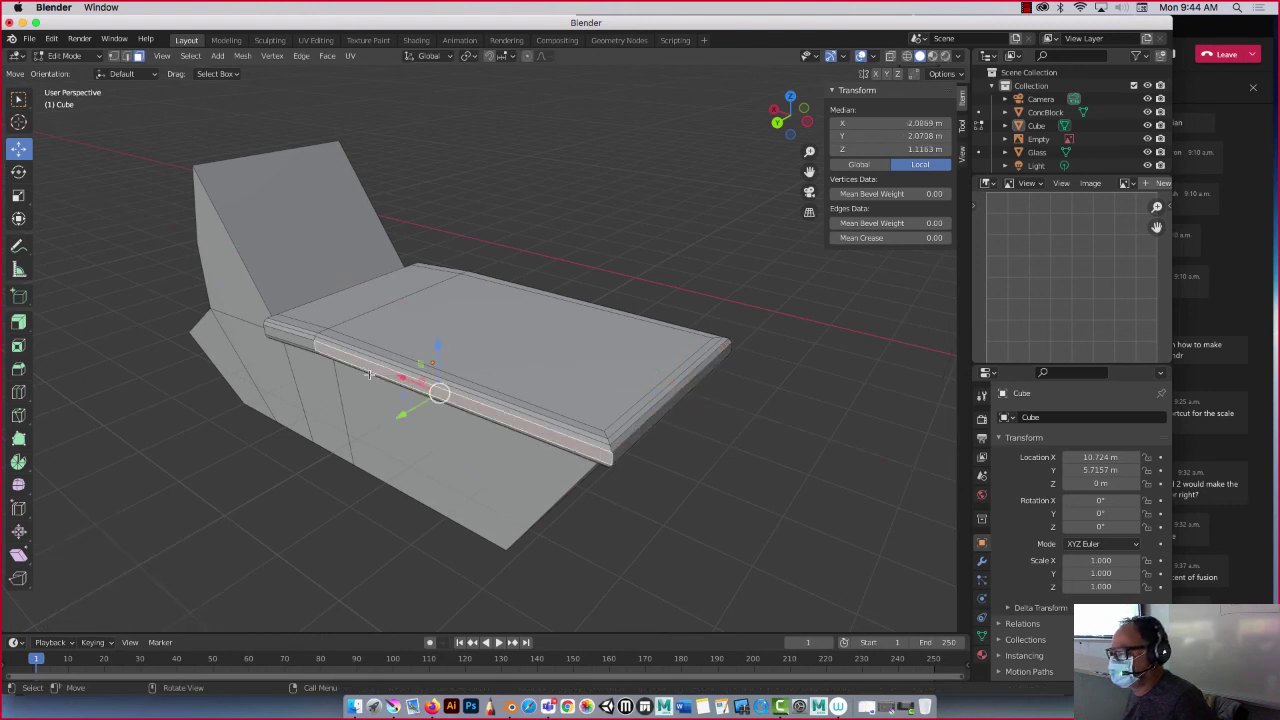
left_click(290, 340, "ctrl")
middle_click_drag(290, 340, 237, 354)
left_click_drag(298, 343, 295, 345)
middle_click_drag(295, 345, 419, 340)
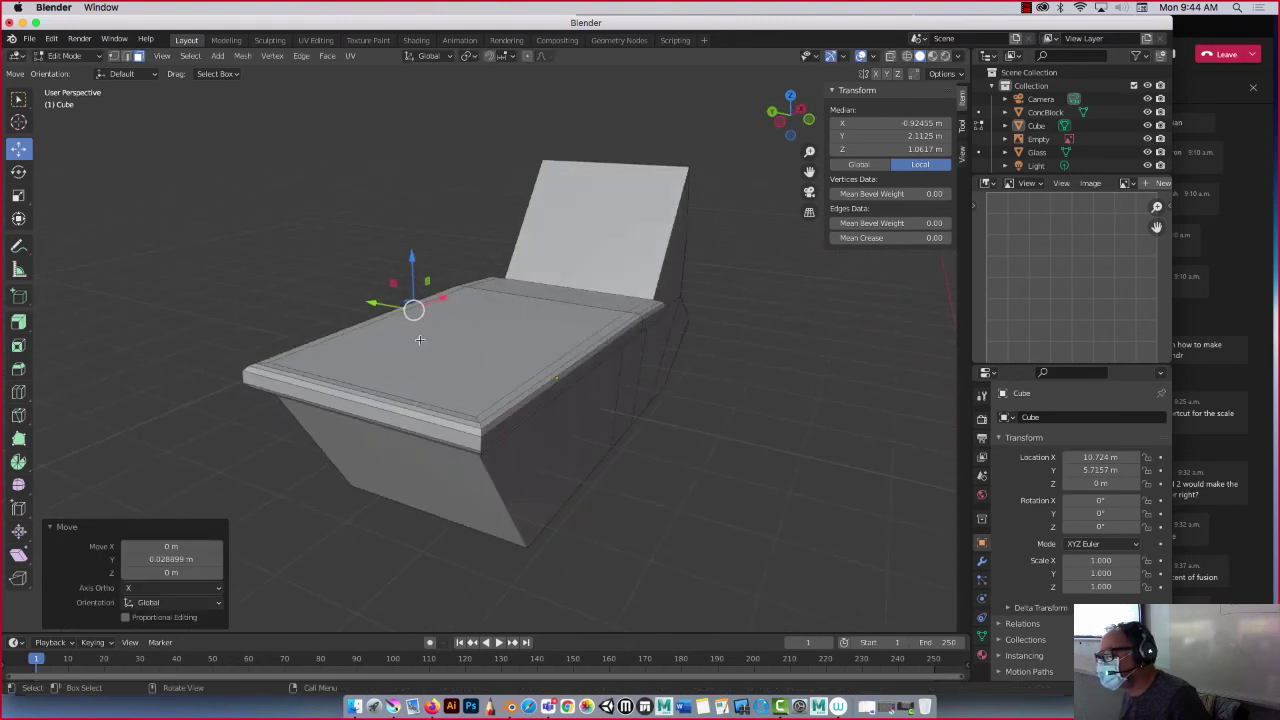
Select the matching strip of faces on the layer's opposite long side and move it about -0.02 m along Y
left_click(658, 319)
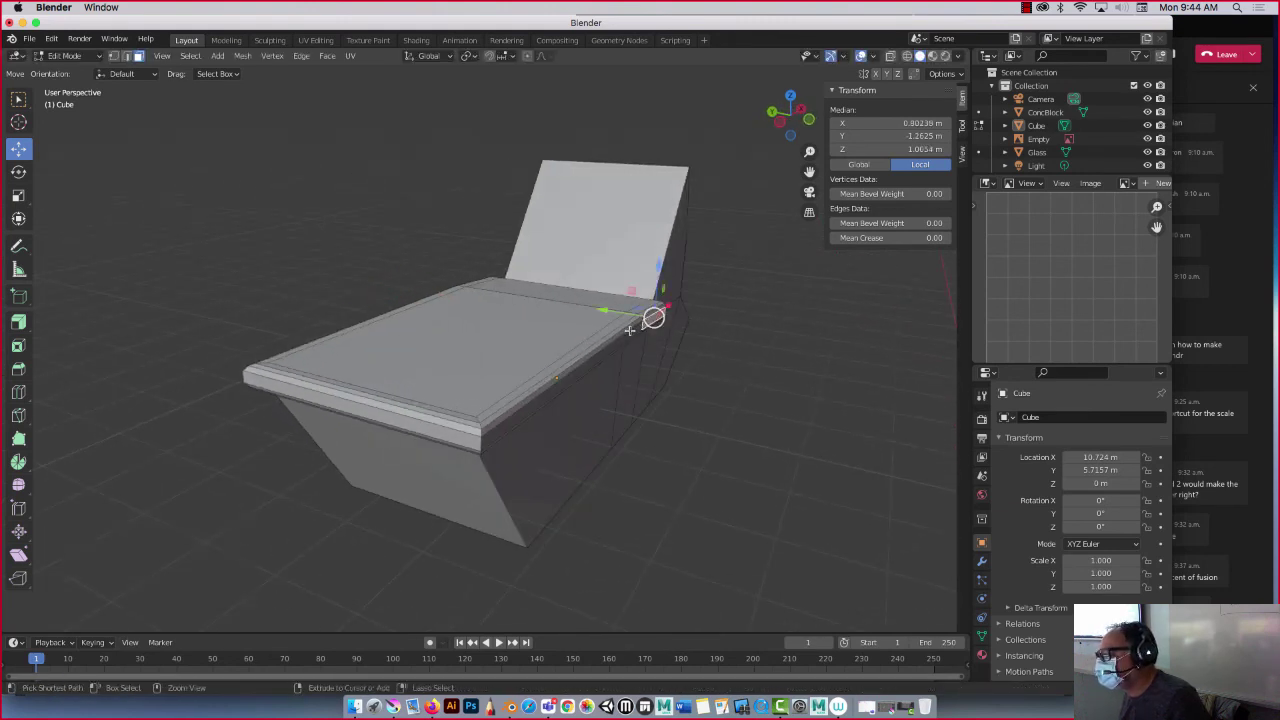
left_click(630, 332, "ctrl")
left_click_drag(583, 338, 578, 340)
middle_click_drag(223, 354, 370, 356)
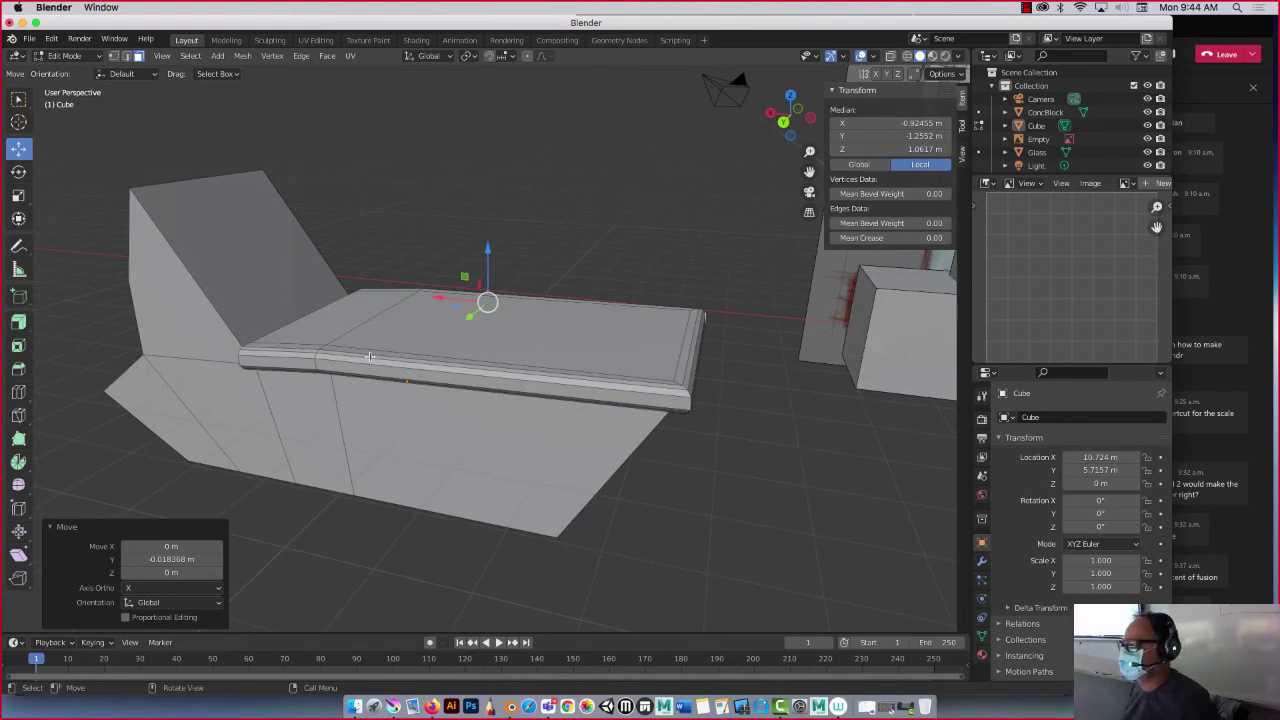
scroll(370, 301, "down", 2)
middle_click_drag(369, 297, 380, 306)
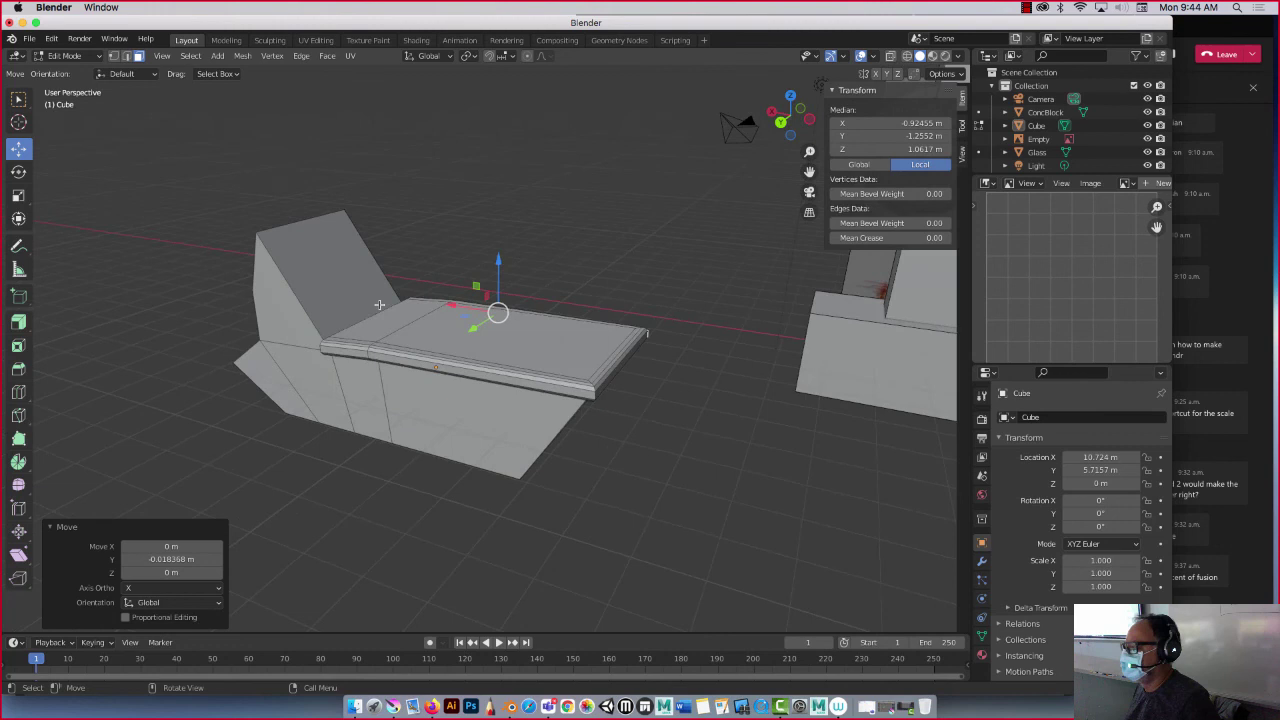
Deselect all faces of the mesh
left_click(1025, 8)
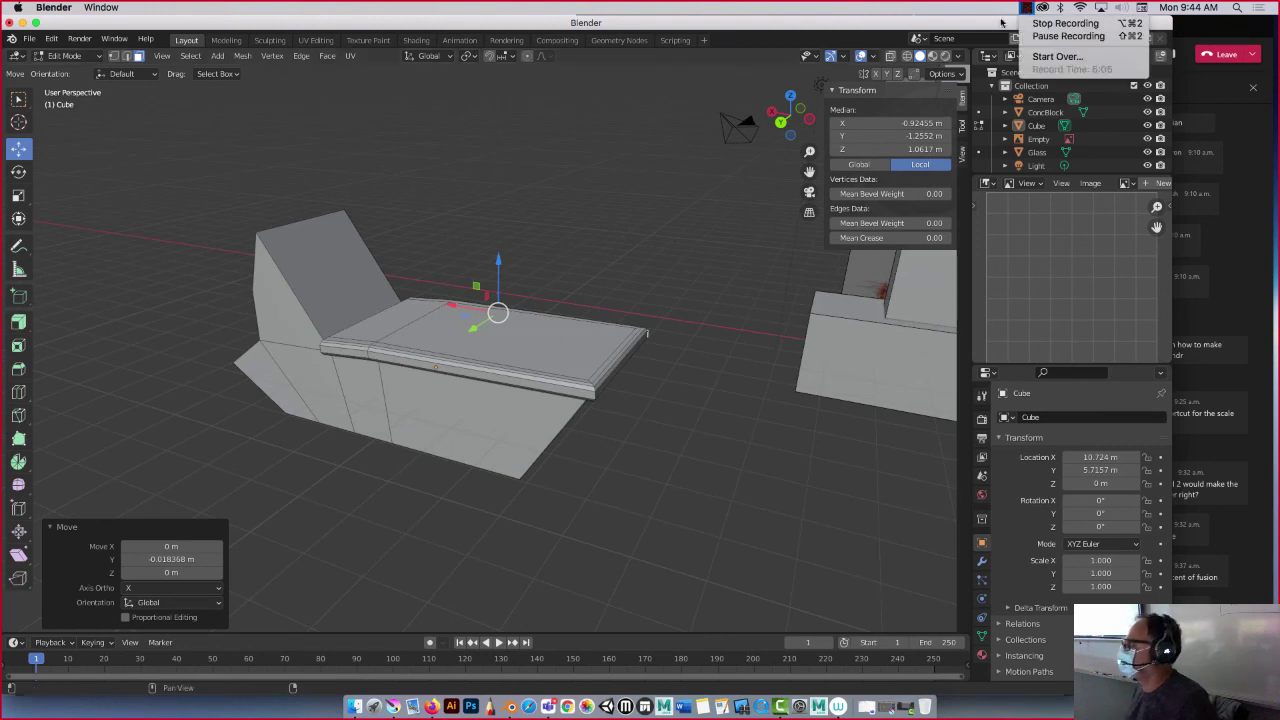
left_click(329, 197)
left_click(333, 202)
scroll(334, 202, "down", 4)
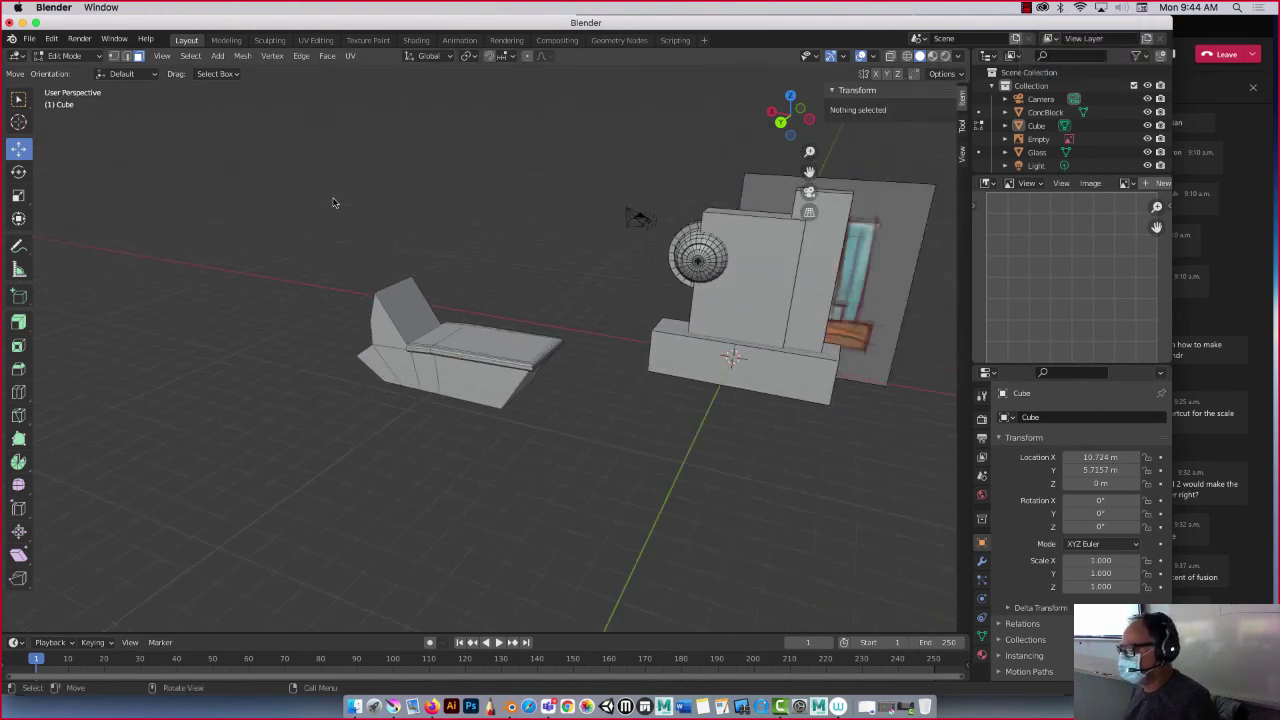
scroll(334, 203, "up", 3)
left_click(1025, 8)
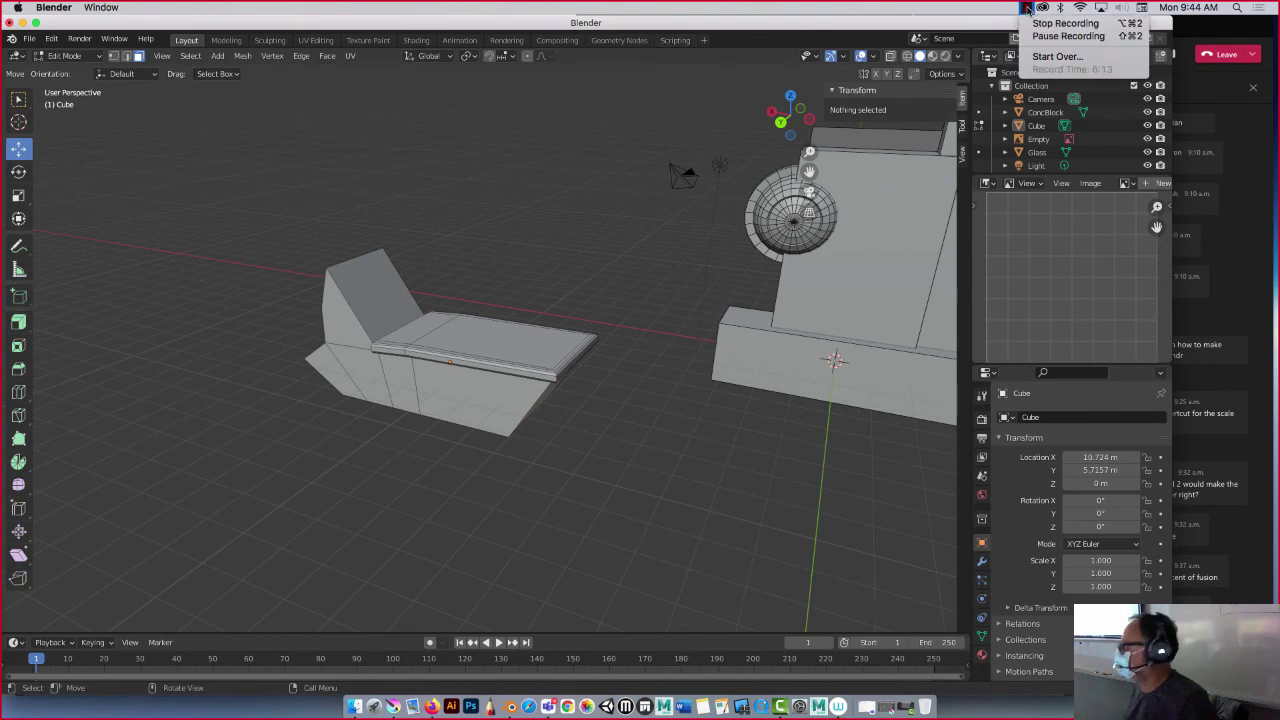